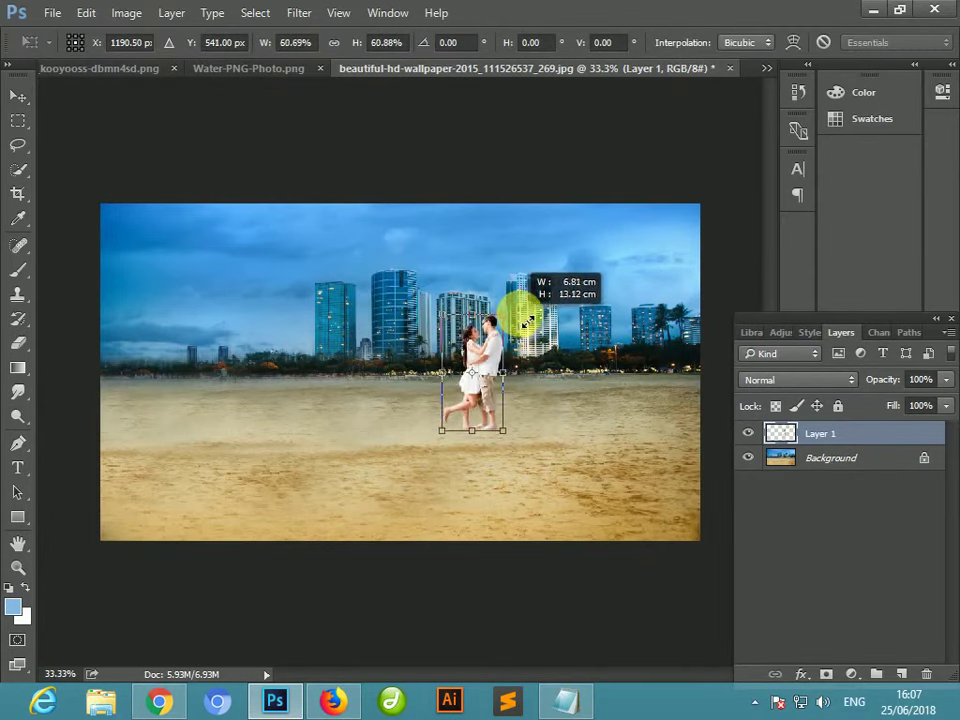
- Scale the couple down and stand them on the sand slightly right of the picture's centre
double_click(488, 345)
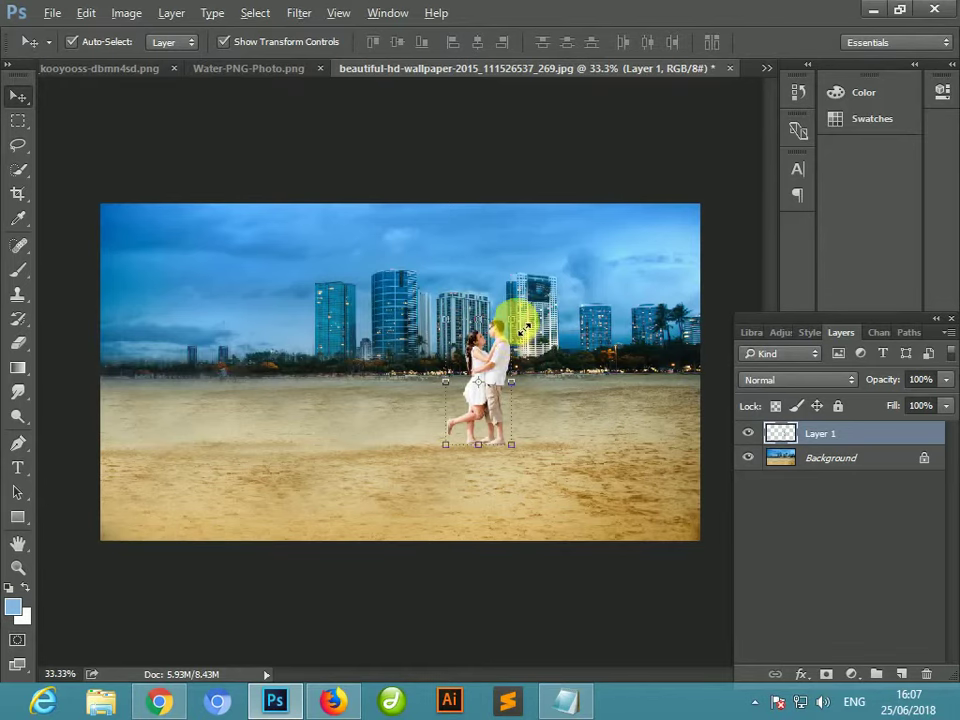
key("ctrl+t")
double_click(495, 370)
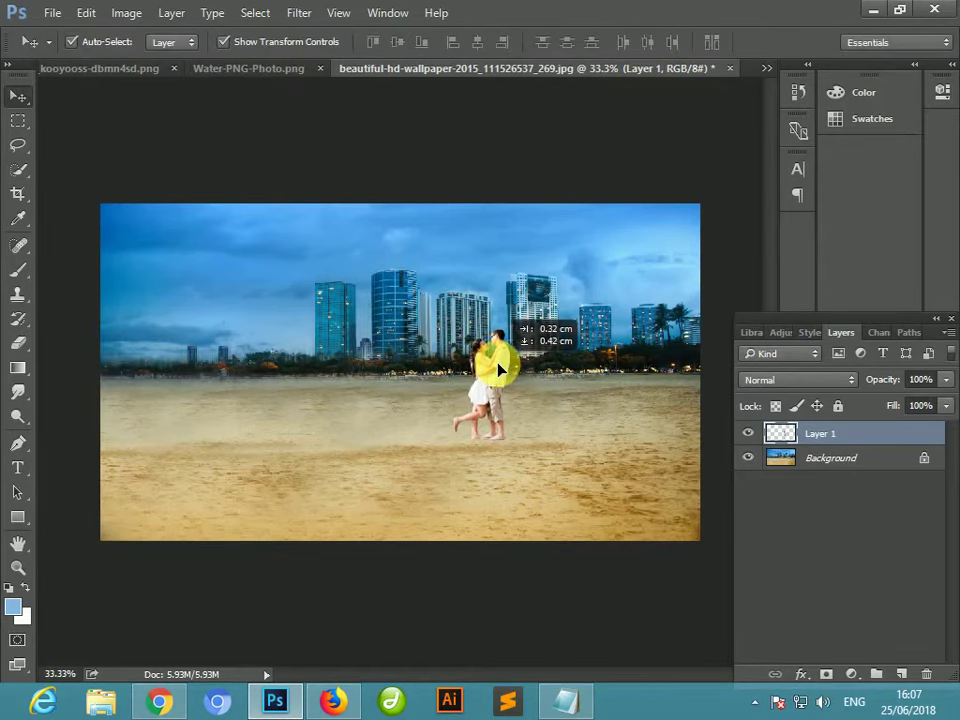
- Duplicate the couple layer, offsetting the copy slightly to the left of the original
key("ctrl+plus")
key("ctrl+plus")
key("ctrl+plus")
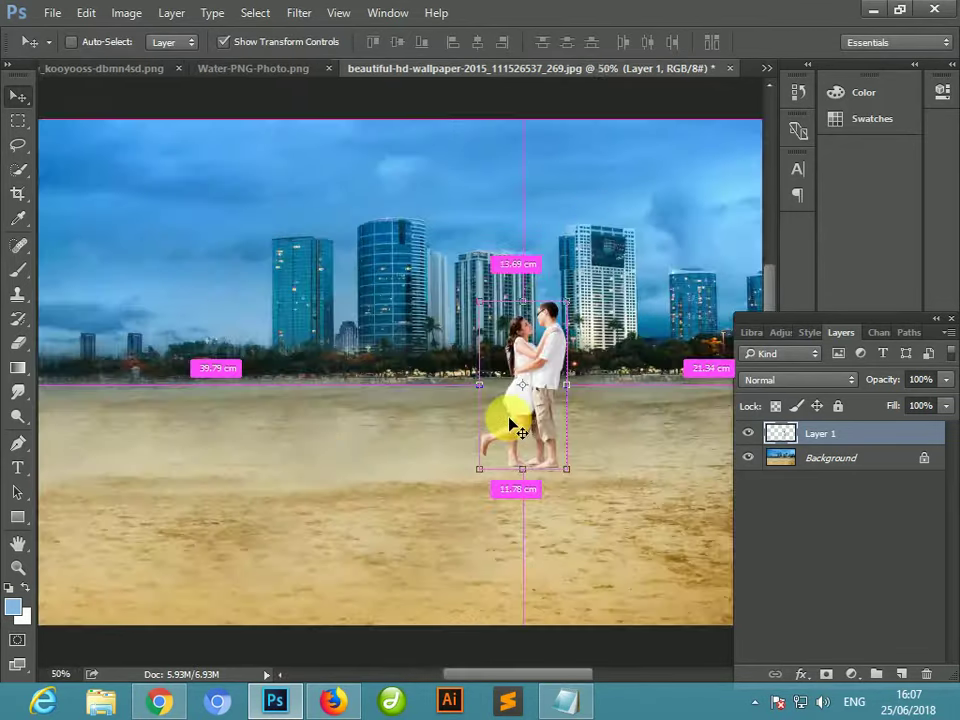
left_click_drag(550, 420, 411, 390)
left_click_drag(490, 402, 446, 402, "alt")
- Apply a black Color Overlay at 100% opacity to the duplicate and place its layer beneath the original couple layer
double_click(927, 444)
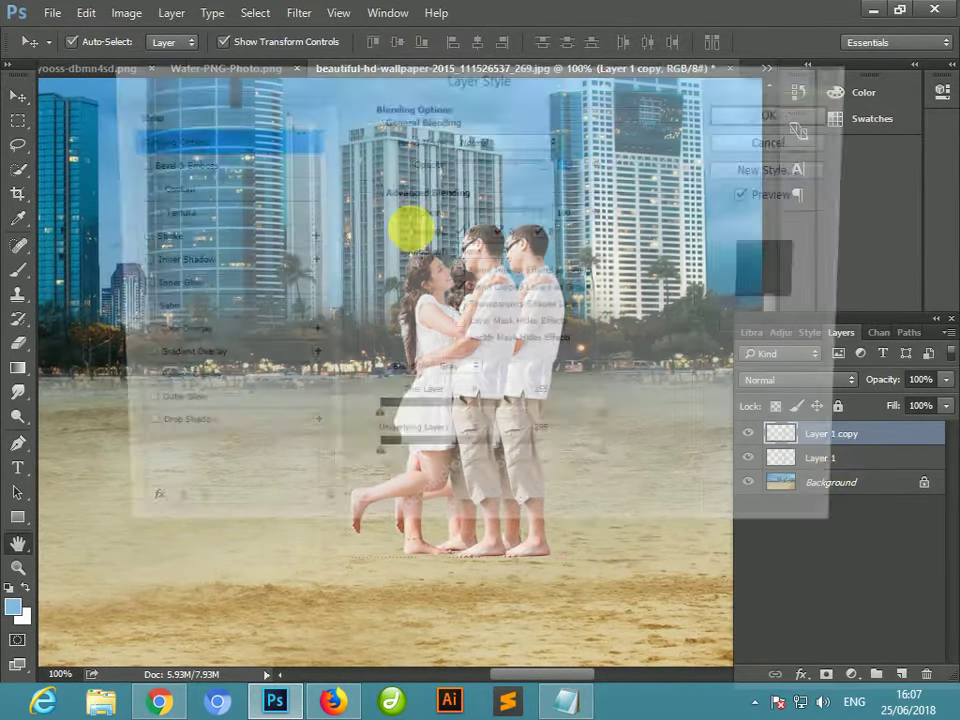
left_click(265, 333)
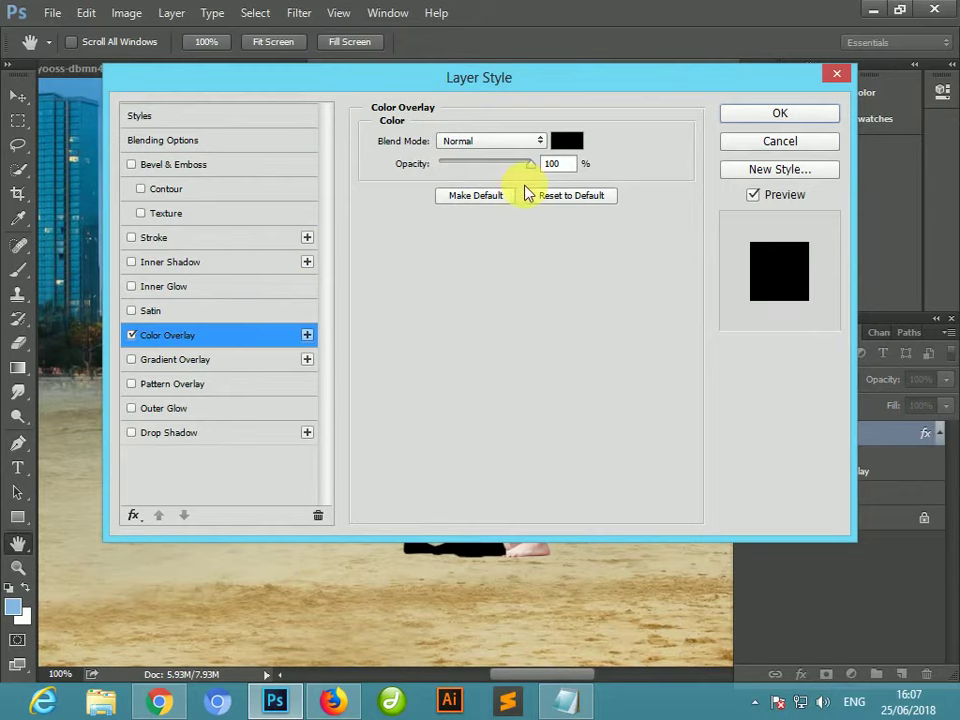
left_click(817, 117)
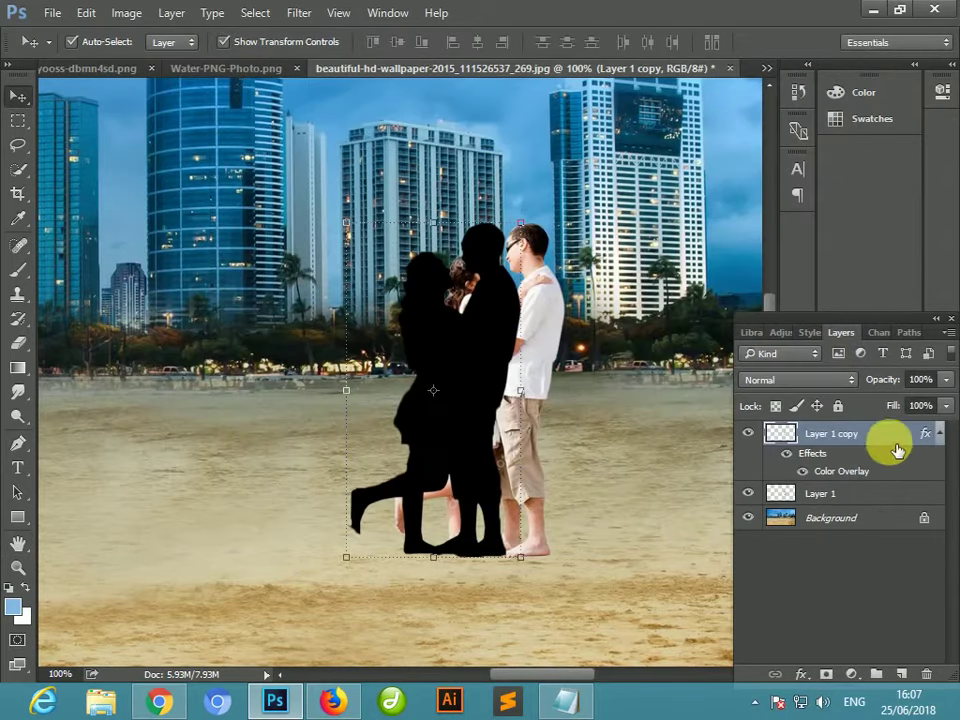
left_click_drag(897, 450, 885, 495)
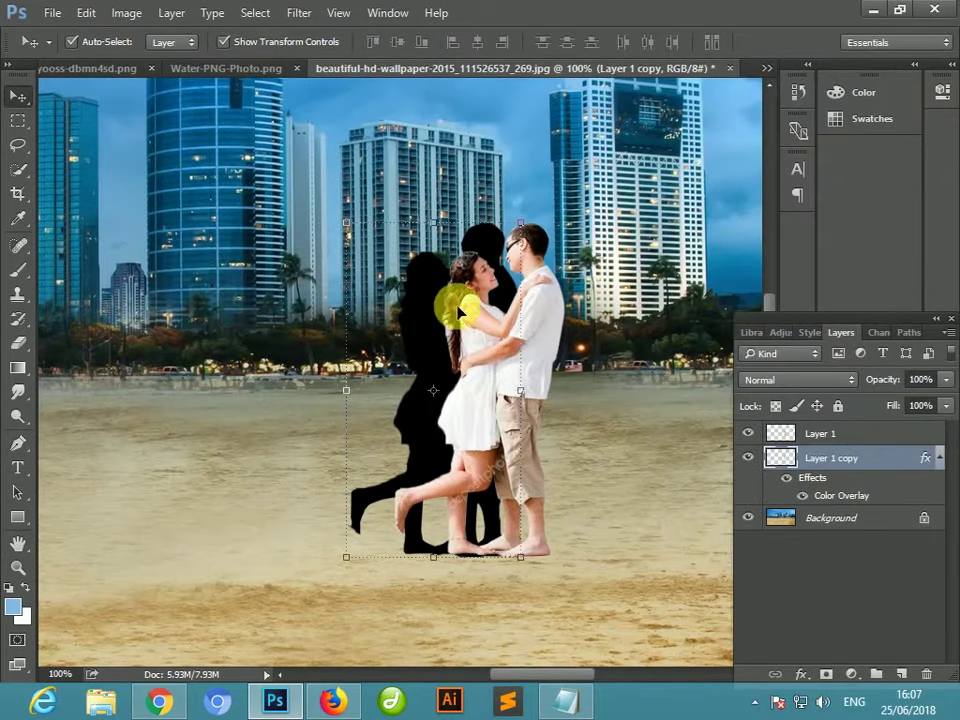
- Squash the silhouette to about 28% height and 95% width behind the couple's legs, and set its opacity to 23%
left_click_drag(458, 313, 502, 313)
left_click_drag(492, 228, 482, 549)
left_click_drag(462, 463, 444, 450)
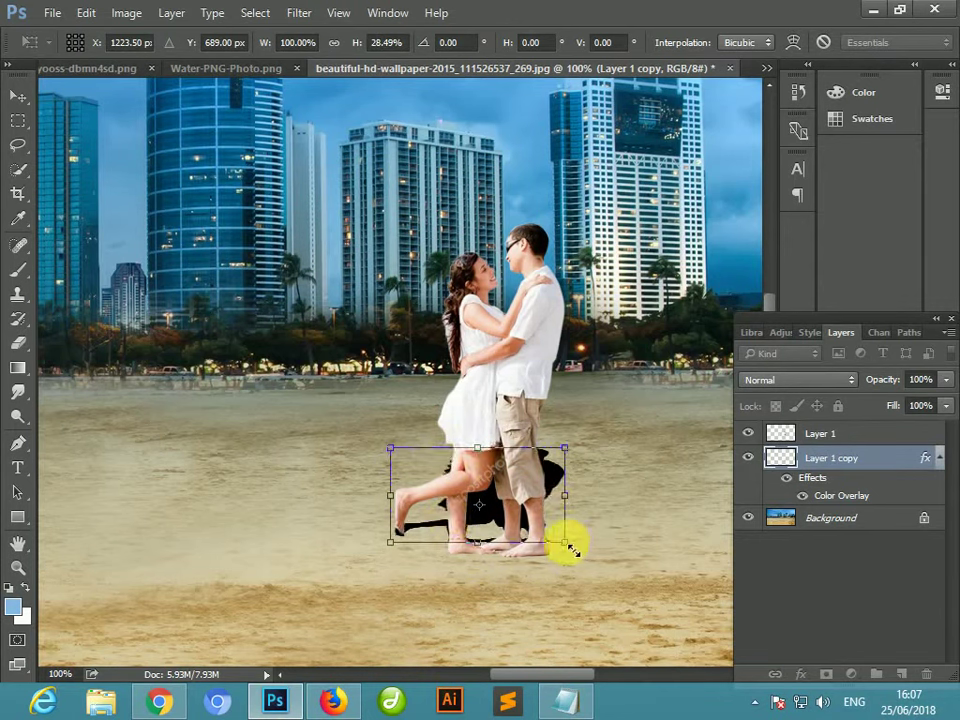
left_click_drag(569, 549, 568, 550)
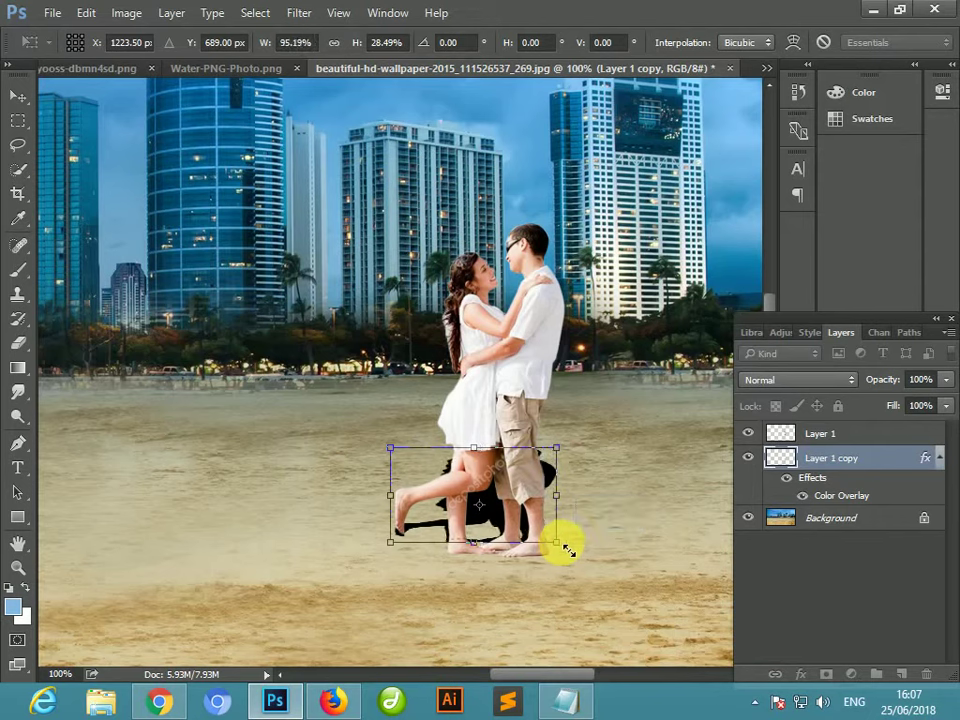
key("Return")
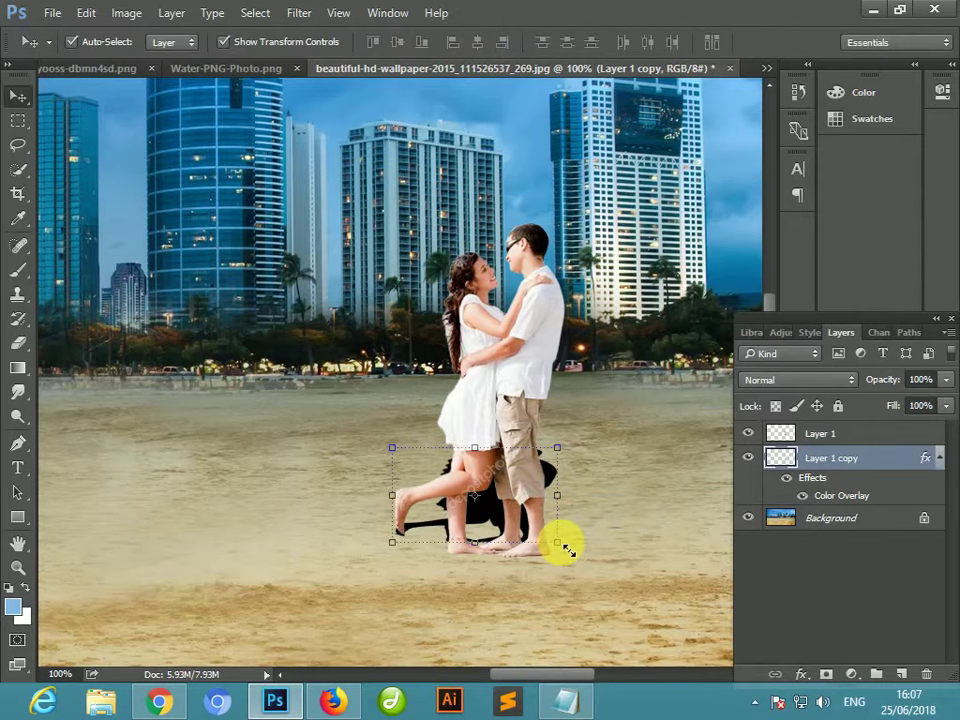
key("2")
key("3")
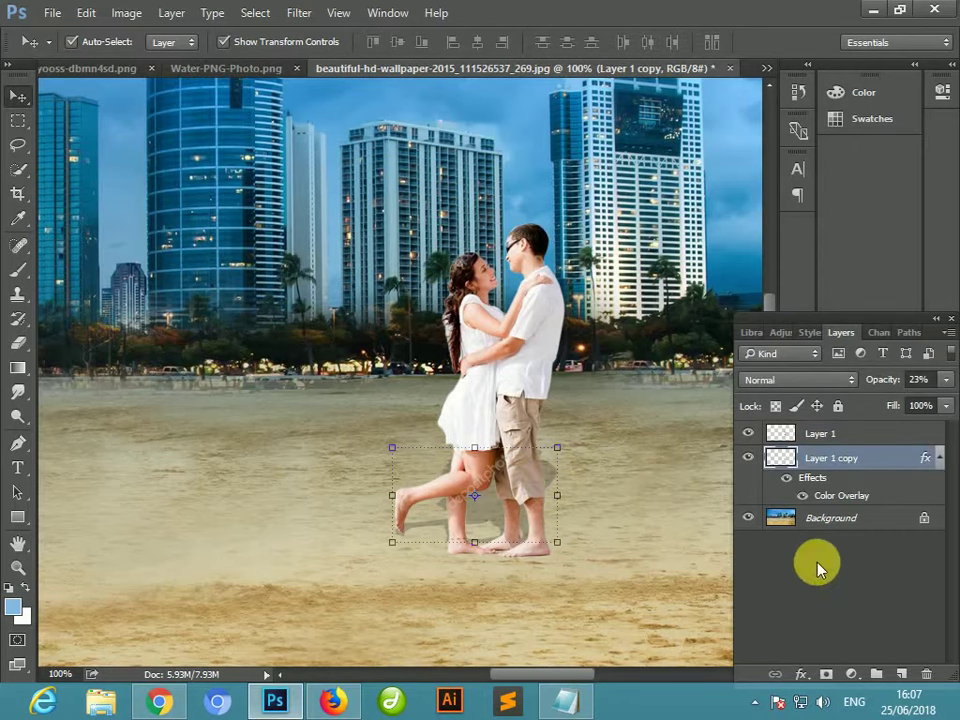
- Create a new empty layer and place it directly above the Background, beneath the silhouette shadow
left_click(904, 680)
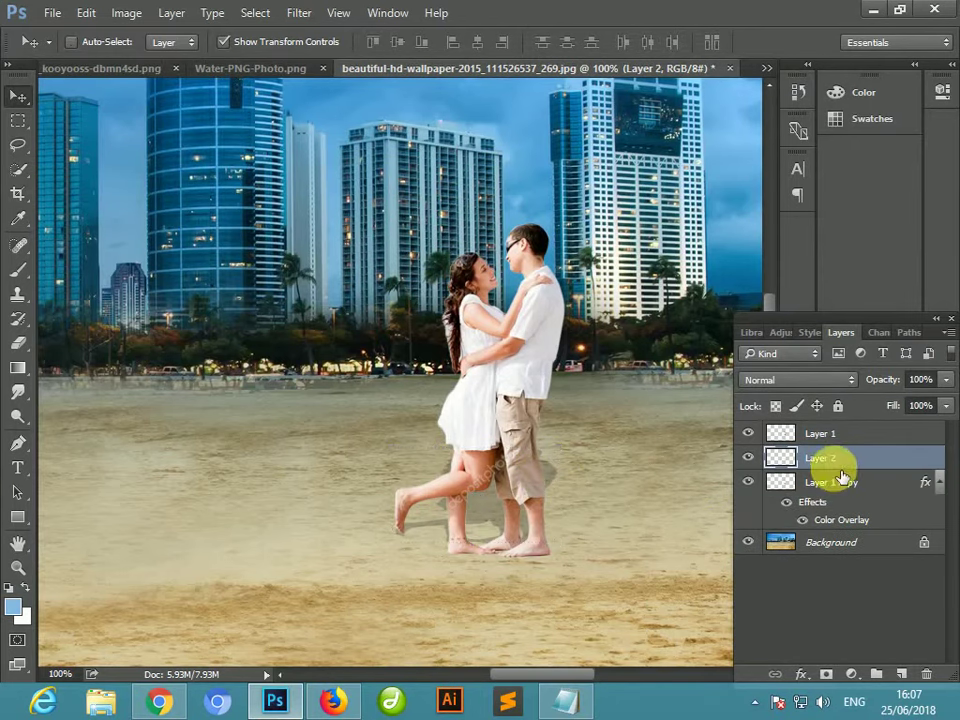
left_click_drag(836, 460, 830, 532)
left_click_drag(605, 490, 568, 364)
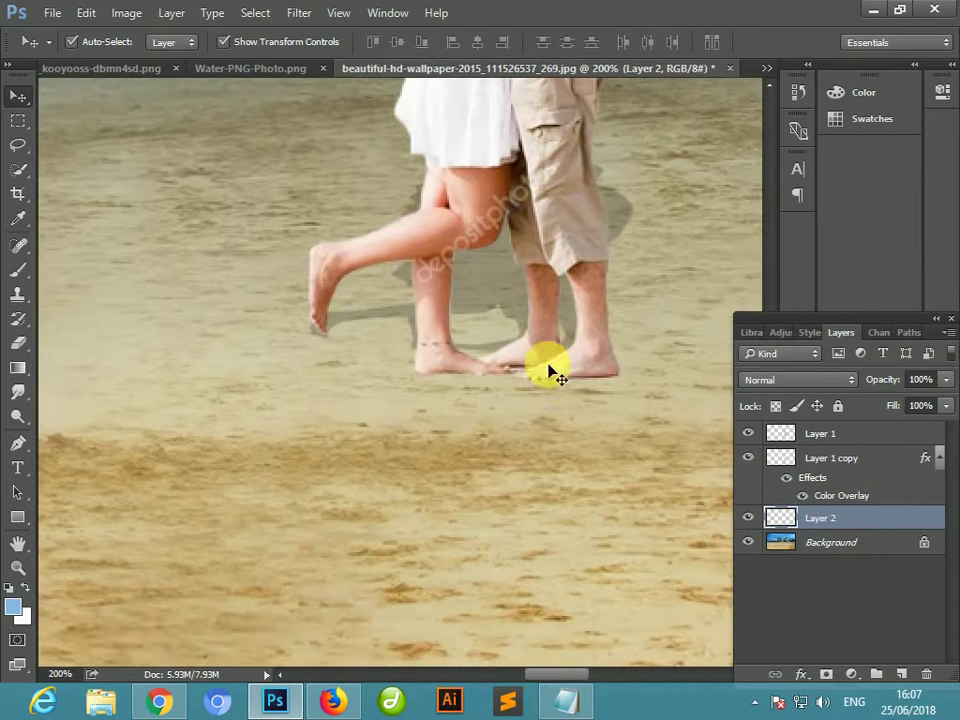
- Paint black contact shadows on the sand under the couple's feet with a soft brush of about 10 px
key("b")
right_click(591, 386)
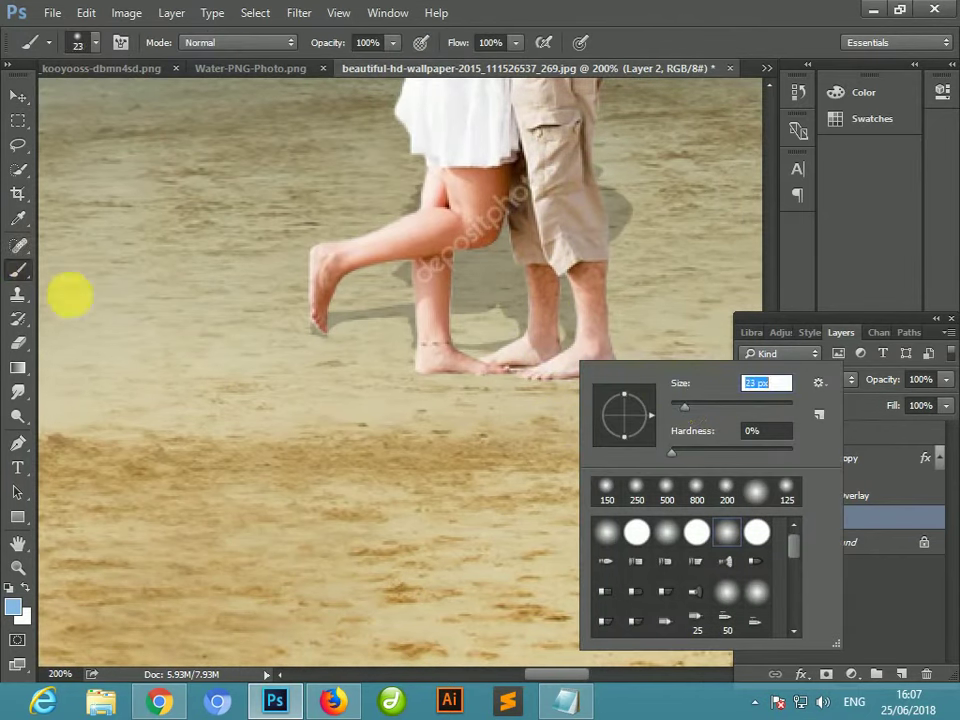
left_click(13, 606)
left_click_drag(357, 377, 300, 397)
left_click(670, 150)
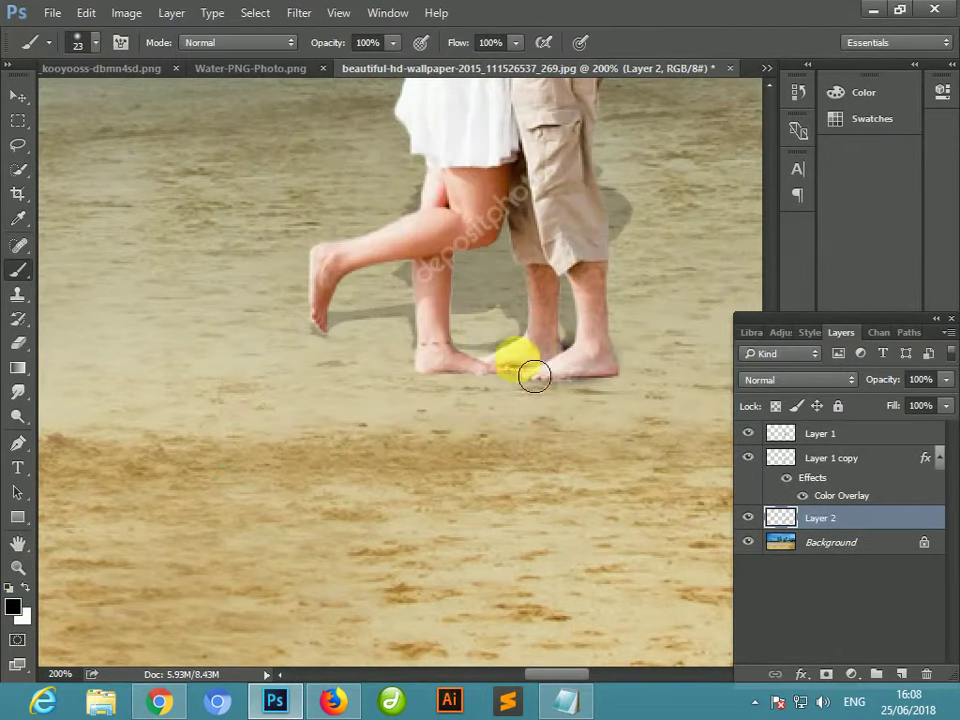
left_click_drag(529, 374, 605, 362)
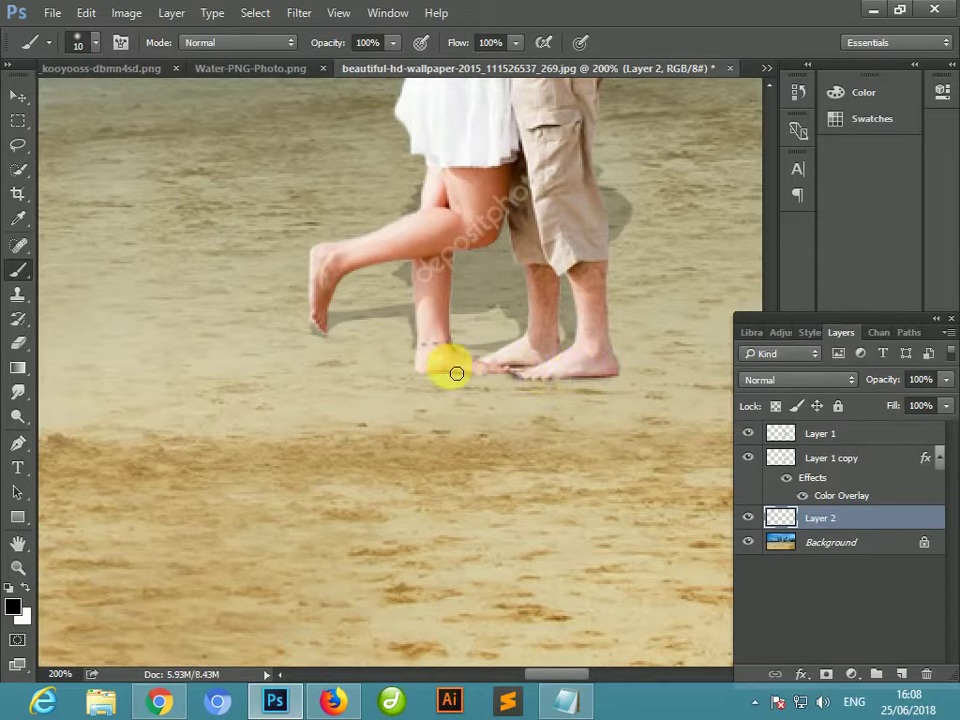
scroll(405, 336, "up", 2)
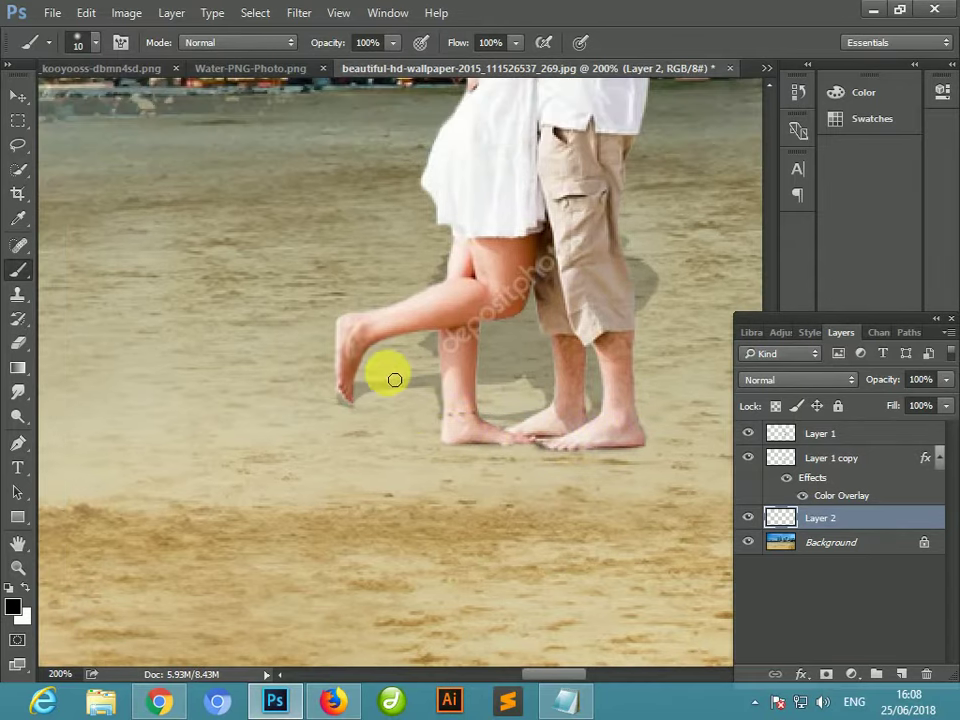
- Examine how the couple and their shadows sit within the whole beach scene
left_click(18, 95)
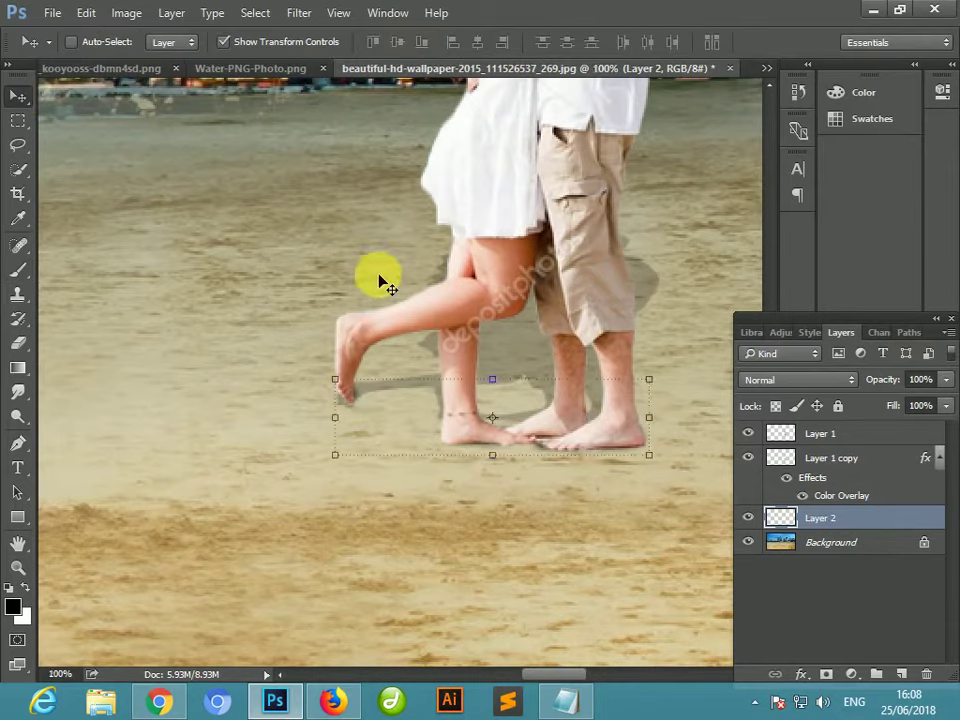
key("ctrl+minus")
key("ctrl+minus")
key("ctrl+minus")
left_click(540, 390, "ctrl")
key("ctrl+minus")
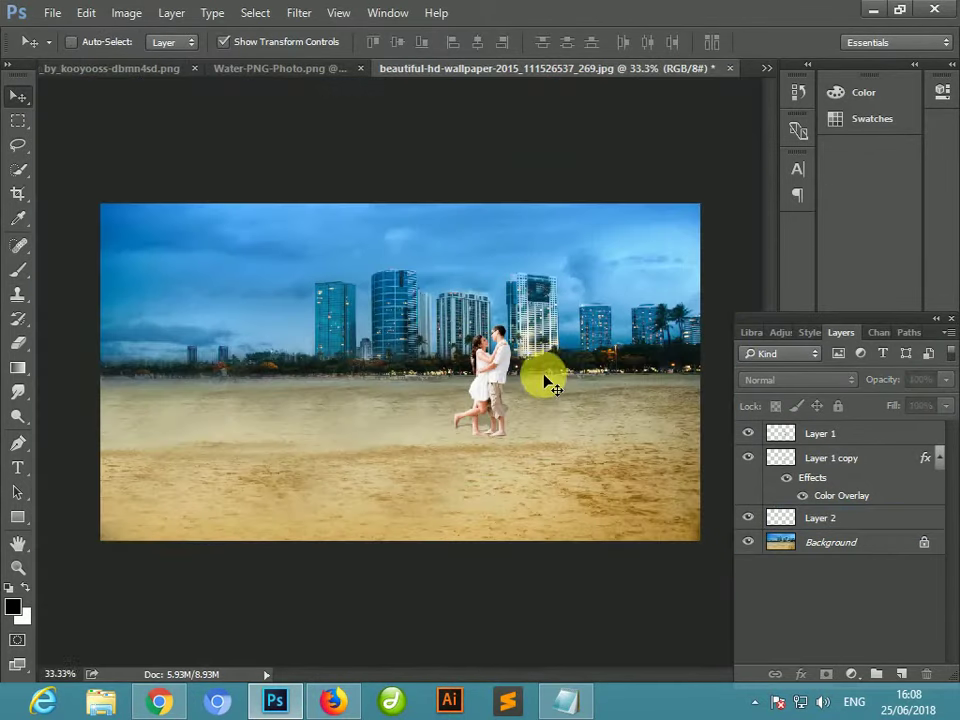
key("ctrl+plus")
left_click(556, 378, "ctrl")
key("ctrl+minus")
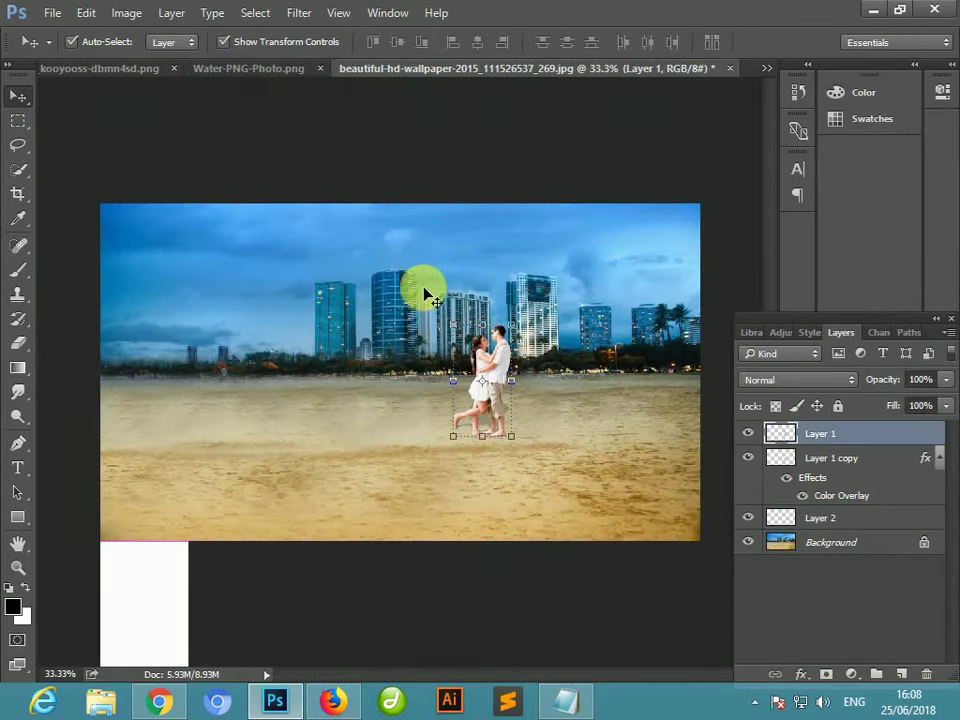
- Bring the water from Water-PNG-Photo.png into the beach composition, scaled to about 149% across its lower half
left_click(262, 68)
left_click_drag(492, 440, 454, 440)
key("ctrl+minus")
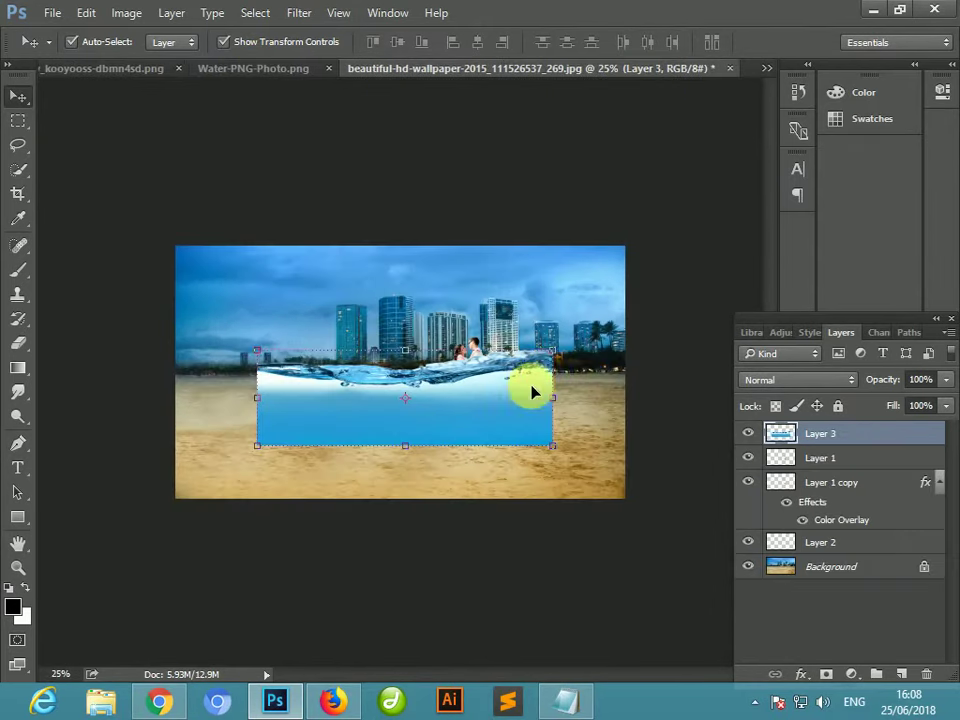
left_click_drag(551, 343, 644, 345)
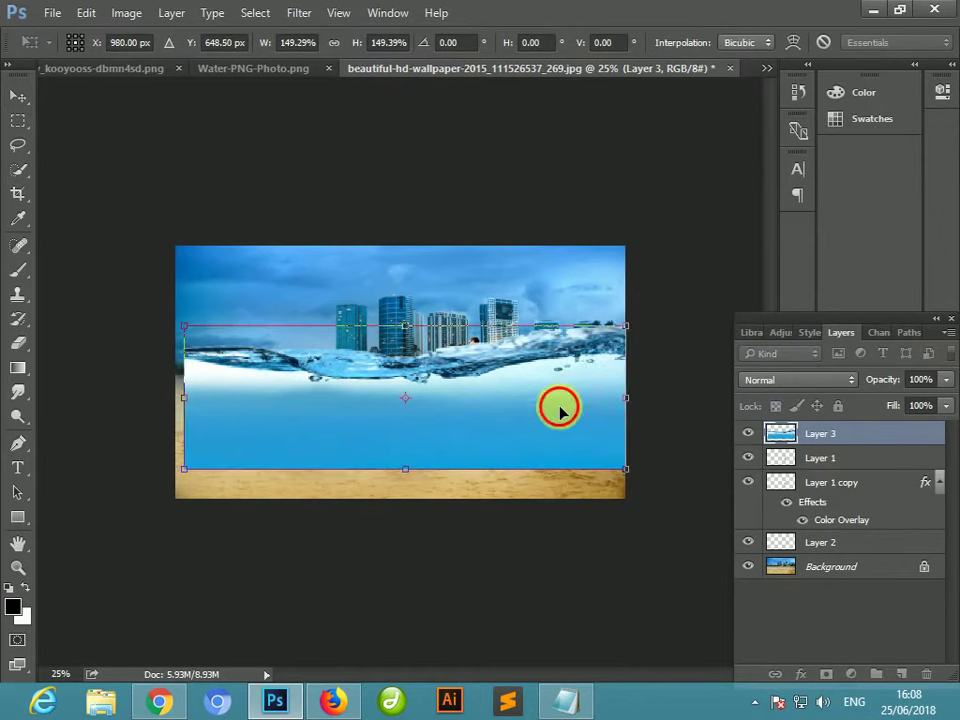
left_click_drag(559, 405, 555, 447)
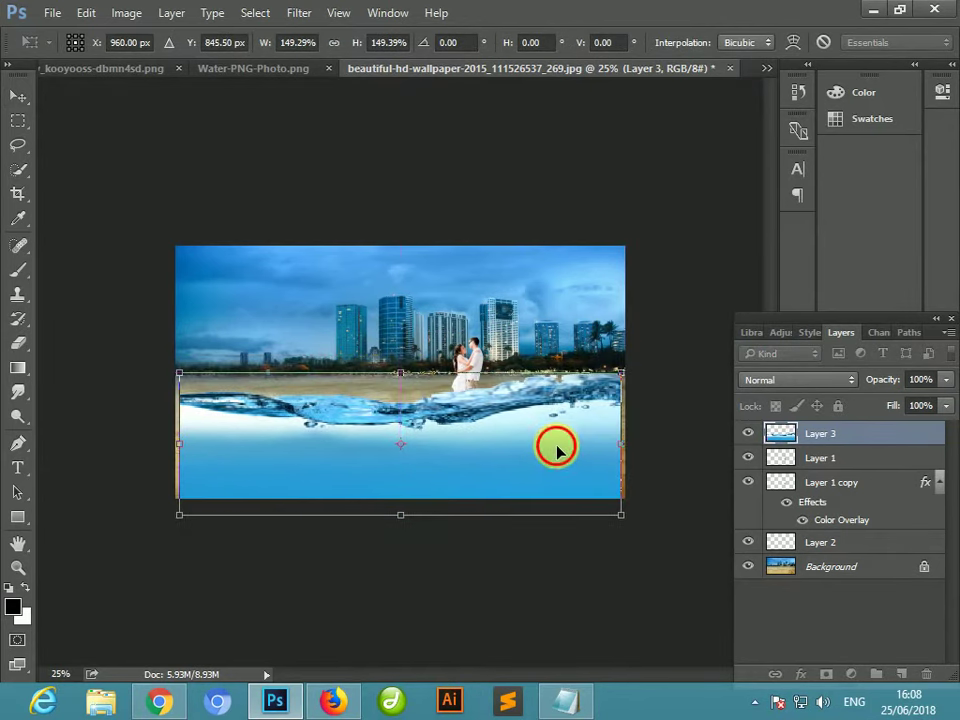
key("Return")
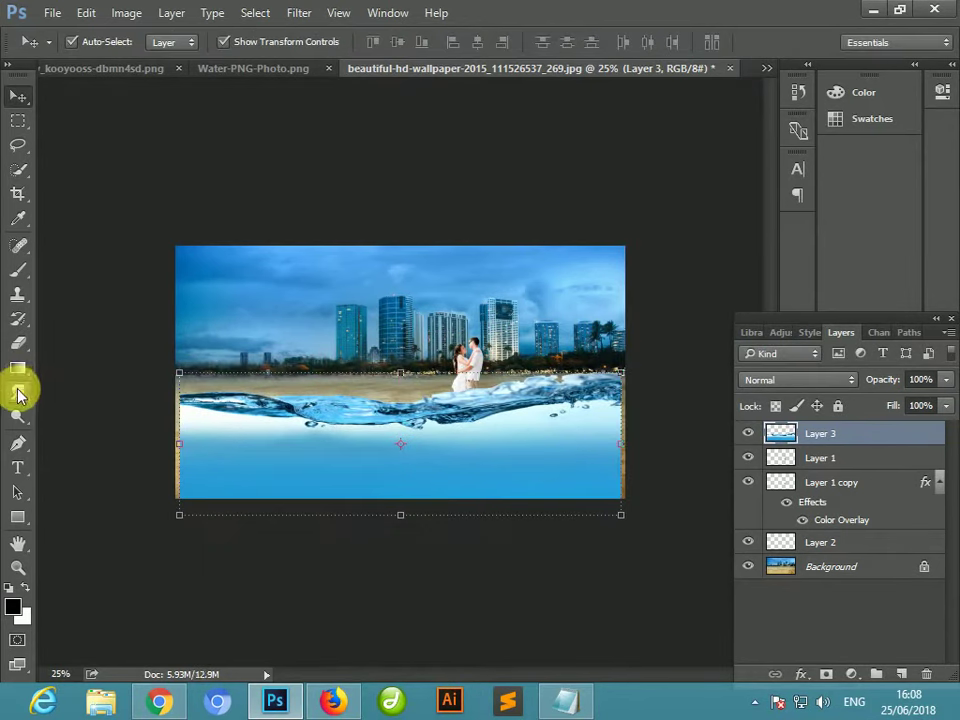
- Draw a closed Pen path around the wave crest, with a downward-bowed lower edge running across the water's full width
left_click(18, 443)
left_click(180, 432)
left_click_drag(622, 398, 923, 248)
left_click_drag(637, 410, 857, 338)
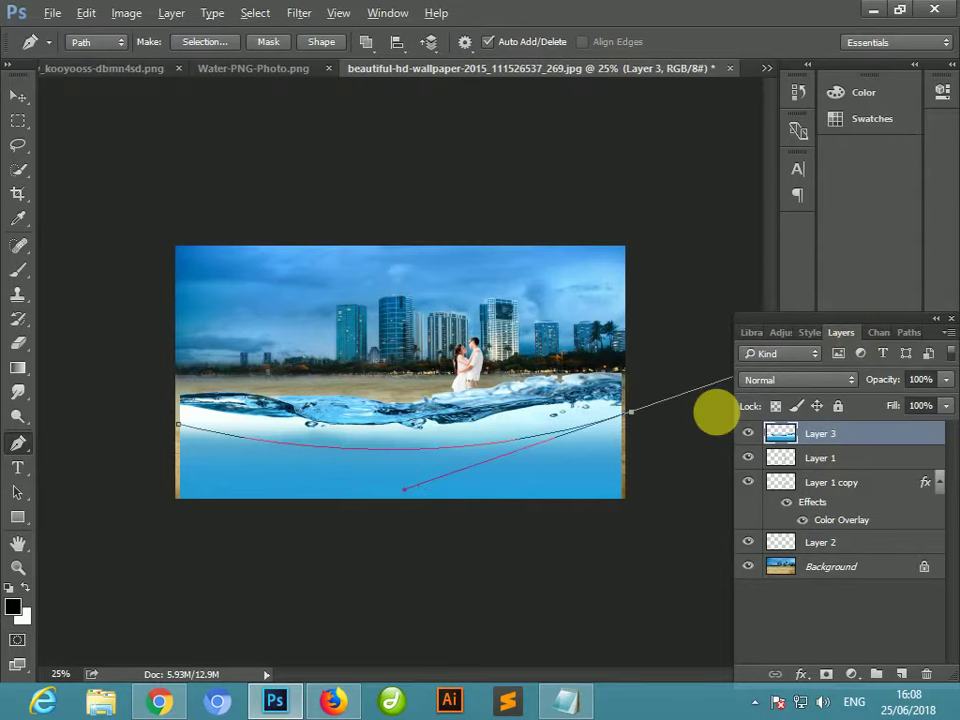
left_click(628, 310)
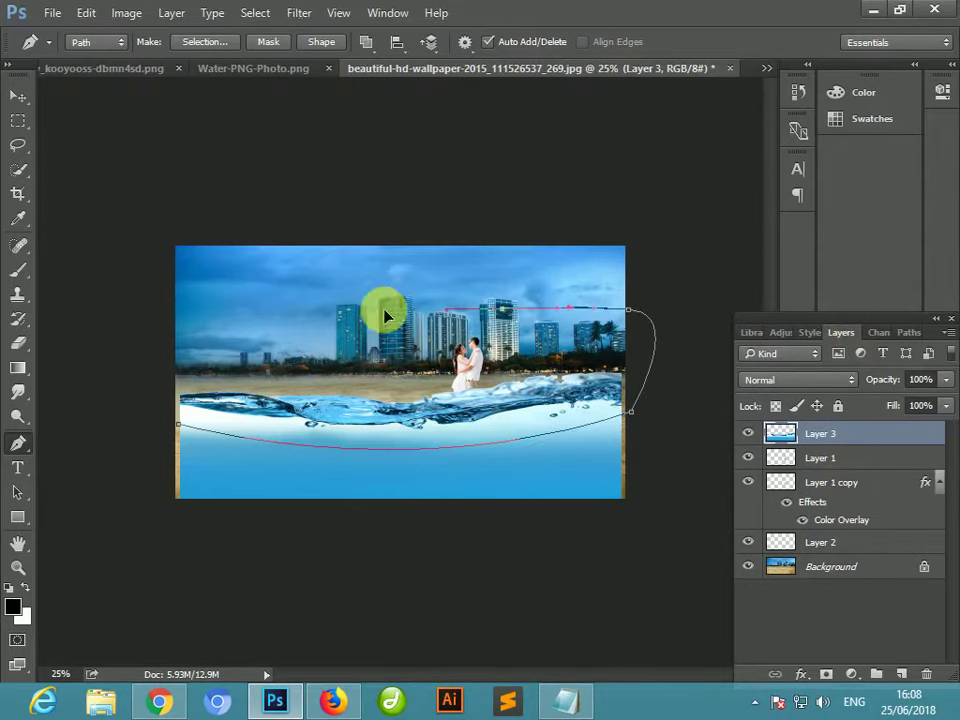
left_click(215, 311)
left_click_drag(129, 366, 129, 390)
- Turn the path into a selection and delete the enclosed wave crest from the water layer
right_click(258, 425)
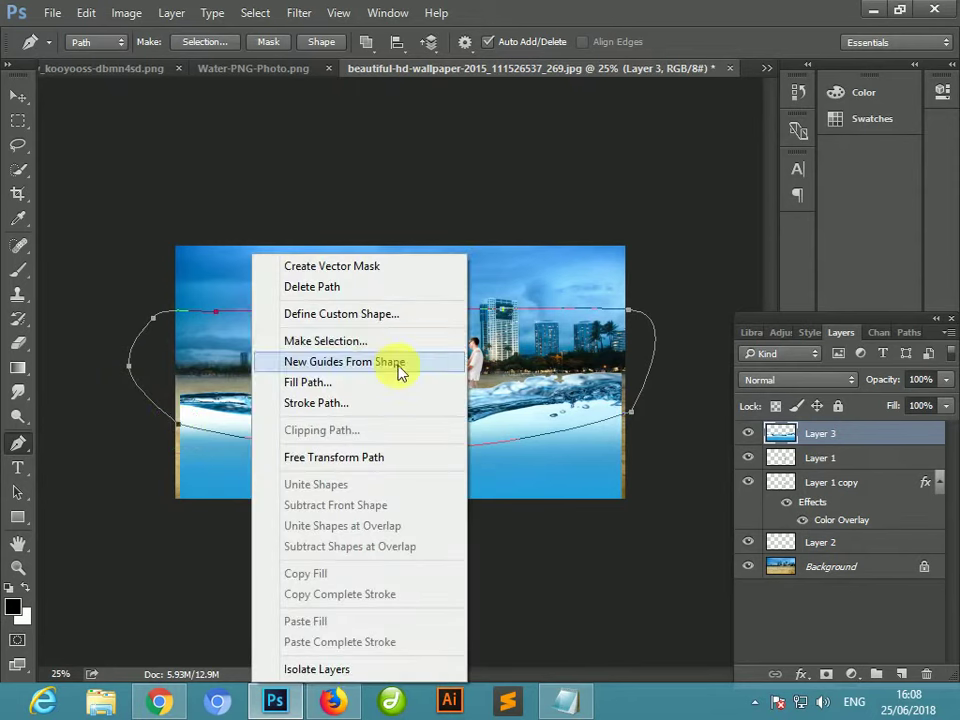
left_click(418, 339)
key("Return")
key("Delete")
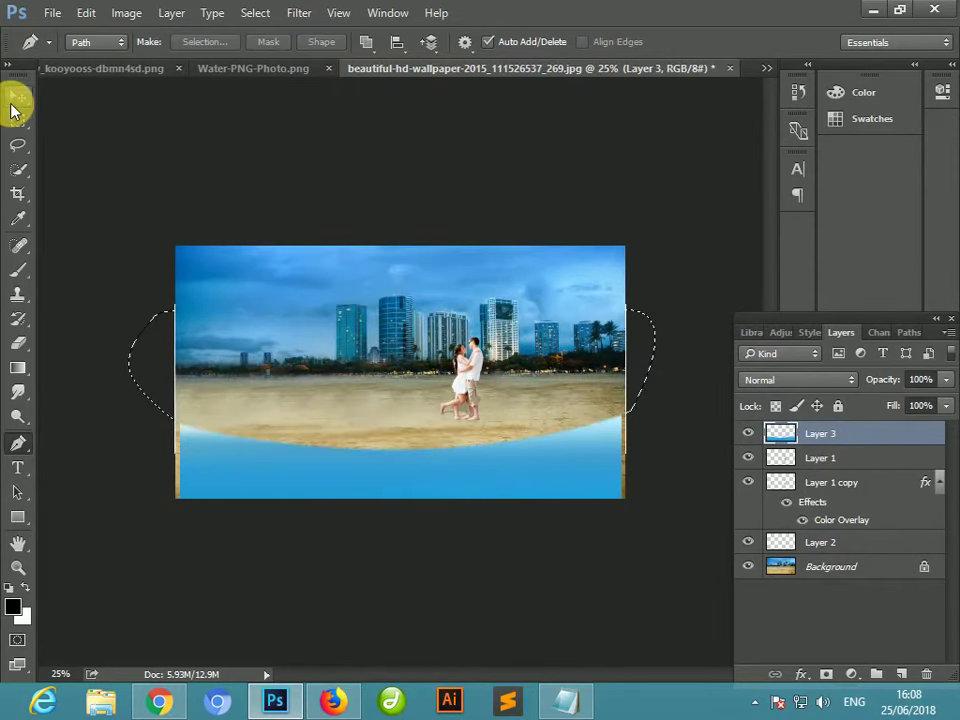
- Enlarge the remaining water to about 134% so it extends past both canvas sides, and clear the selection
left_click(17, 97)
left_click_drag(615, 412, 707, 405)
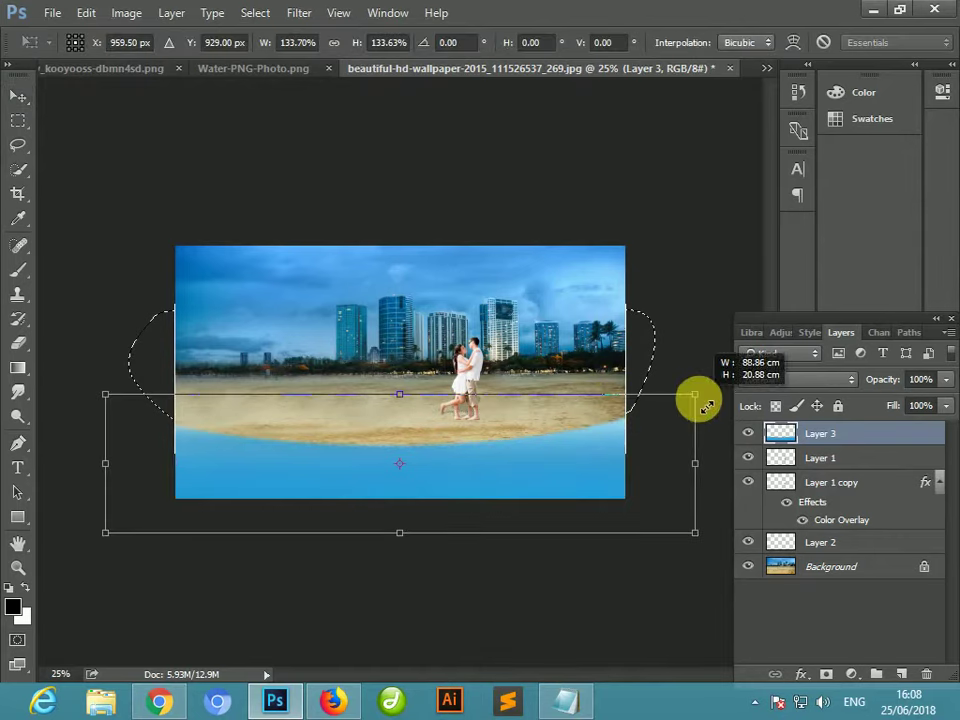
key("Return")
key("ctrl+minus")
key("ctrl+plus")
key("ctrl+d")
- Move the water layer up so its curved edge sits just below the couple's feet
left_click_drag(499, 464, 499, 446)
left_click(497, 335)
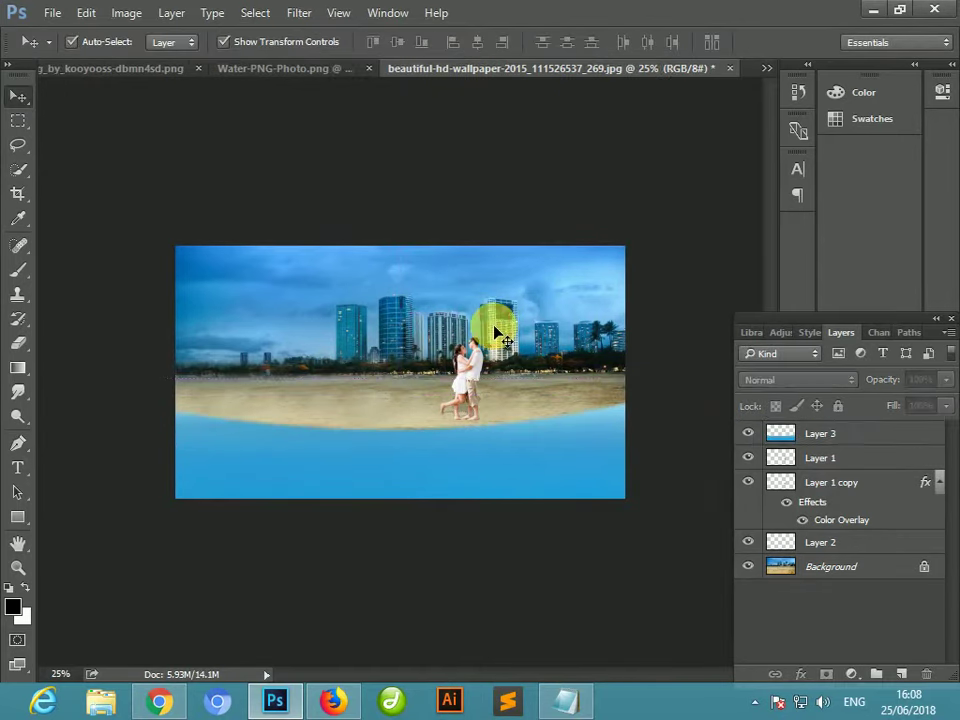
key("ctrl+plus")
key("ctrl+minus")
key("ctrl+plus")
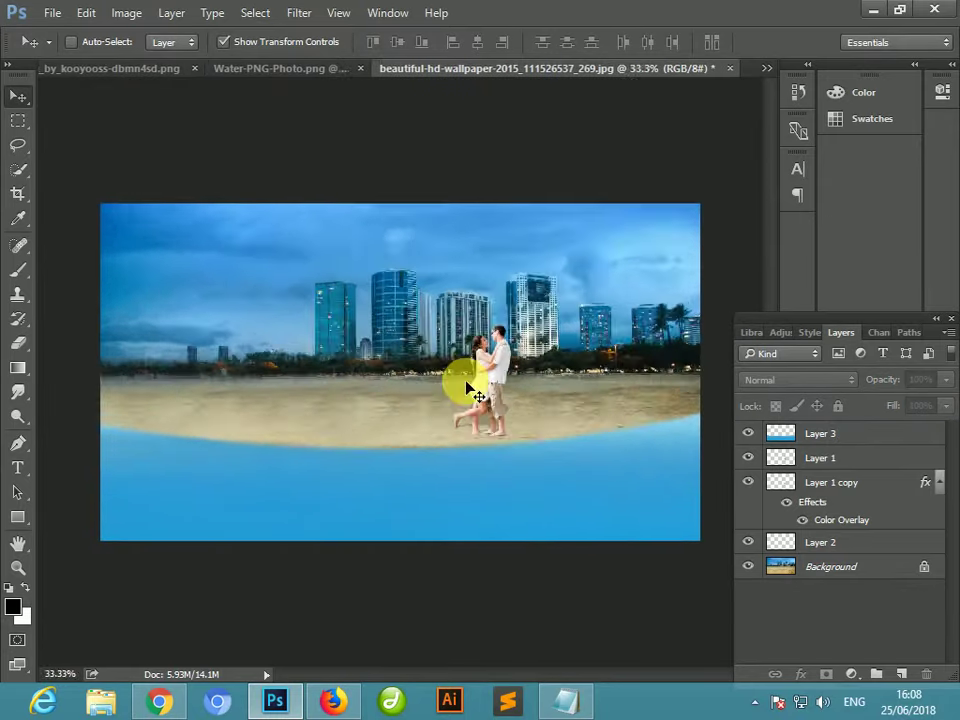
key("ctrl+minus")
- Create a new transparent document 600 pixels wide and 100 pixels high, and close it again
left_click(54, 14)
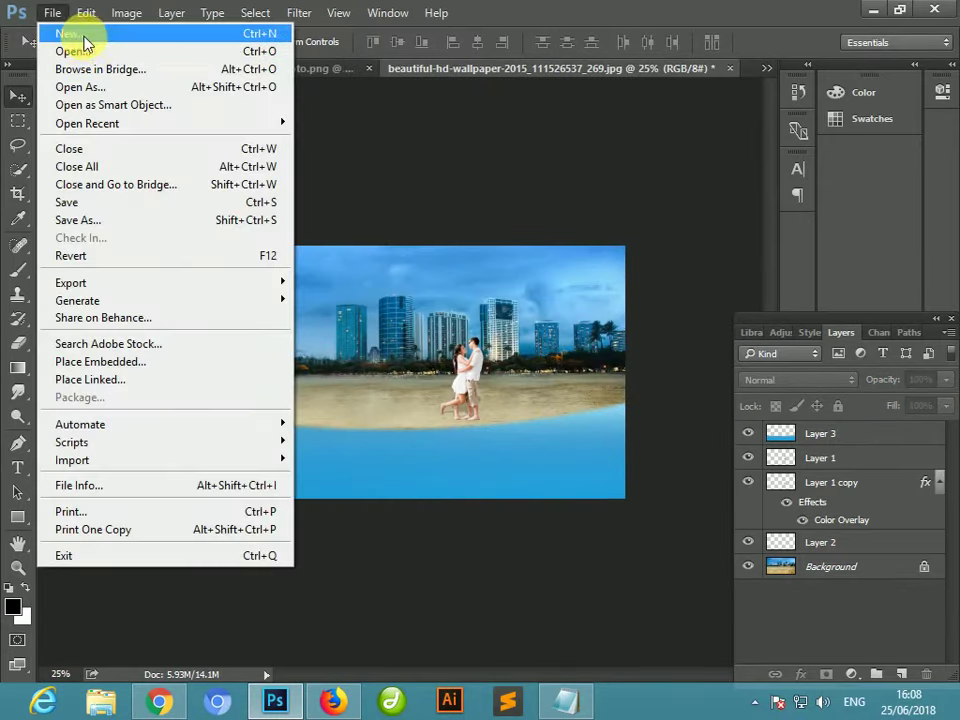
left_click(84, 38)
left_click(454, 435)
left_click(457, 437)
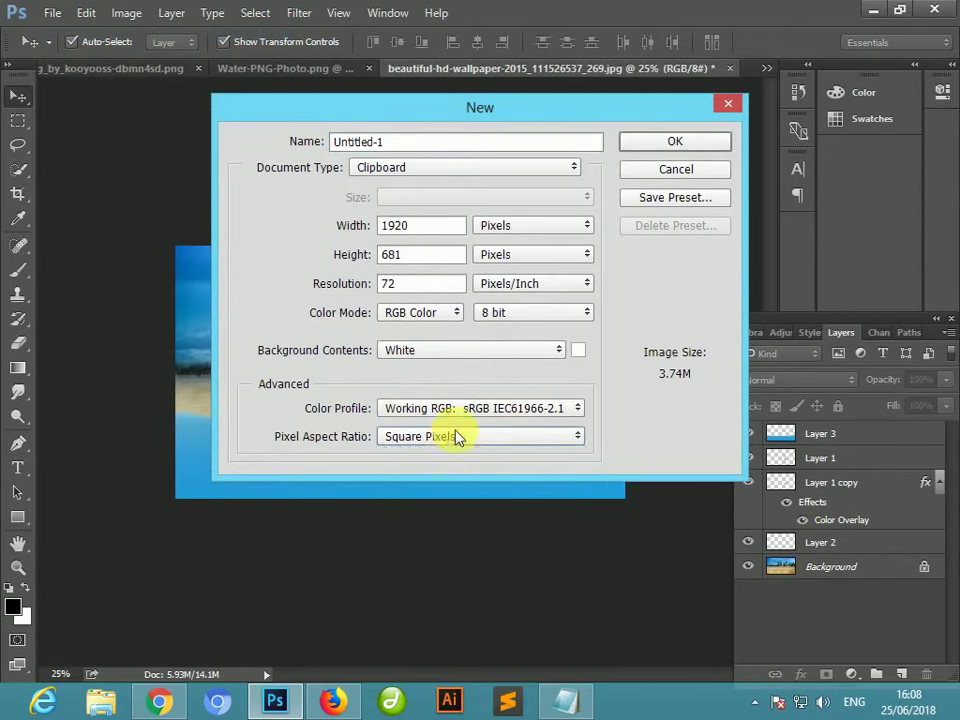
left_click(455, 408)
left_click(452, 378)
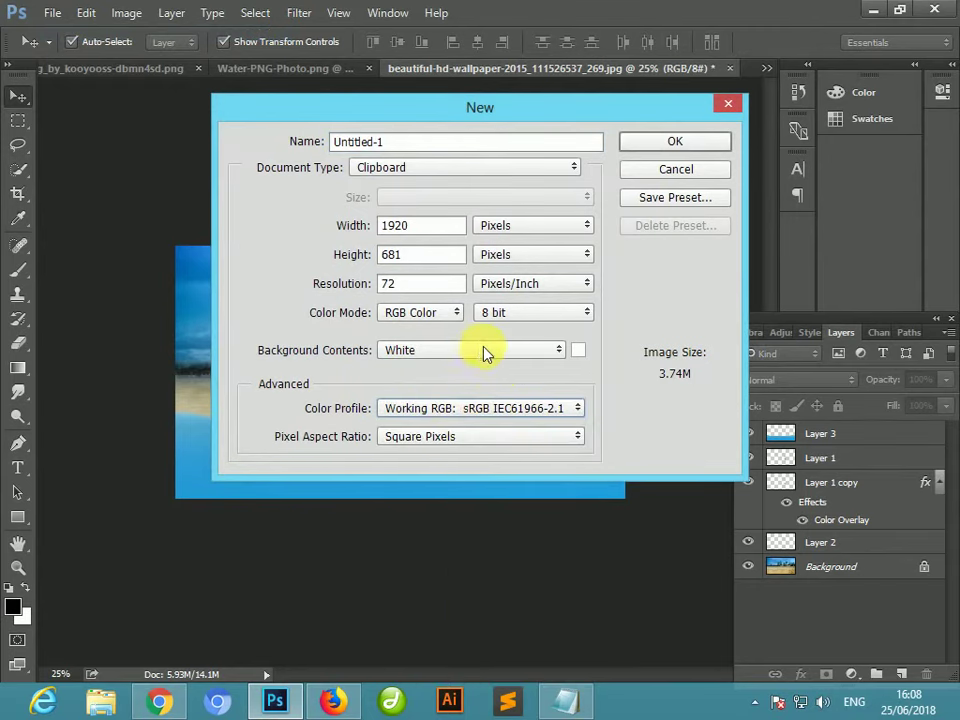
left_click(484, 350)
left_click(435, 397)
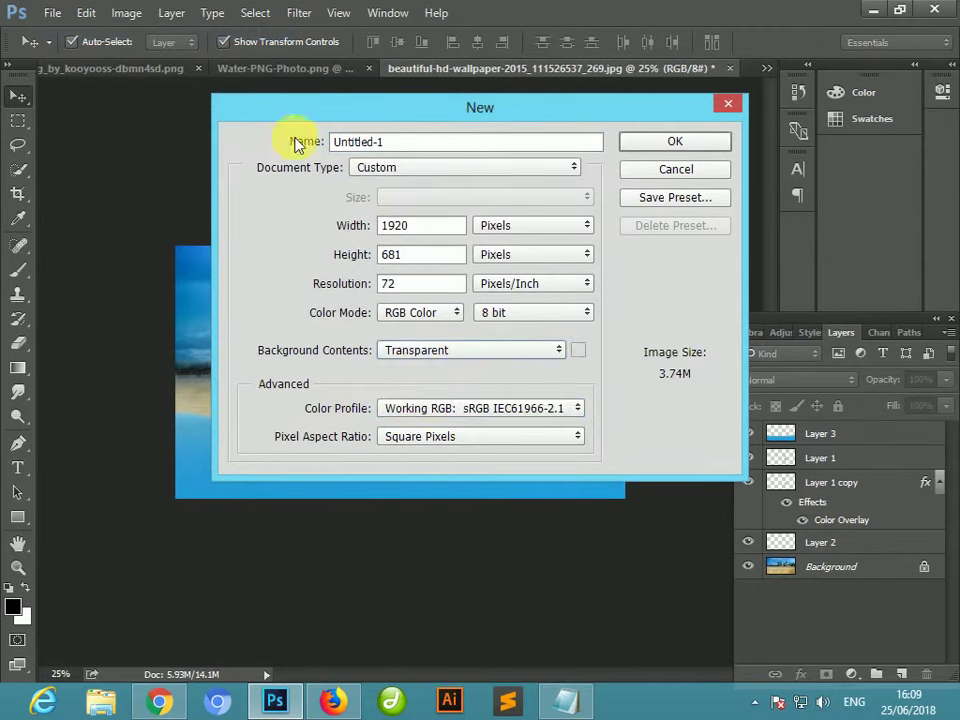
left_click(344, 232)
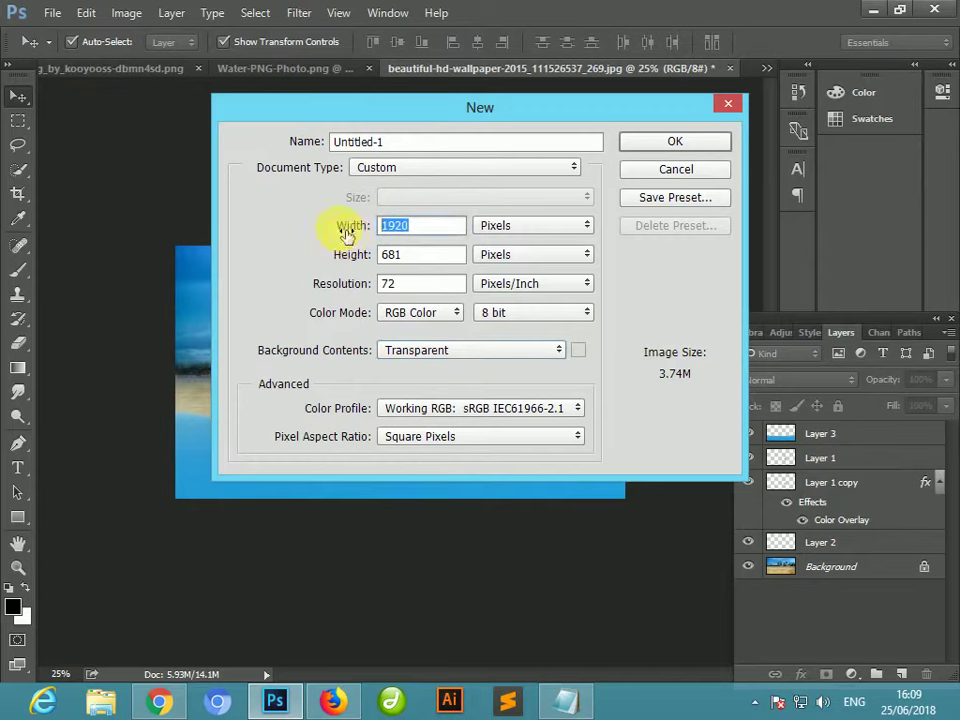
type("600")
left_click(352, 254)
type("100")
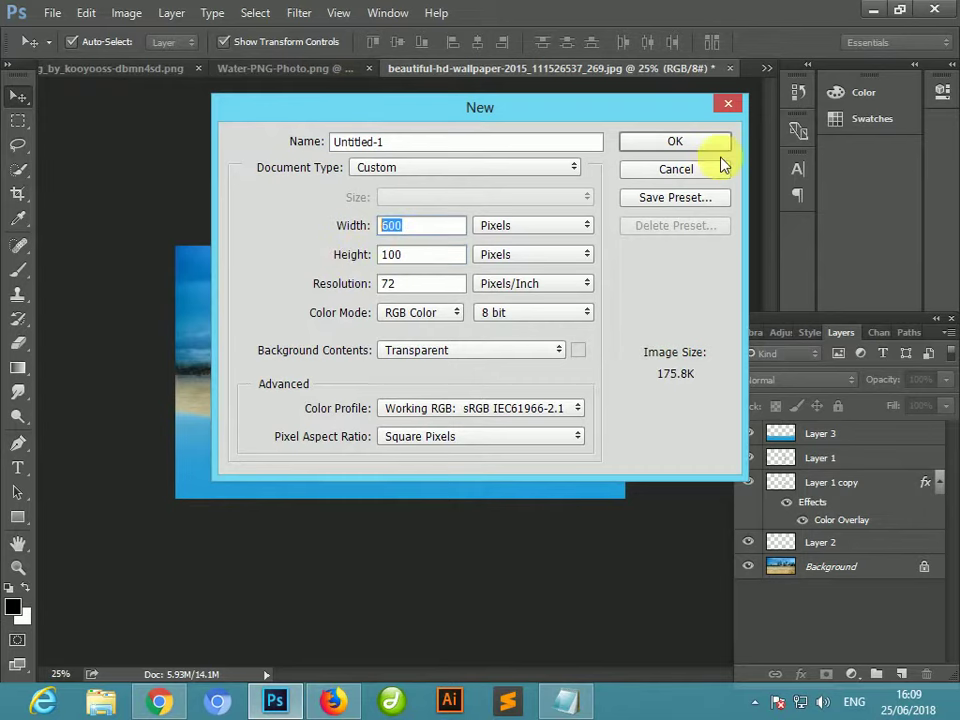
left_click(718, 141)
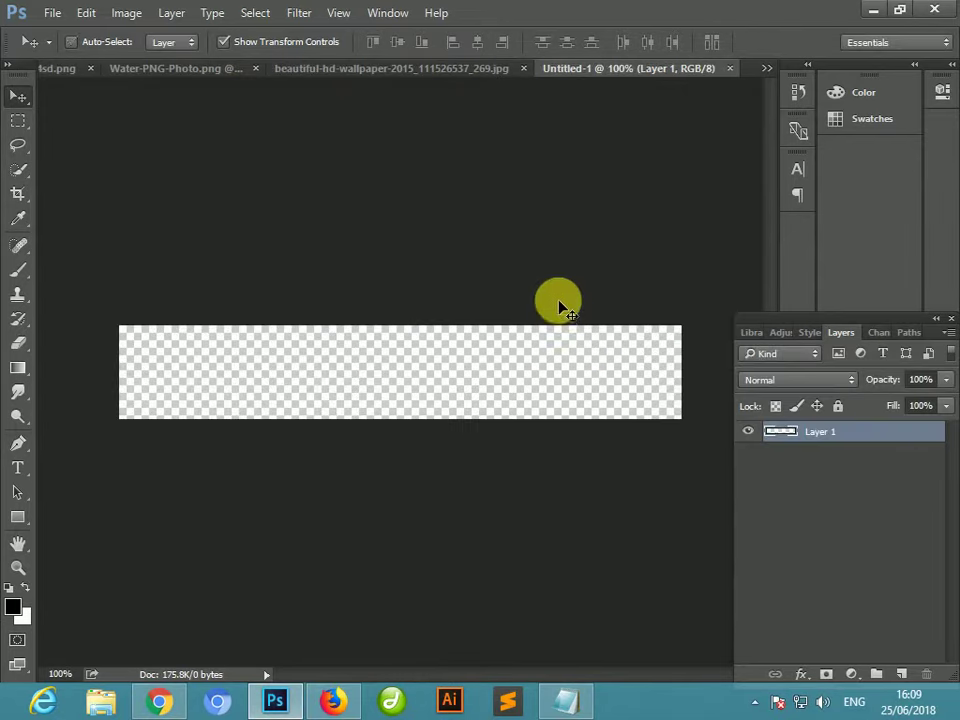
left_click_drag(560, 305, 509, 52)
- Create a new document 600 pixels wide and 1000 pixels high with transparent background contents
left_click(52, 12)
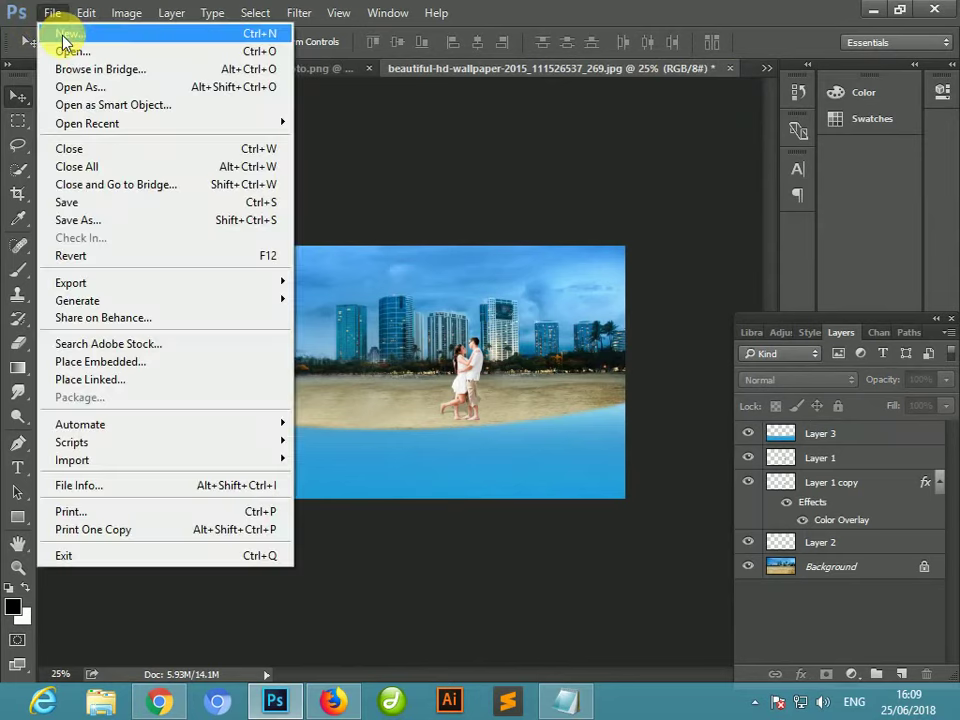
left_click(64, 36)
double_click(410, 226)
key("BackSpace")
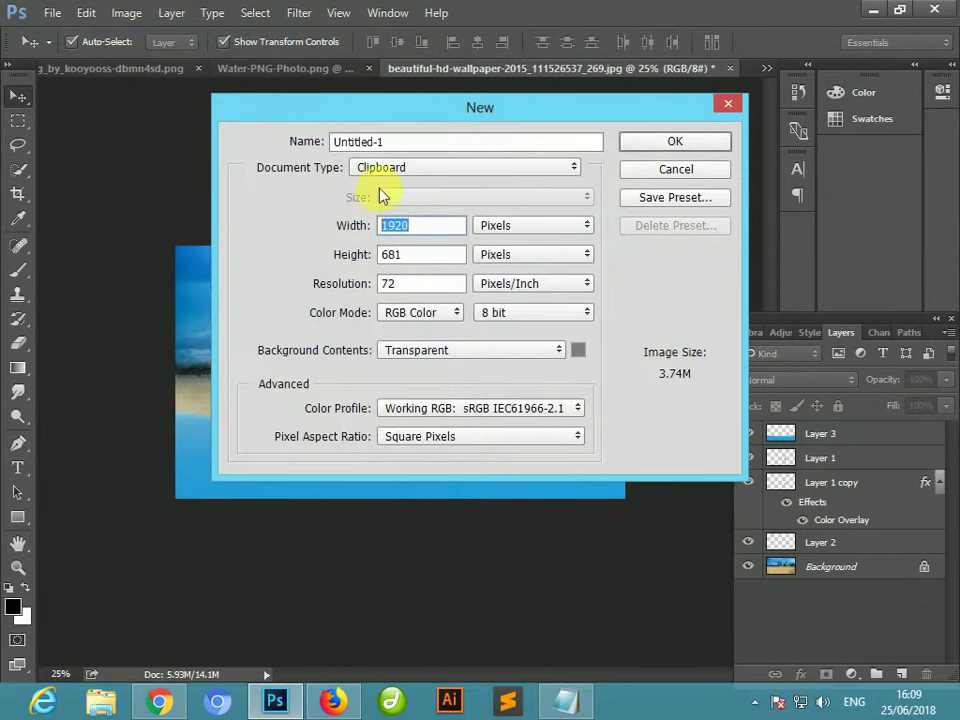
left_click(403, 170)
left_click(403, 168)
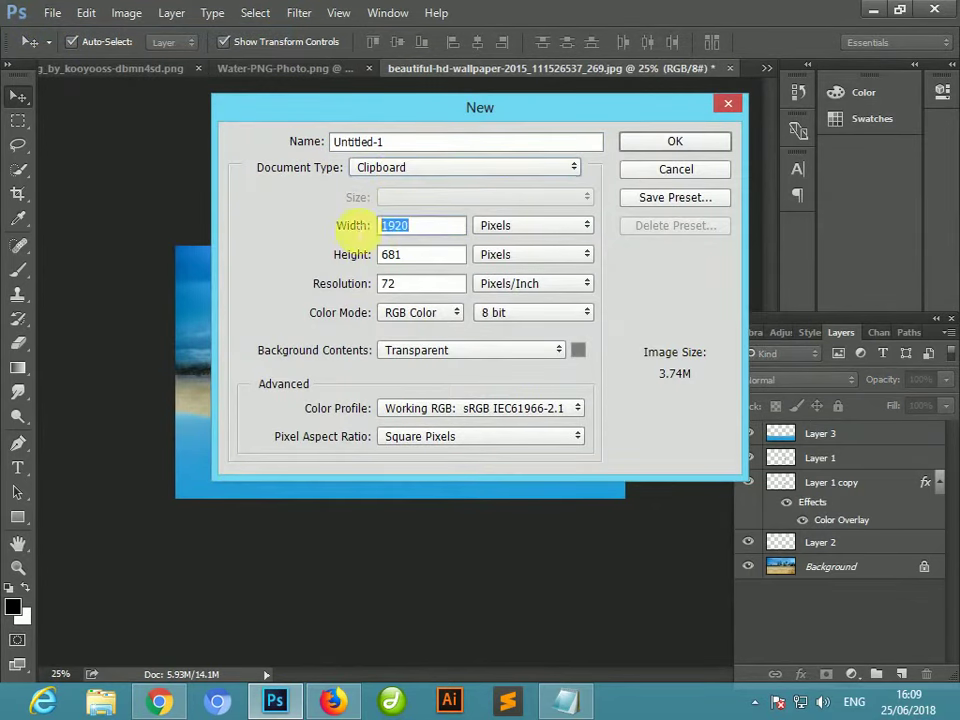
type("600")
left_click(352, 254)
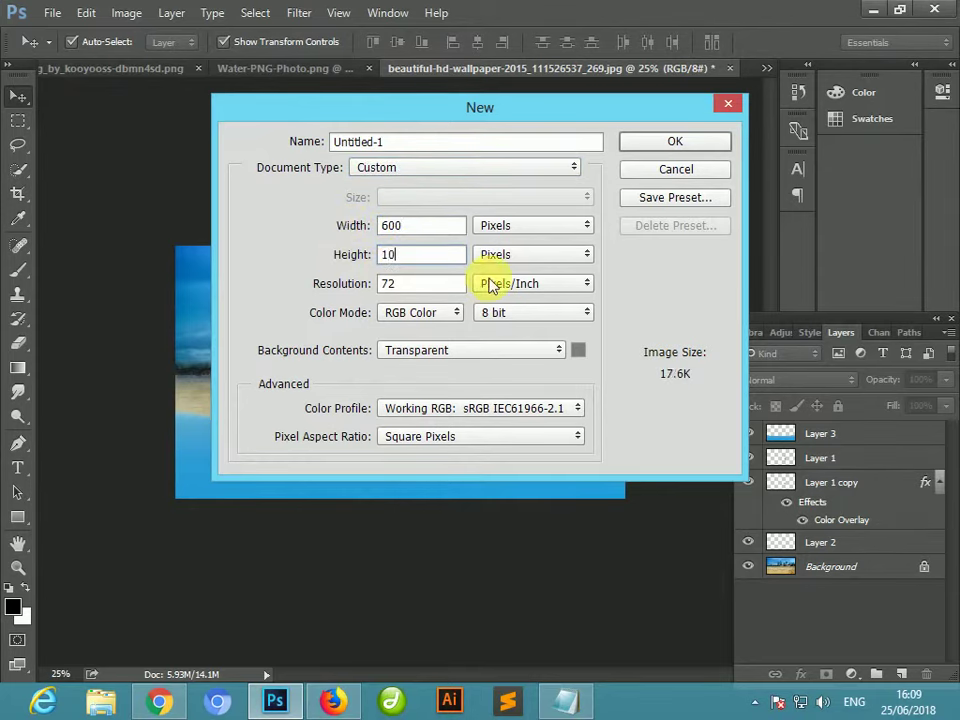
left_click(675, 143)
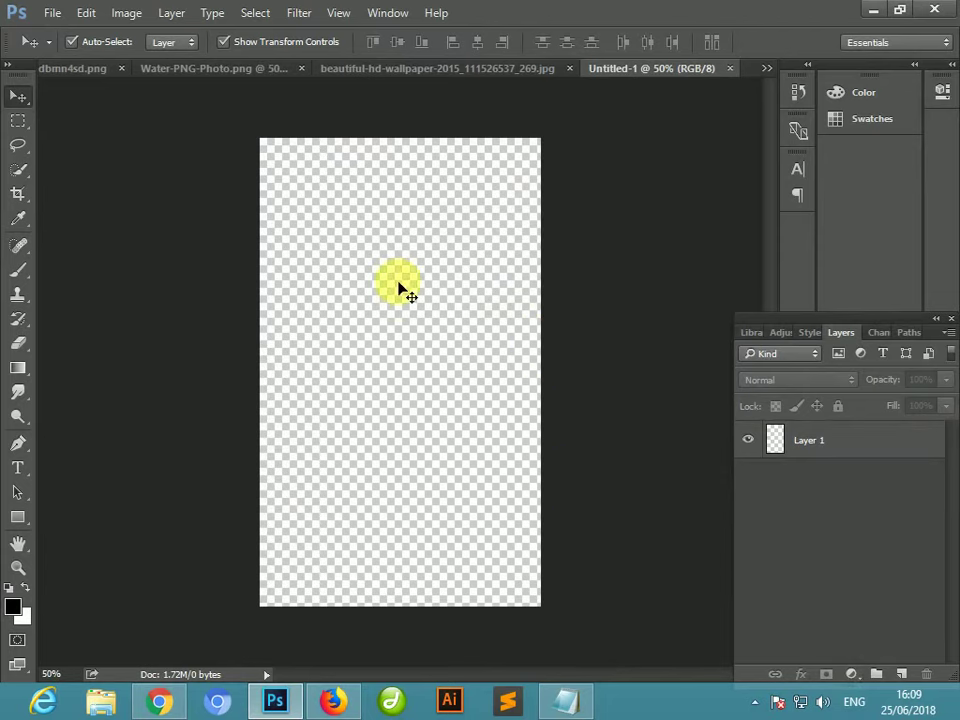
- Fill the empty layer of the new document with black
left_click(84, 14)
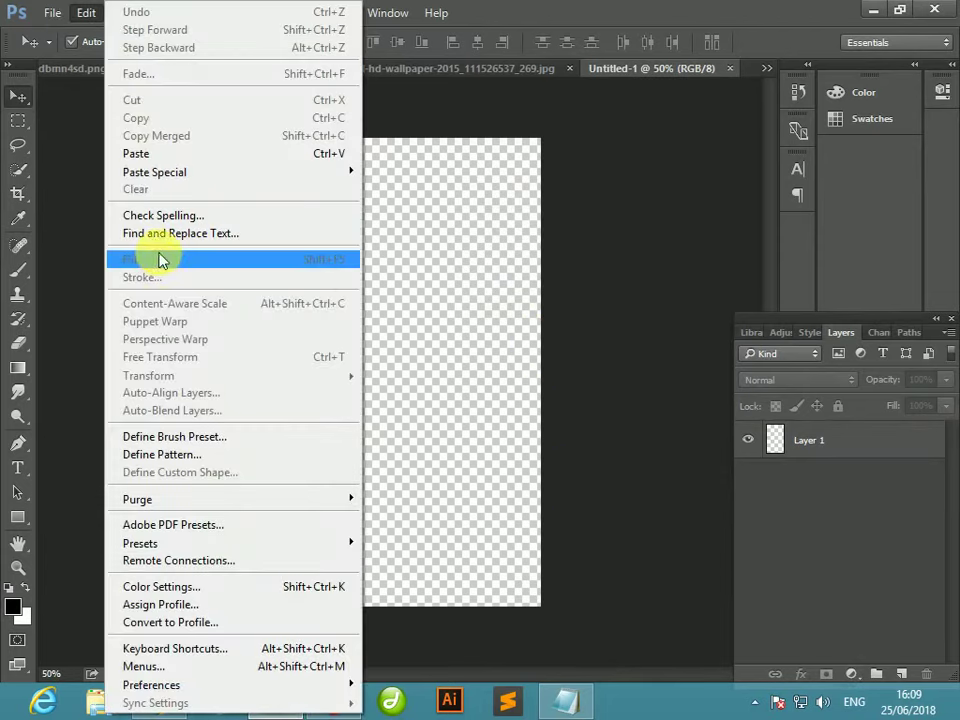
left_click(392, 257)
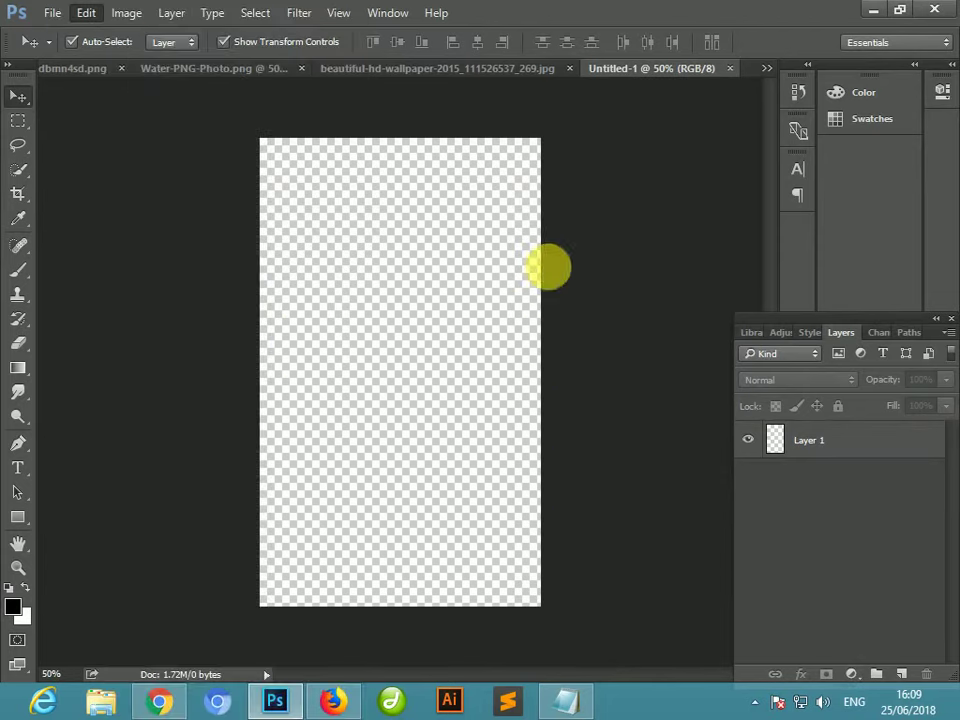
left_click(858, 447)
left_click(88, 14)
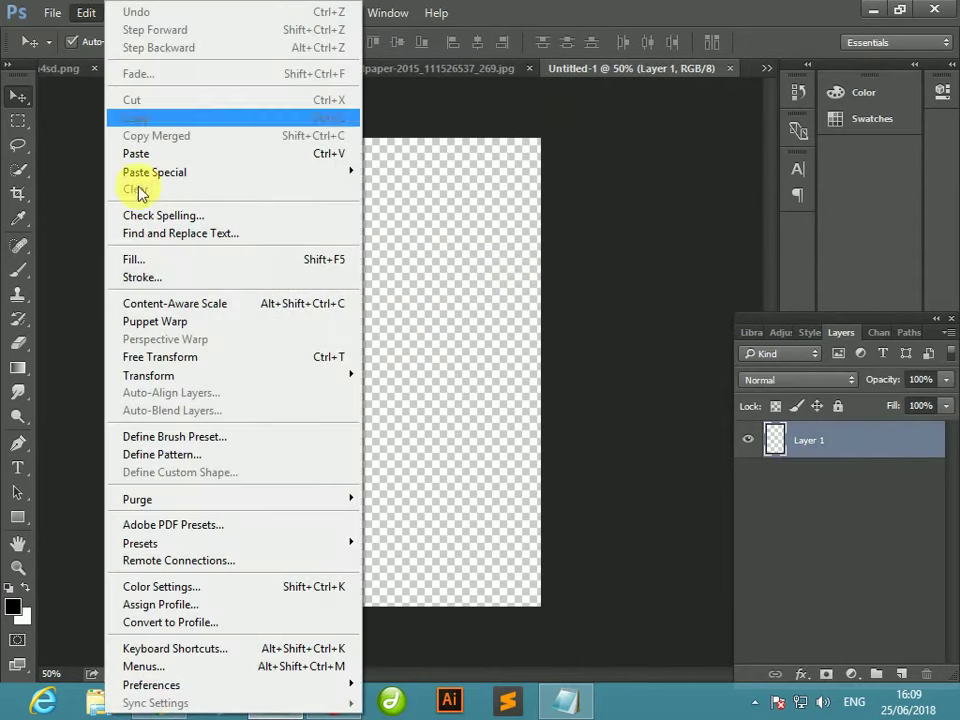
left_click(190, 262)
left_click(590, 193)
key("v")
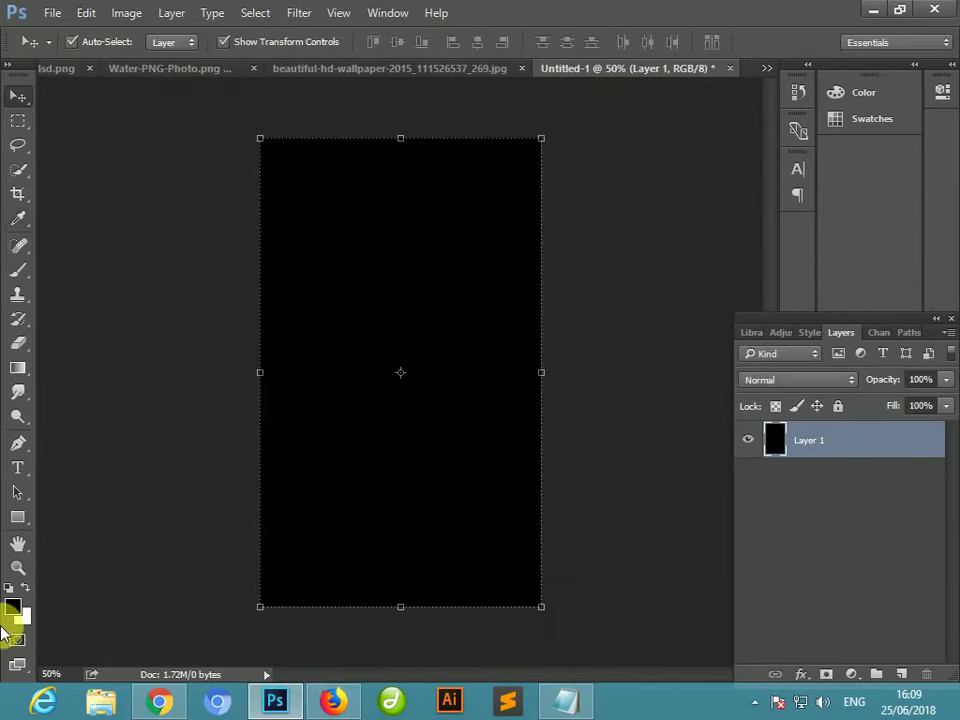
- Apply the Add Noise filter to the black layer with 400% amount, uniform distribution and monochromatic off
left_click(300, 14)
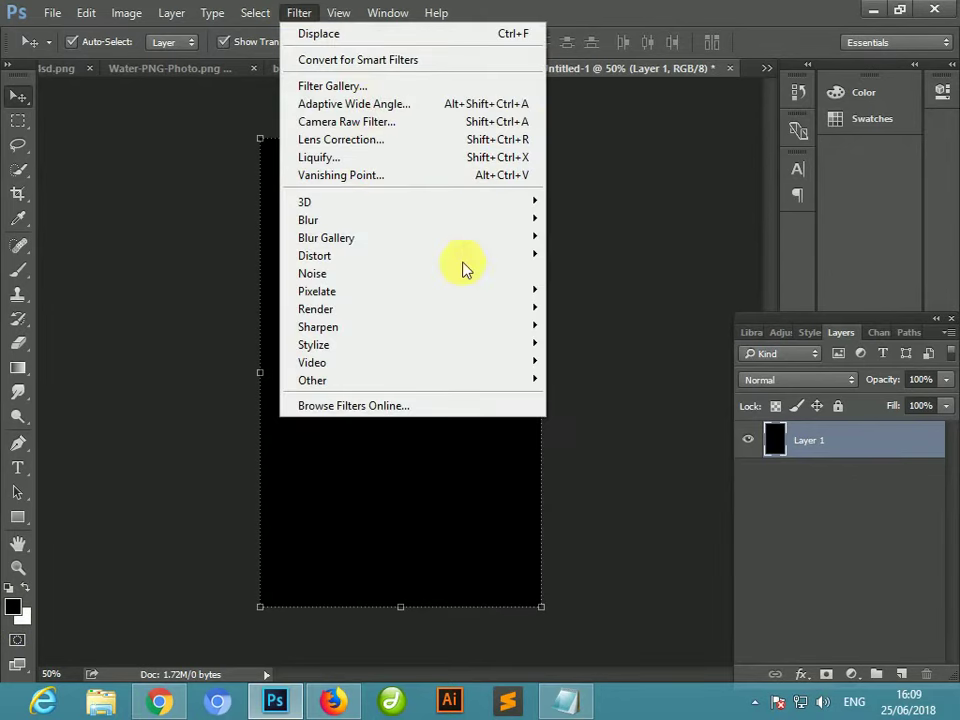
mouse_move(470, 273)
left_click(579, 272)
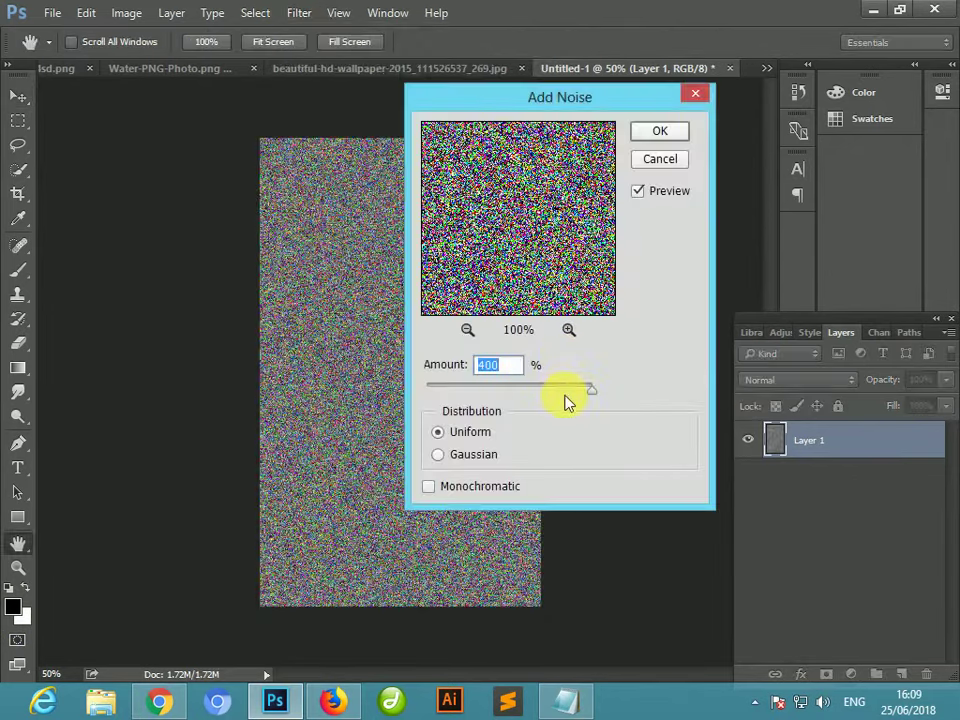
left_click(660, 134)
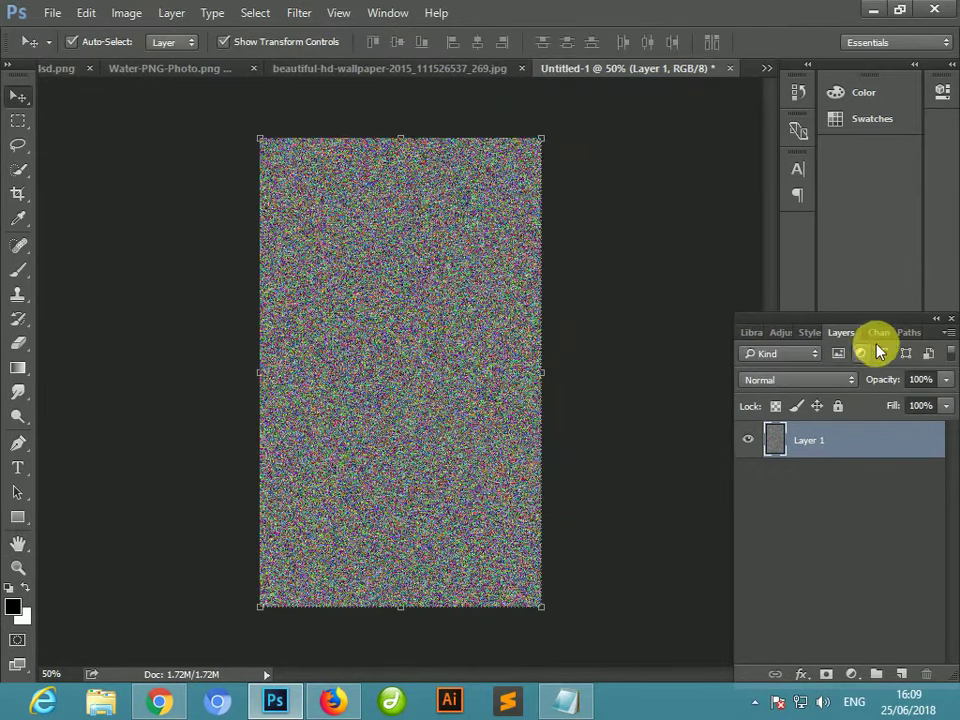
- Soften the noise layer with a Gaussian Blur of 1.2 pixels radius
left_click(300, 13)
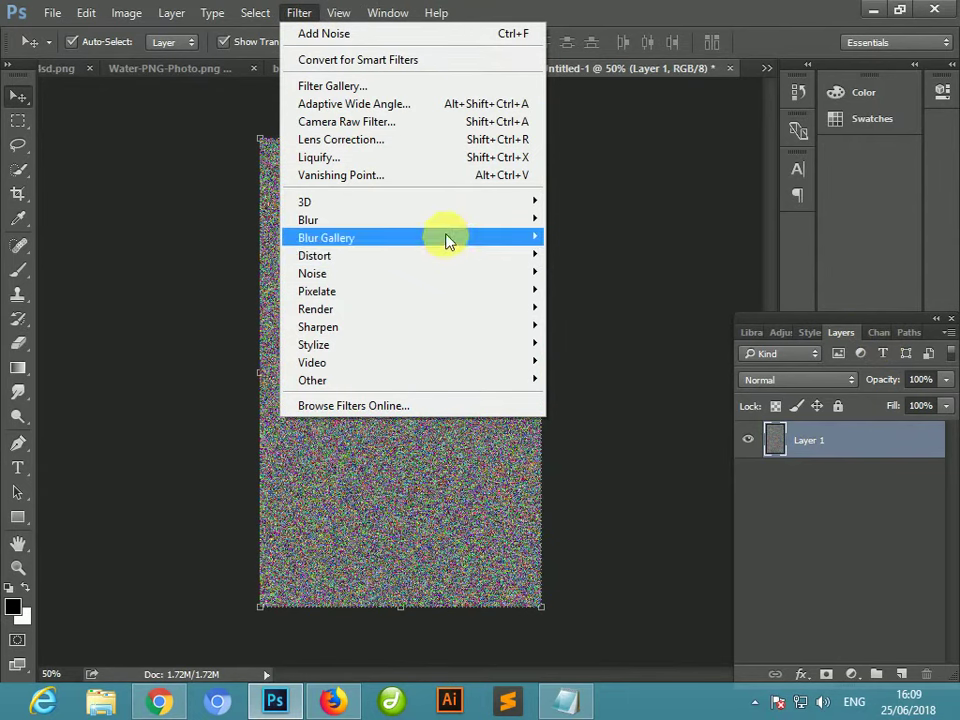
mouse_move(455, 230)
left_click(622, 290)
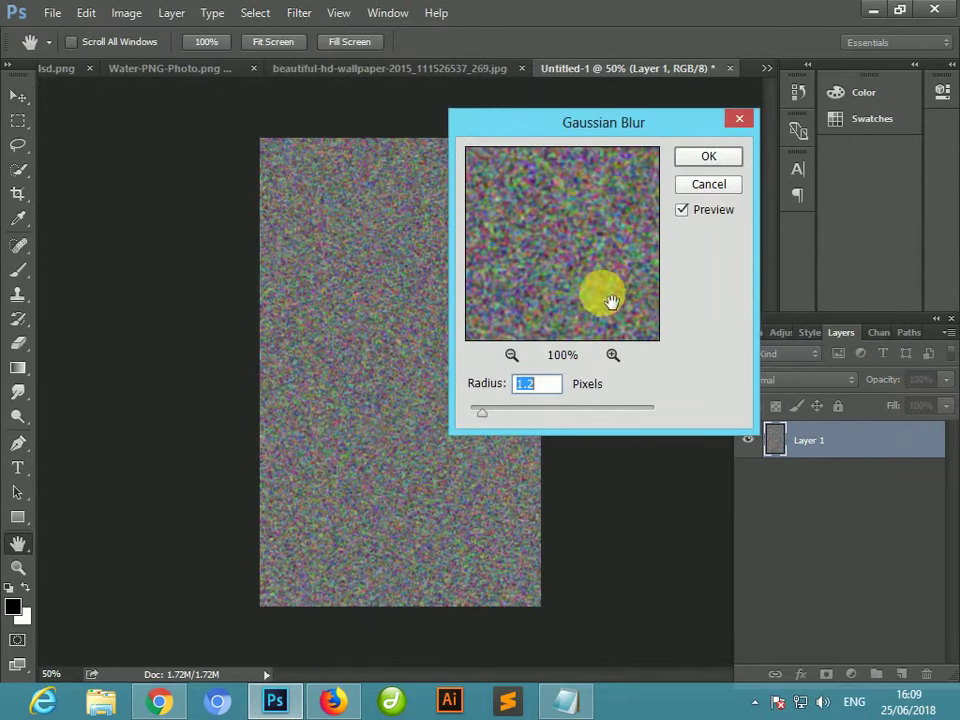
left_click(733, 176)
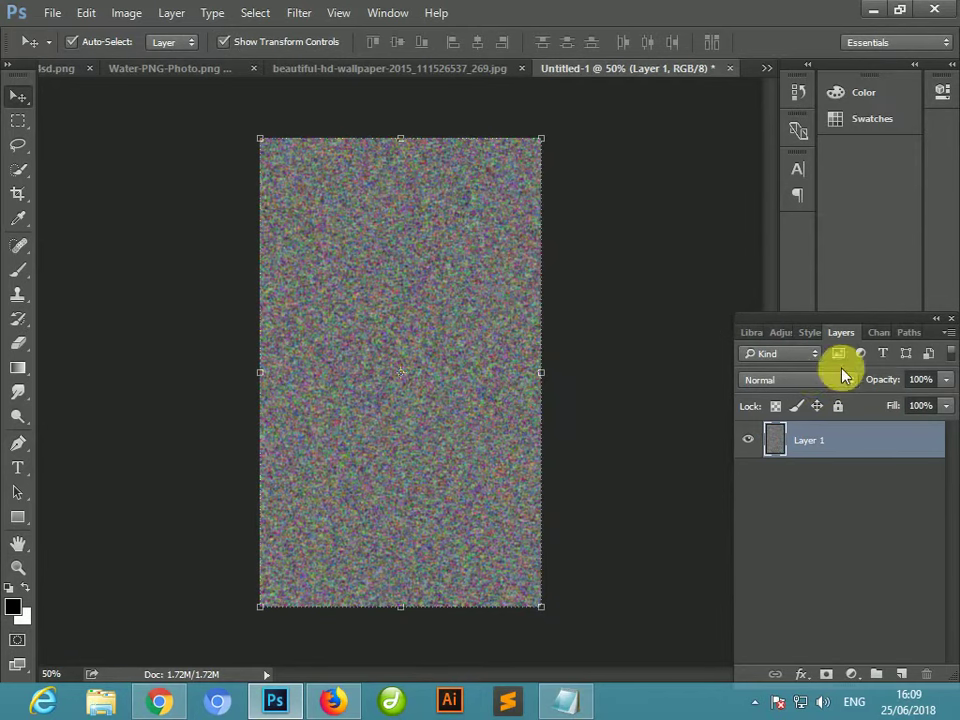
- Emboss only the Red channel at an angle of 180°, with 1 pixel height and 500% amount
left_click(878, 333)
left_click(825, 391)
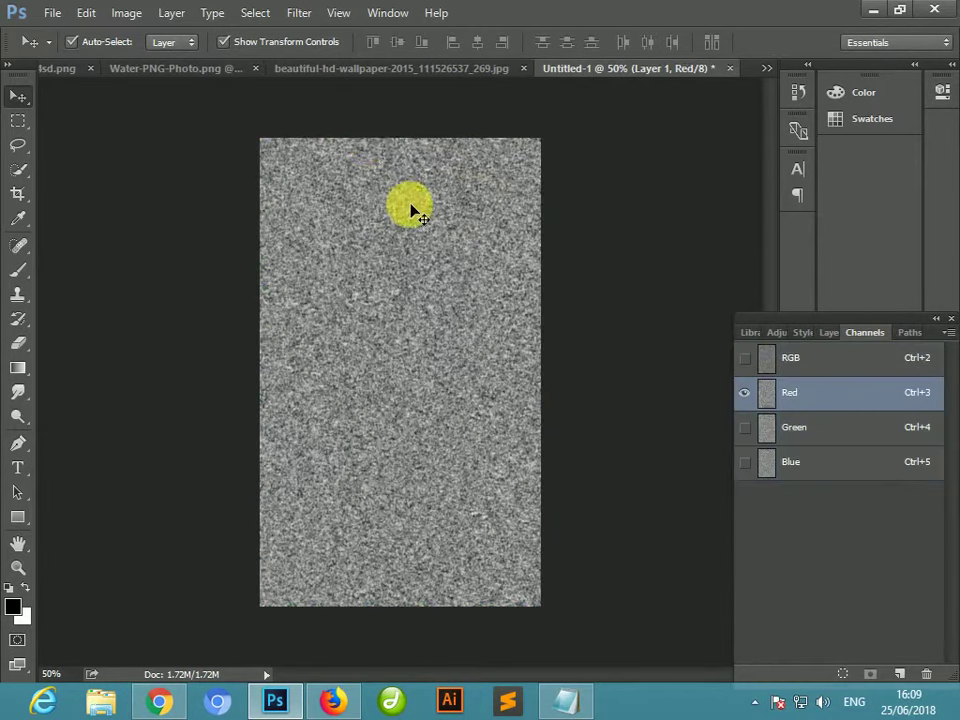
left_click(297, 14)
mouse_move(463, 345)
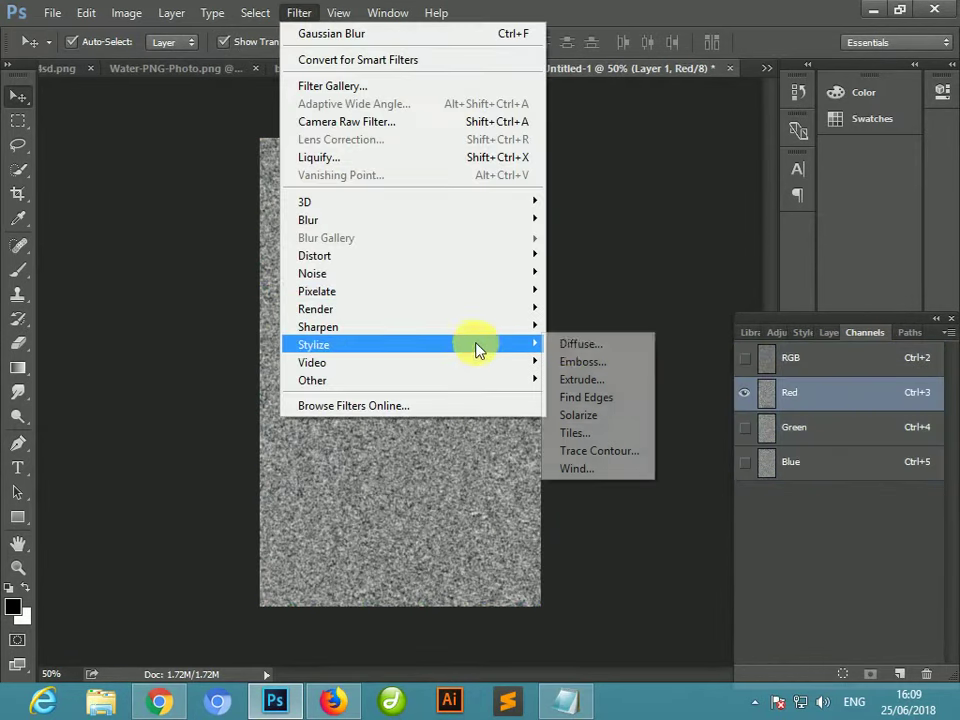
left_click(572, 361)
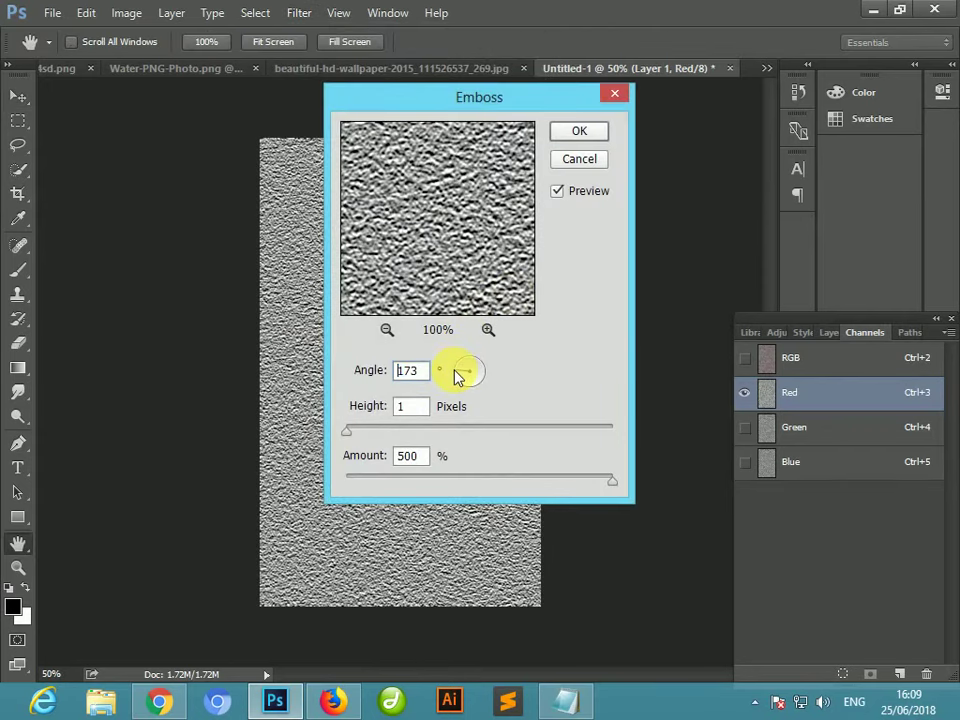
key("Up")
key("Up")
key("Up")
key("Up")
key("Up")
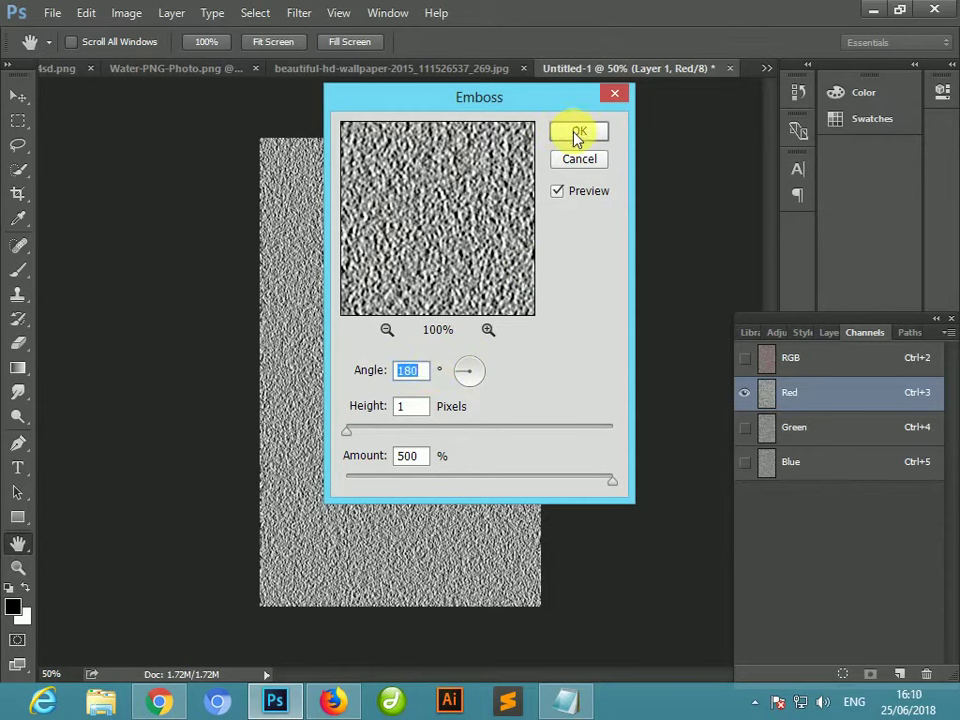
left_click(577, 135)
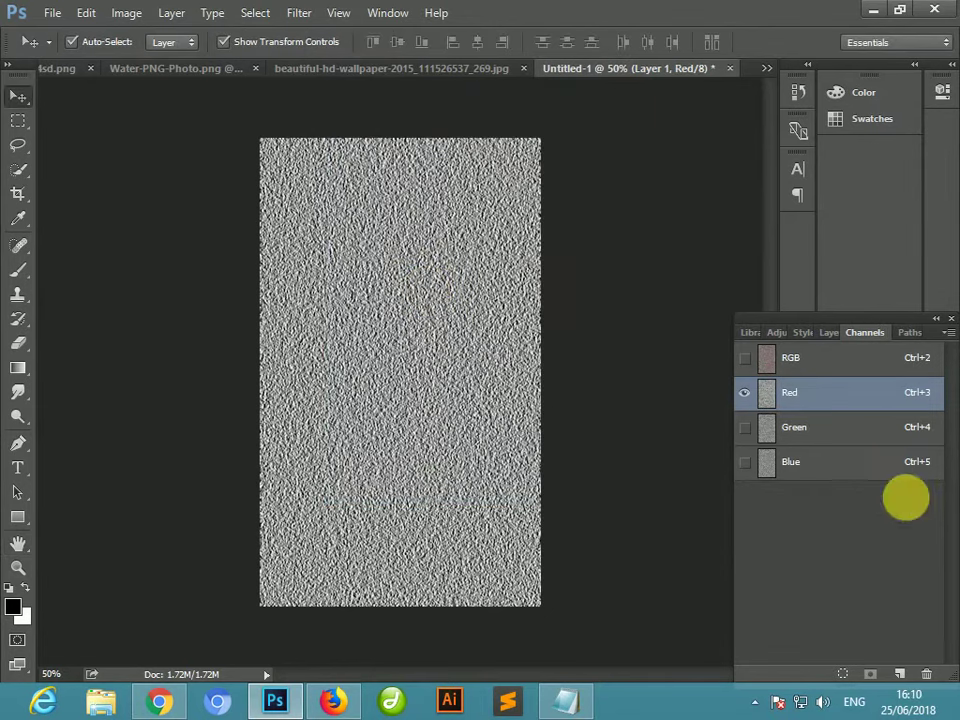
- Emboss only the Green channel at 90° with 1 pixel height and 500% amount, and show all channels
left_click(810, 437)
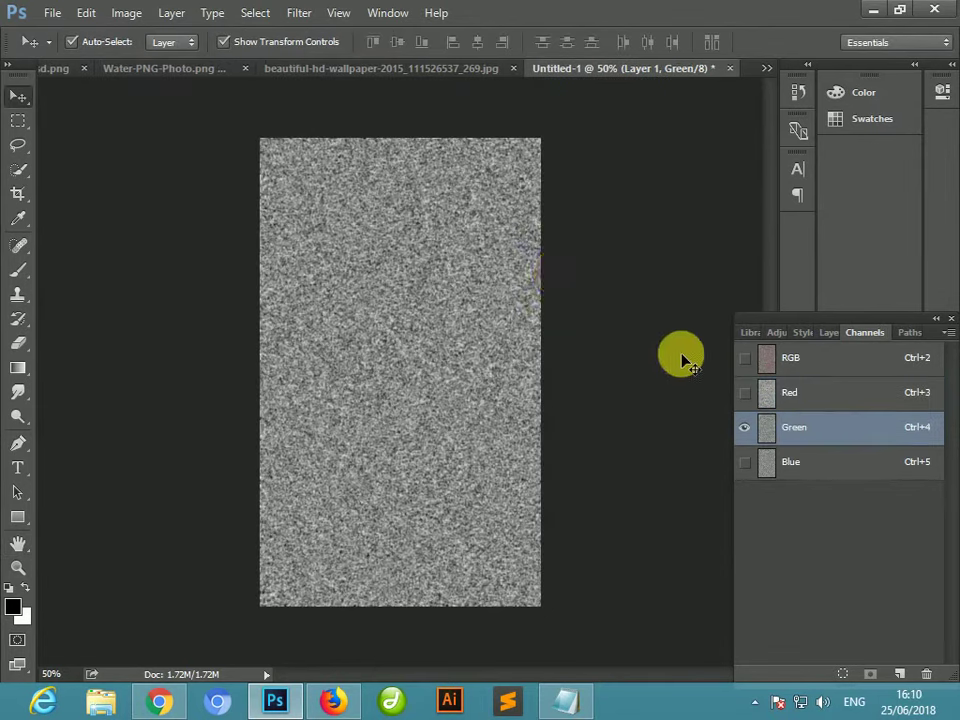
left_click(300, 13)
mouse_move(497, 347)
left_click(605, 362)
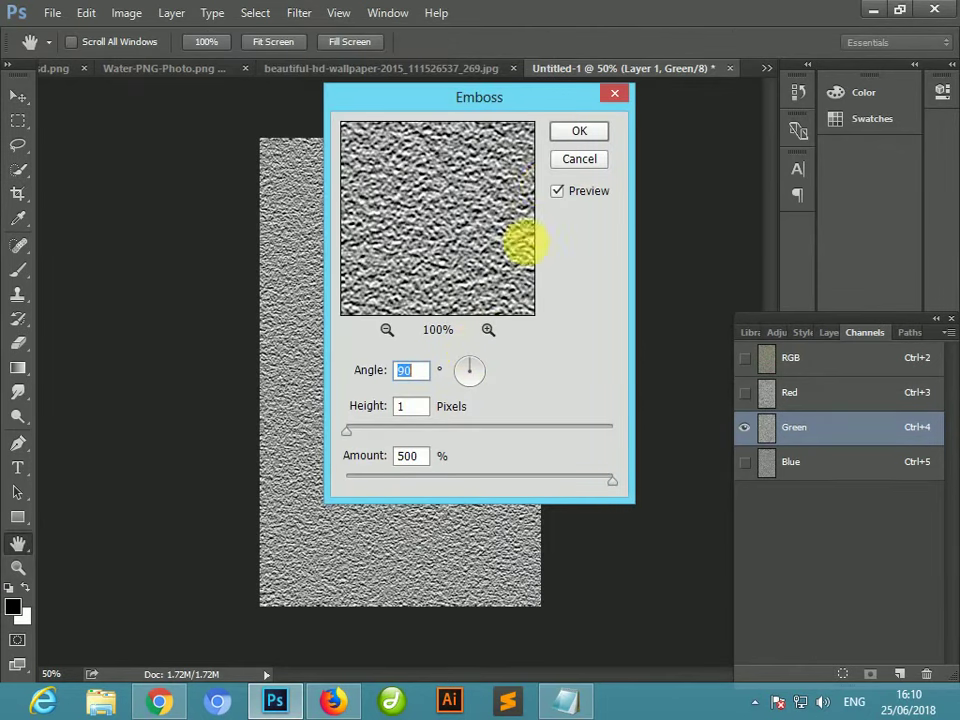
left_click(577, 132)
left_click(745, 357)
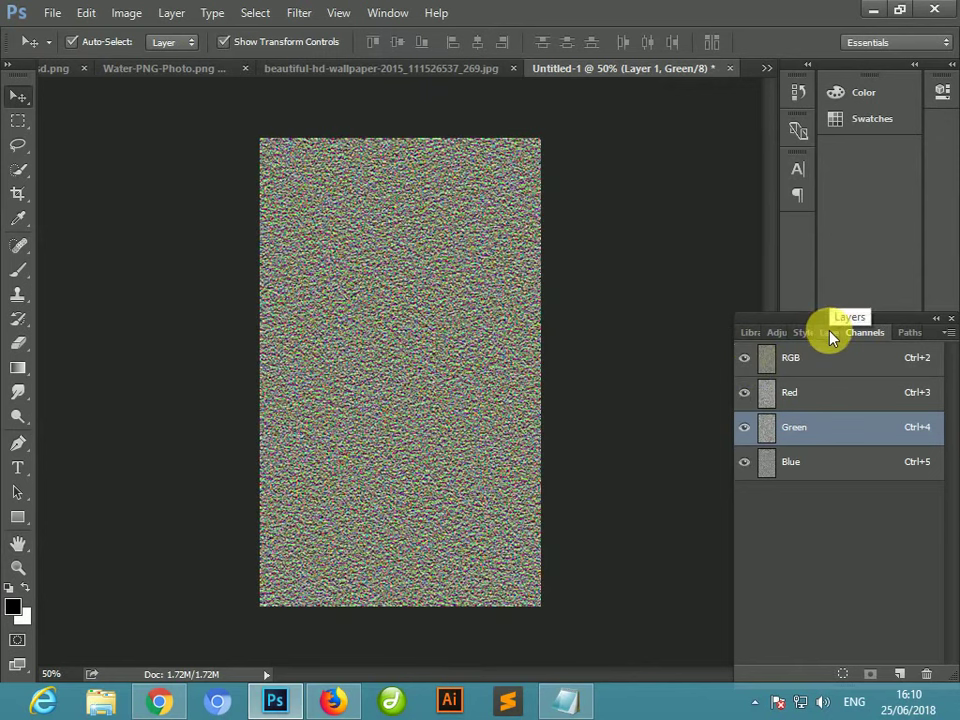
- Emboss the Red channel a second time at 180°, with 1 pixel height and 500% amount
left_click(816, 390)
left_click(302, 20)
mouse_move(471, 349)
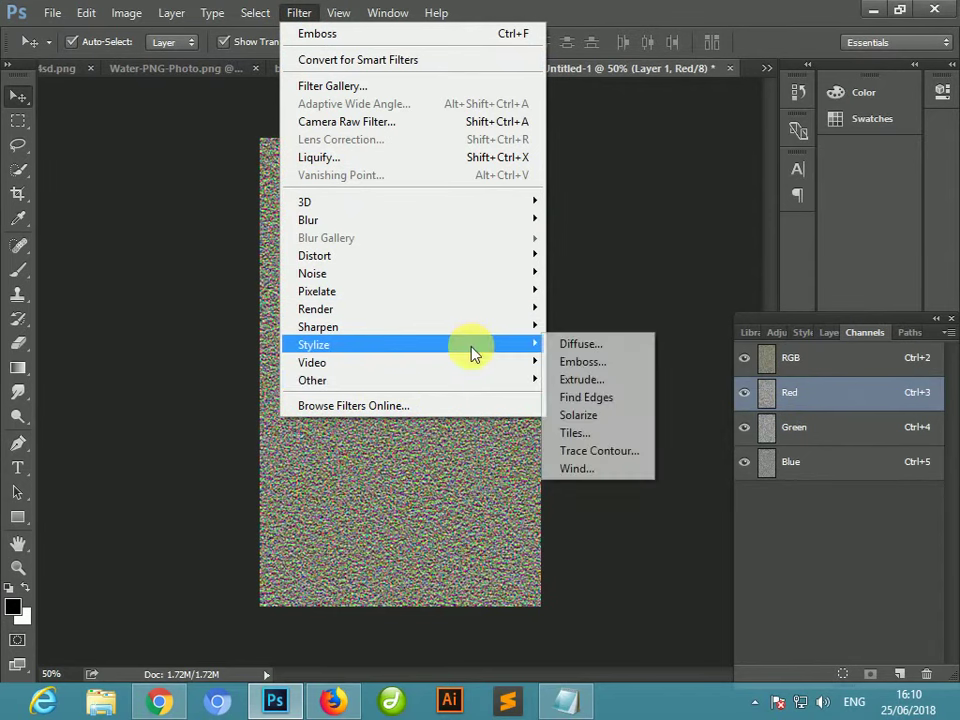
left_click(566, 360)
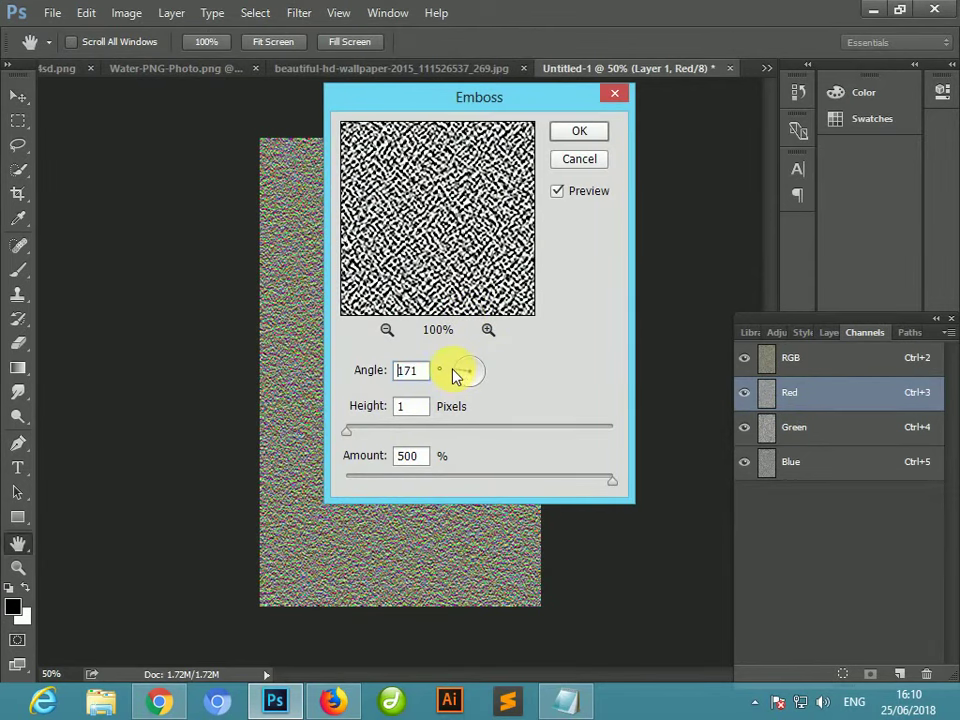
left_click_drag(455, 375, 449, 377)
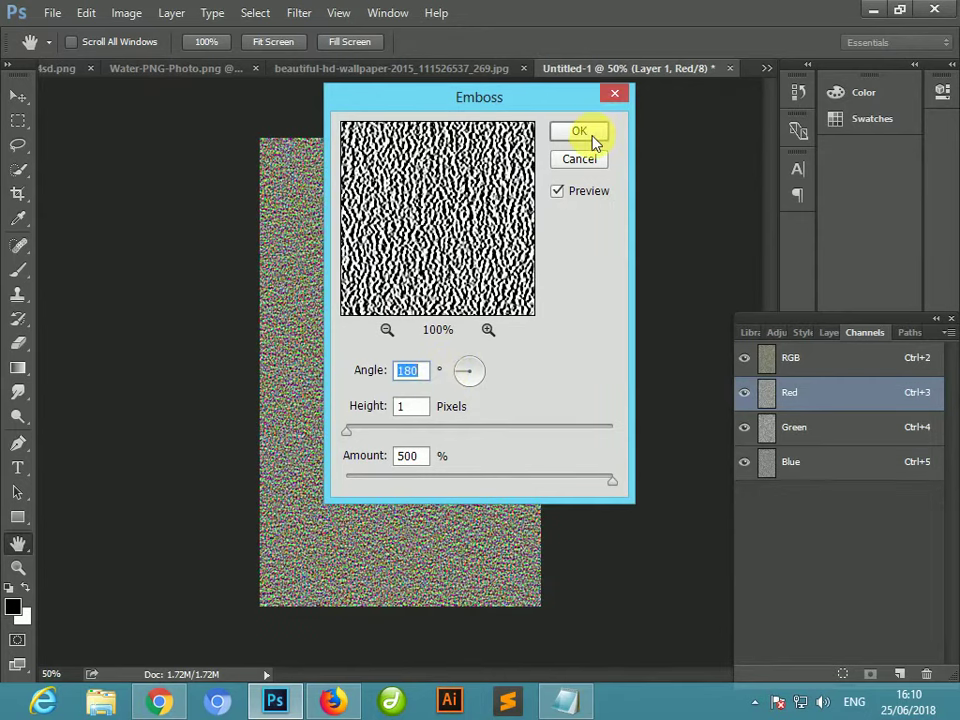
left_click(580, 132)
- Emboss the Green channel a second time at 87°, with 1 pixel height and 500% amount
left_click(818, 428)
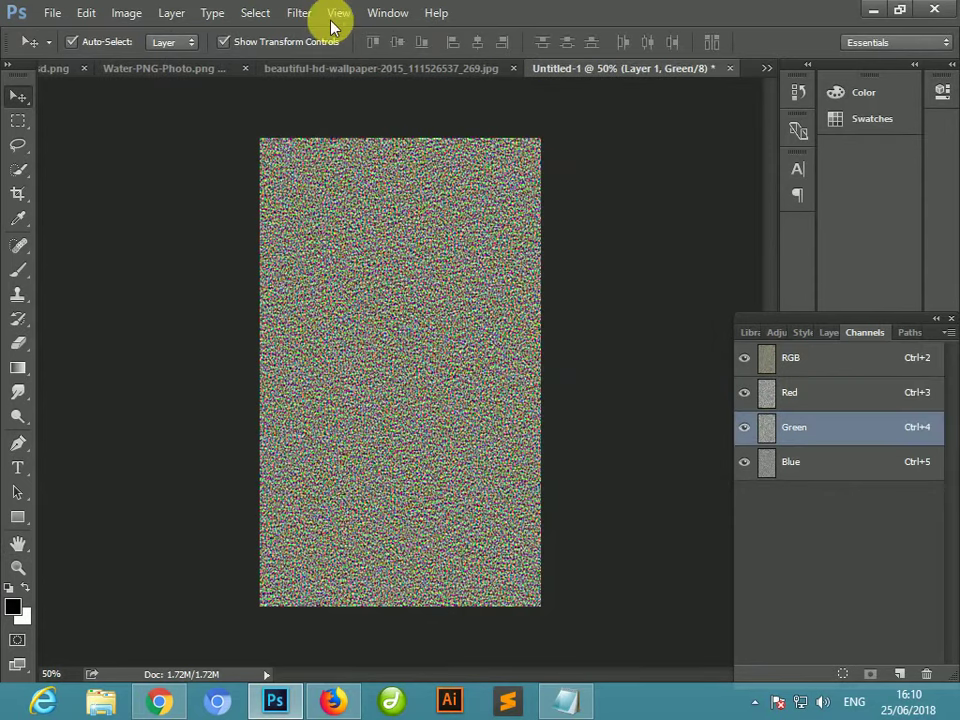
left_click(299, 13)
mouse_move(525, 343)
left_click(585, 362)
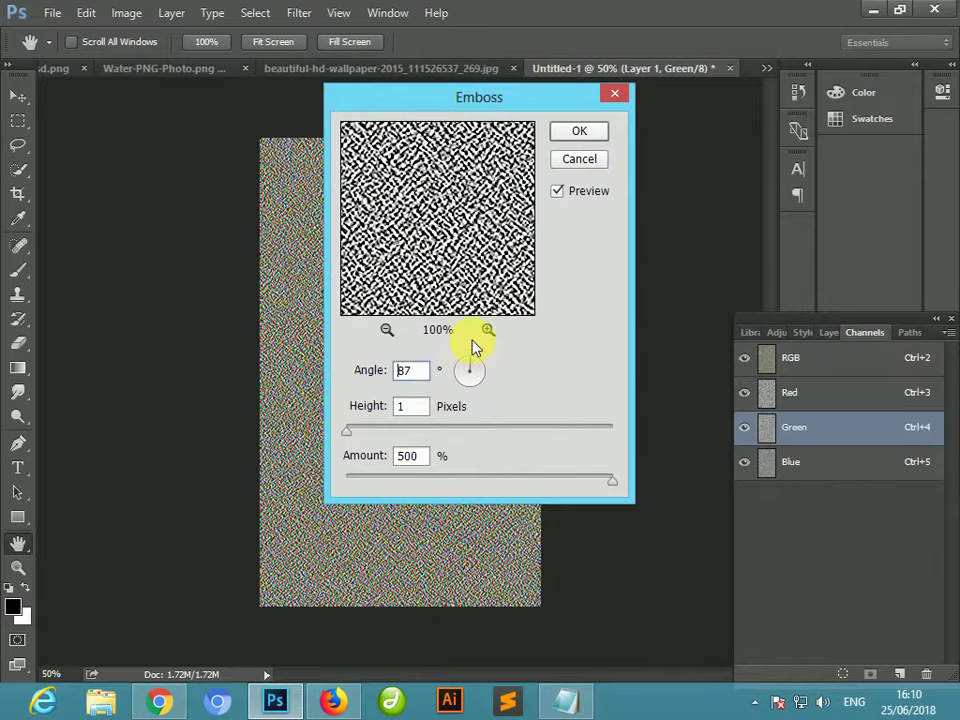
key("Return")
key("ctrl+plus")
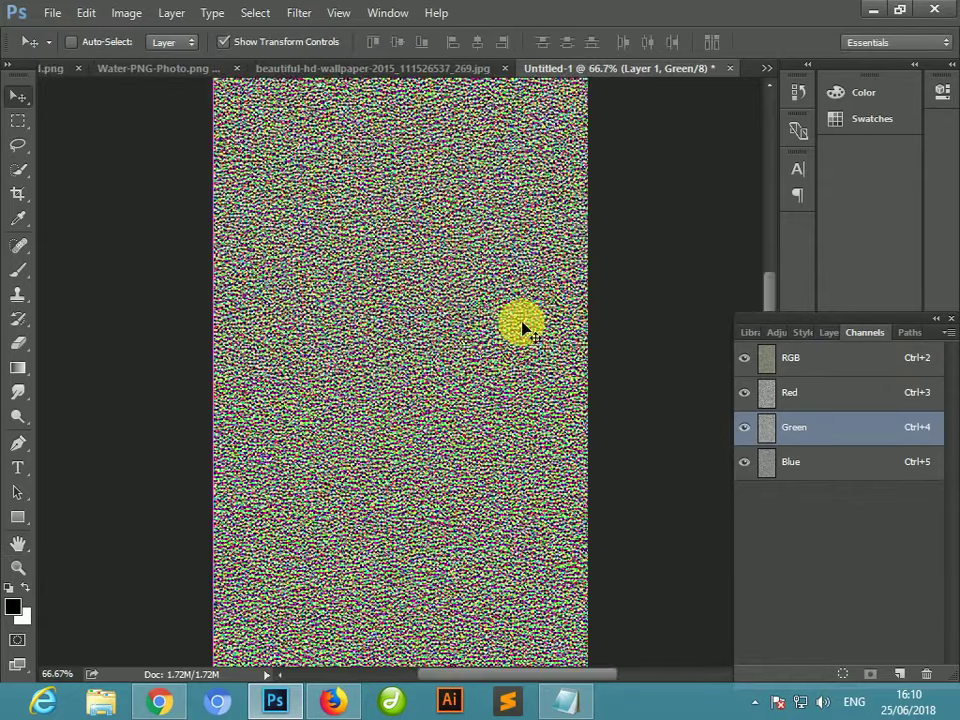
key("ctrl+plus")
key("ctrl+minus")
key("ctrl+minus")
key("ctrl+minus")
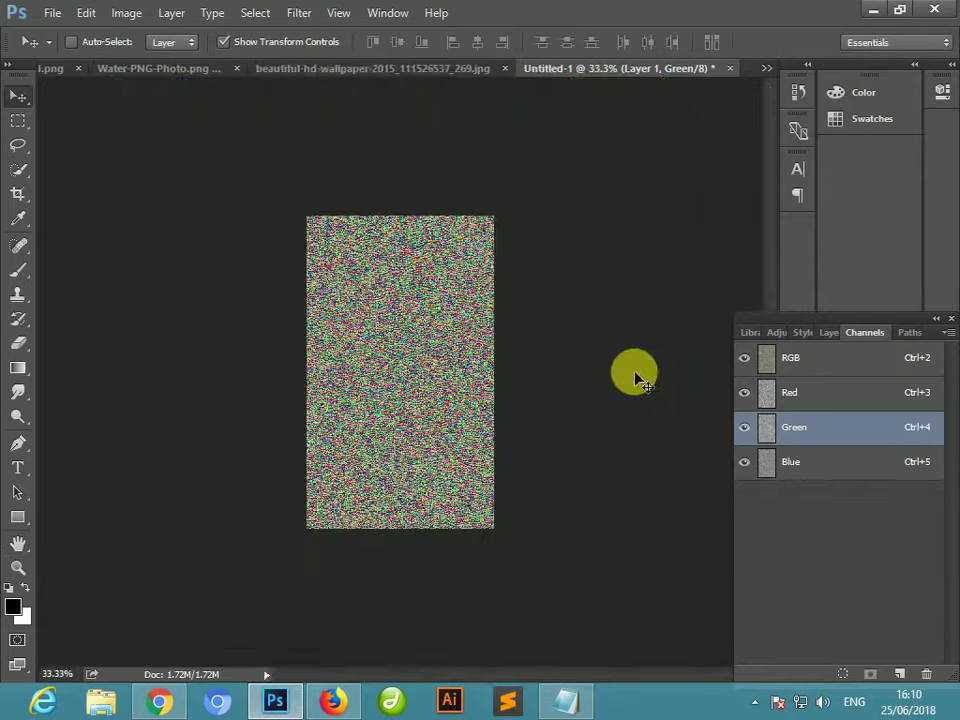
key("ctrl+plus")
- Reactivate the composite RGB channel and select Layer 1 for editing
left_click(797, 360)
left_click(840, 332)
left_click(778, 445)
- Apply a perspective transform to the noise layer, spreading its bottom edge to about 856% width
key("ctrl+minus")
key("ctrl+minus")
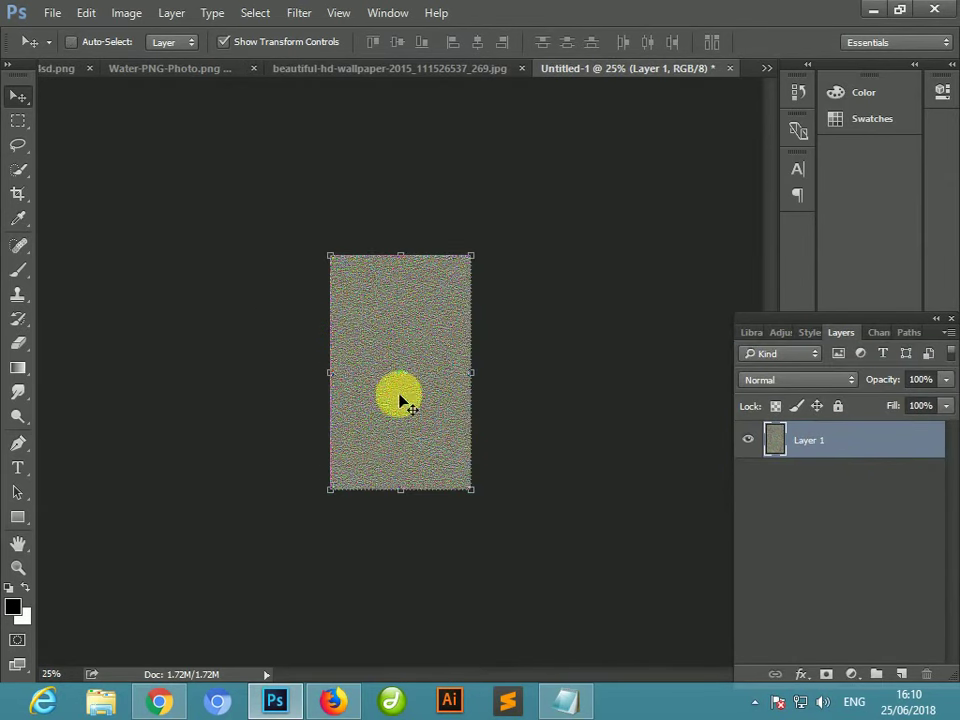
key("ctrl+t")
right_click(453, 353)
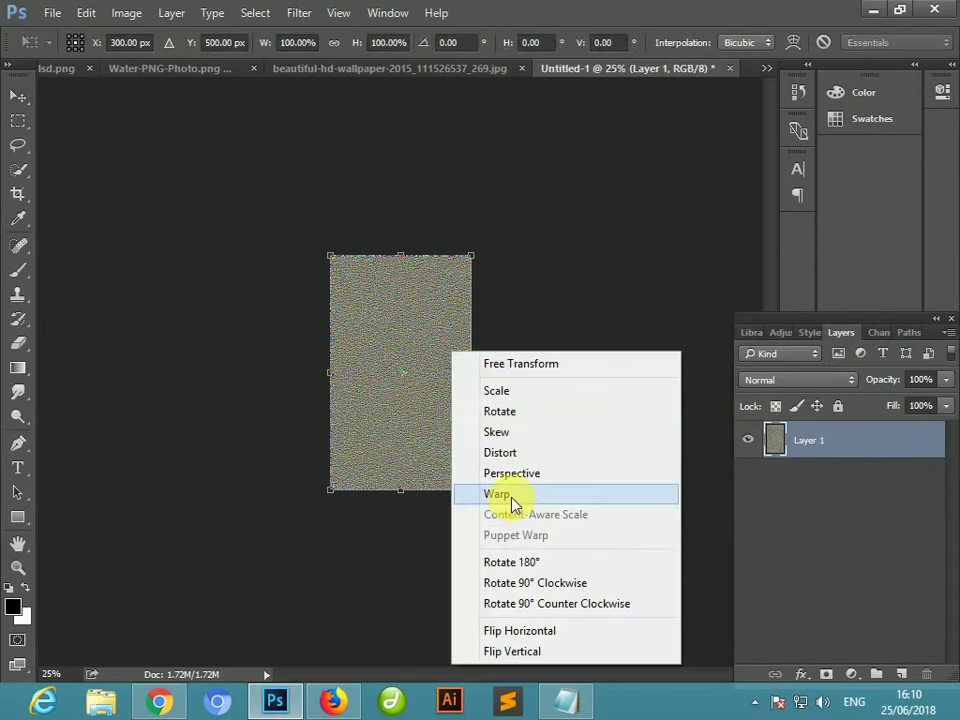
left_click(495, 453)
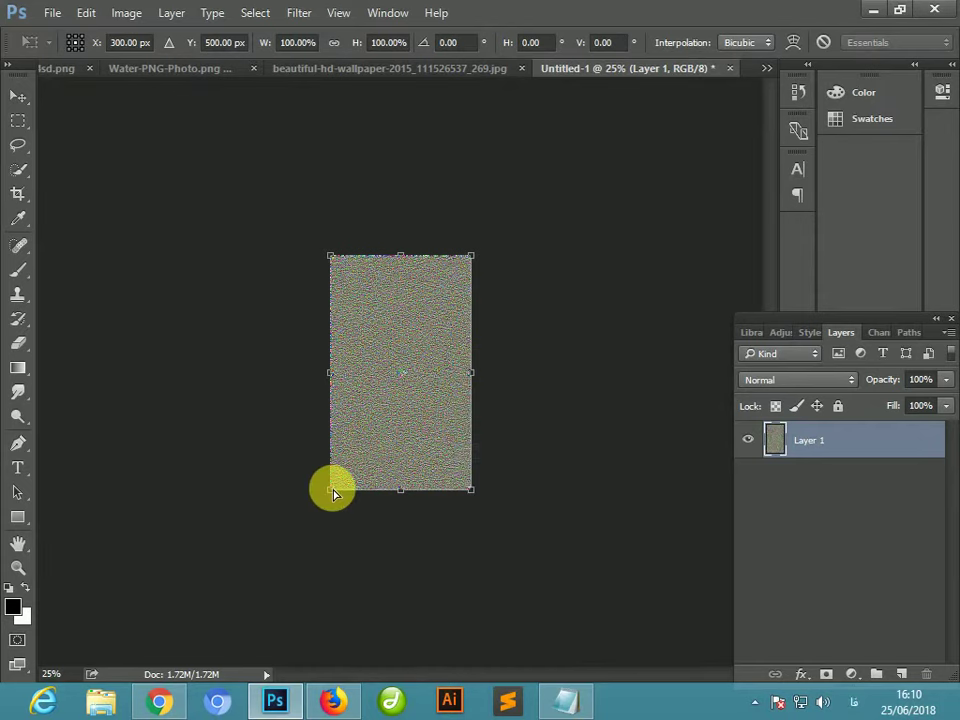
left_click(848, 706)
left_click(842, 529)
key("ctrl+minus")
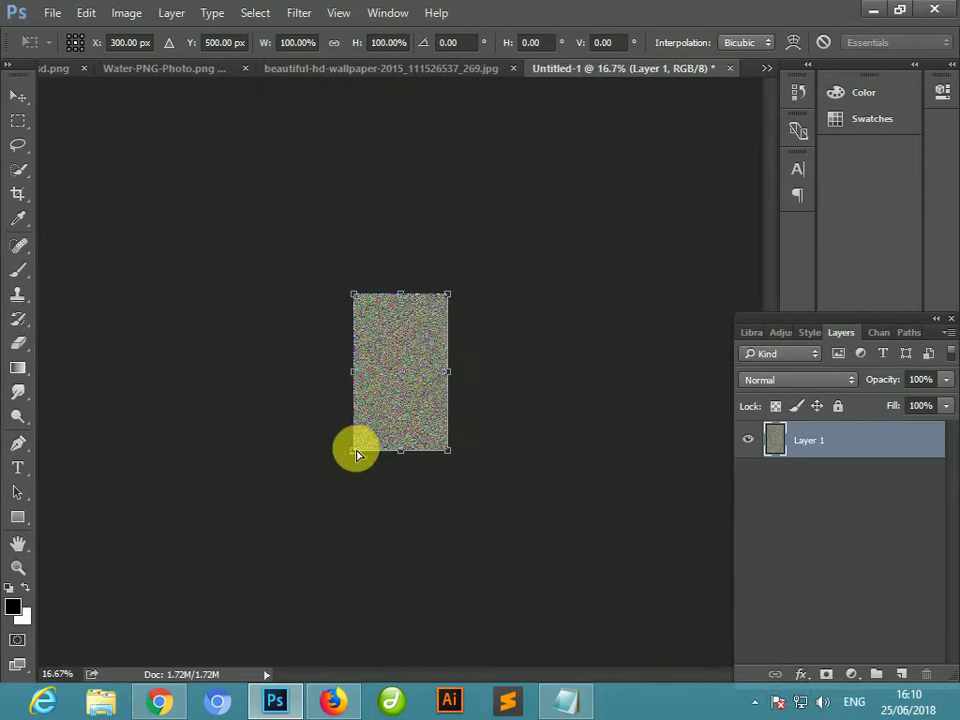
left_click_drag(357, 456, 4, 467)
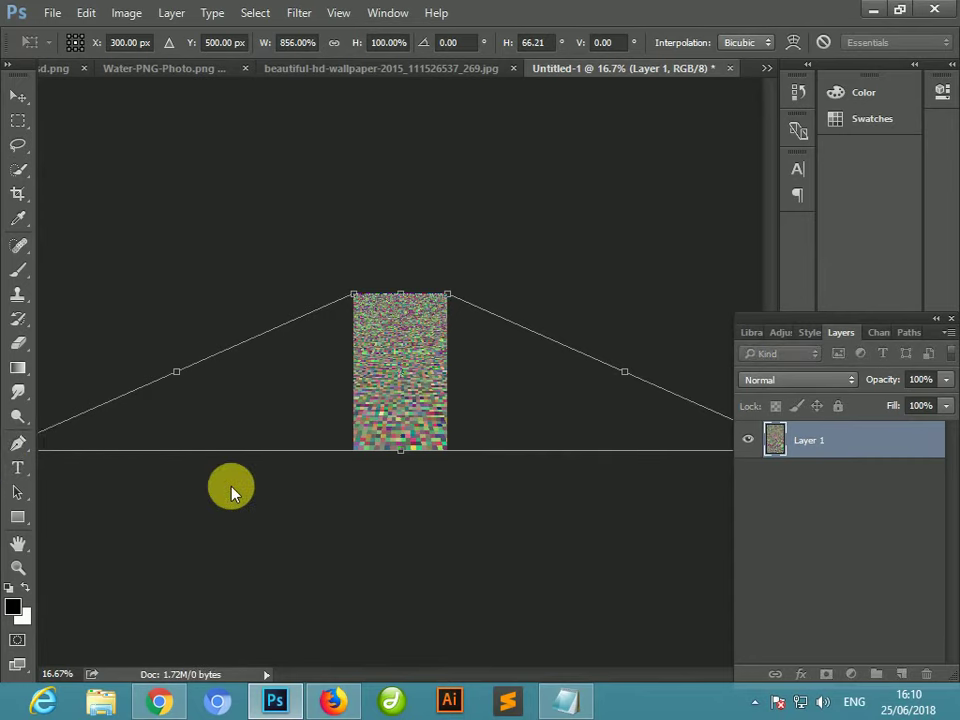
- Spread the noise layer's bottom edge further to about 2003% width and apply the perspective transform
key("ctrl+minus")
key("ctrl+minus")
key("ctrl+minus")
left_click_drag(250, 408, 50, 404)
key("ctrl+plus")
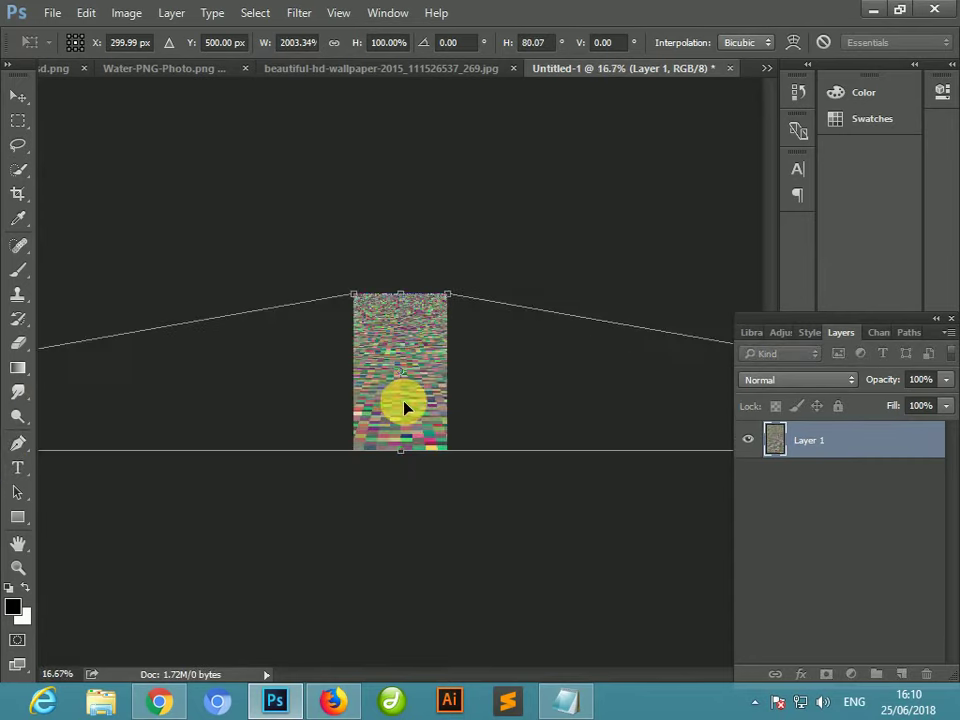
key("ctrl+plus")
key("Return")
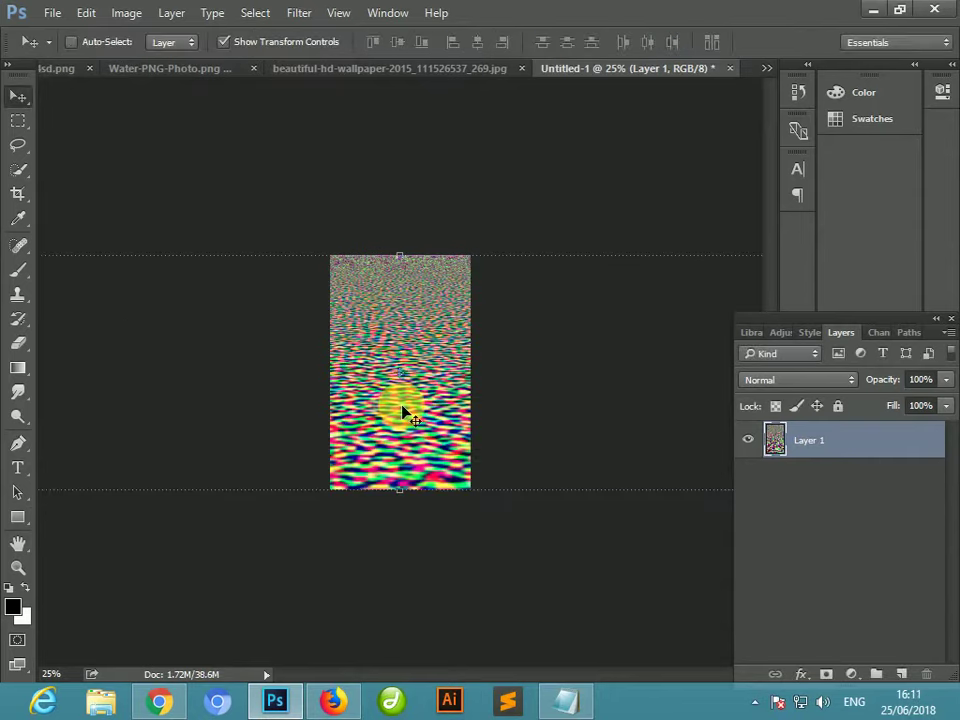
- Examine the stretched ripple texture at several zoom levels
key("ctrl+minus")
key("ctrl+minus")
key("ctrl+minus")
key("ctrl+minus")
key("ctrl+minus")
key("ctrl+plus")
key("ctrl+plus")
key("ctrl+plus")
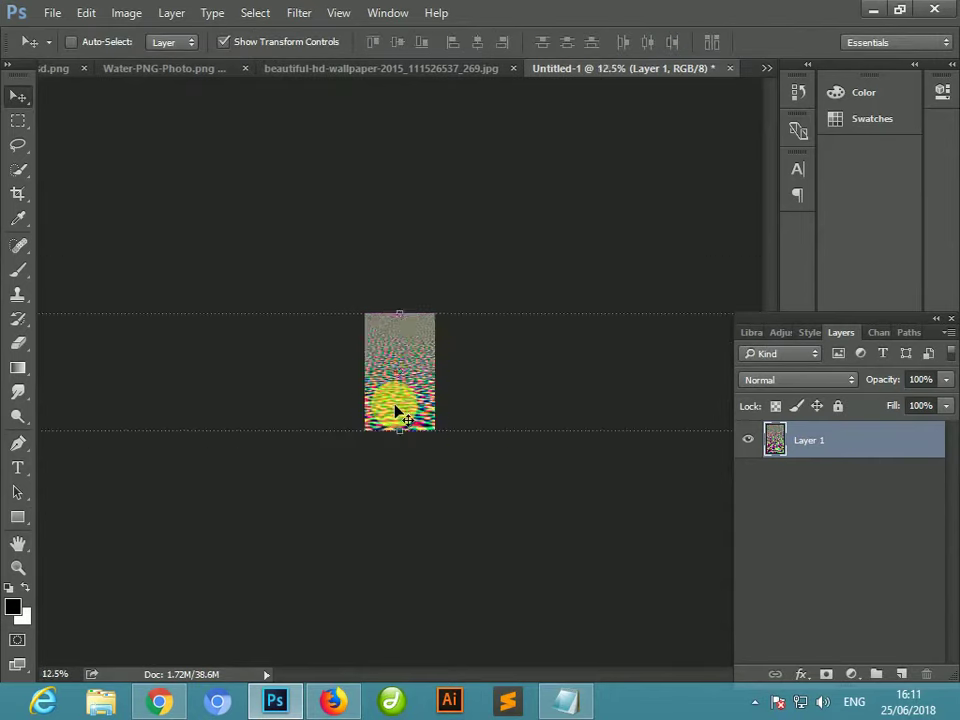
key("ctrl+plus")
key("ctrl+plus")
key("ctrl+plus")
key("ctrl+minus")
key("ctrl+minus")
key("ctrl+plus")
key("ctrl+plus")
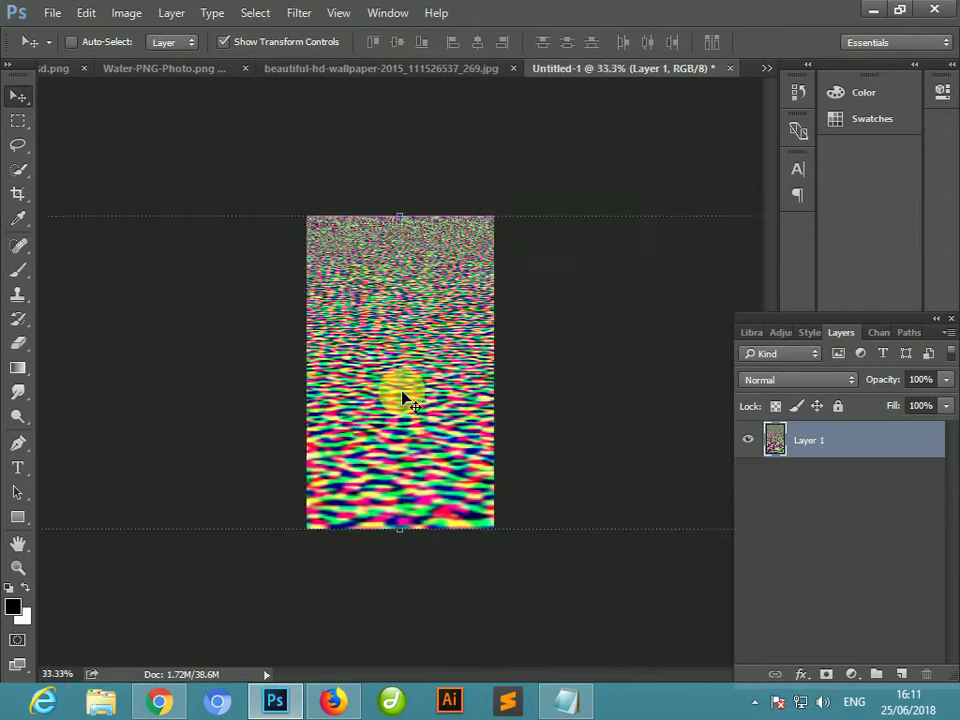
key("ctrl+minus")
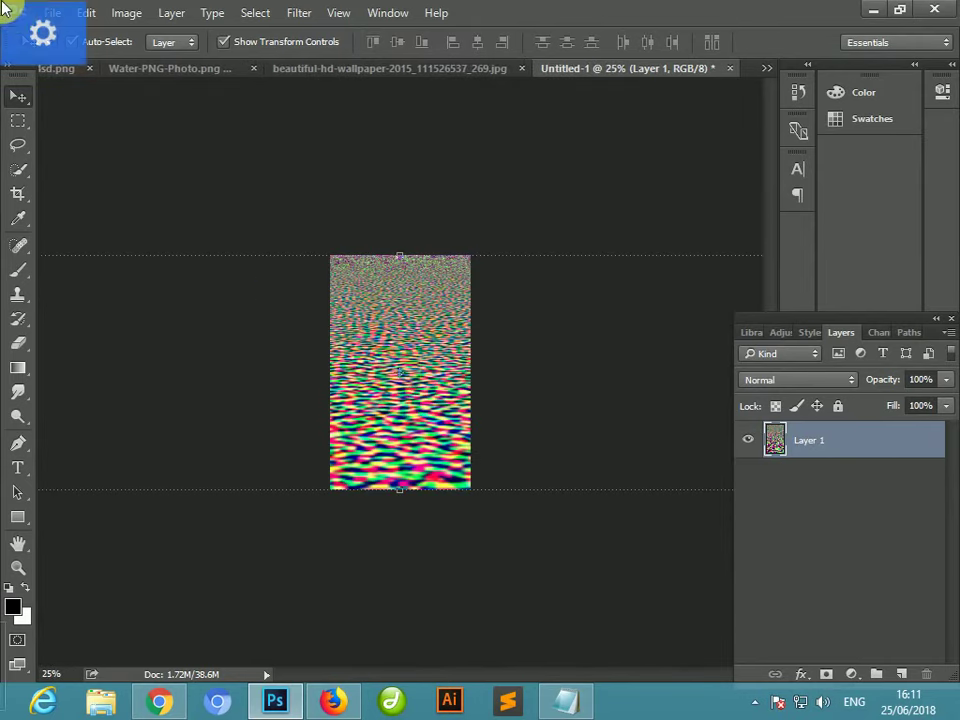
- Save the ripple texture in the Downloads folder as a Photoshop file named water4, accepting the format options
left_click(56, 13)
left_click(110, 220)
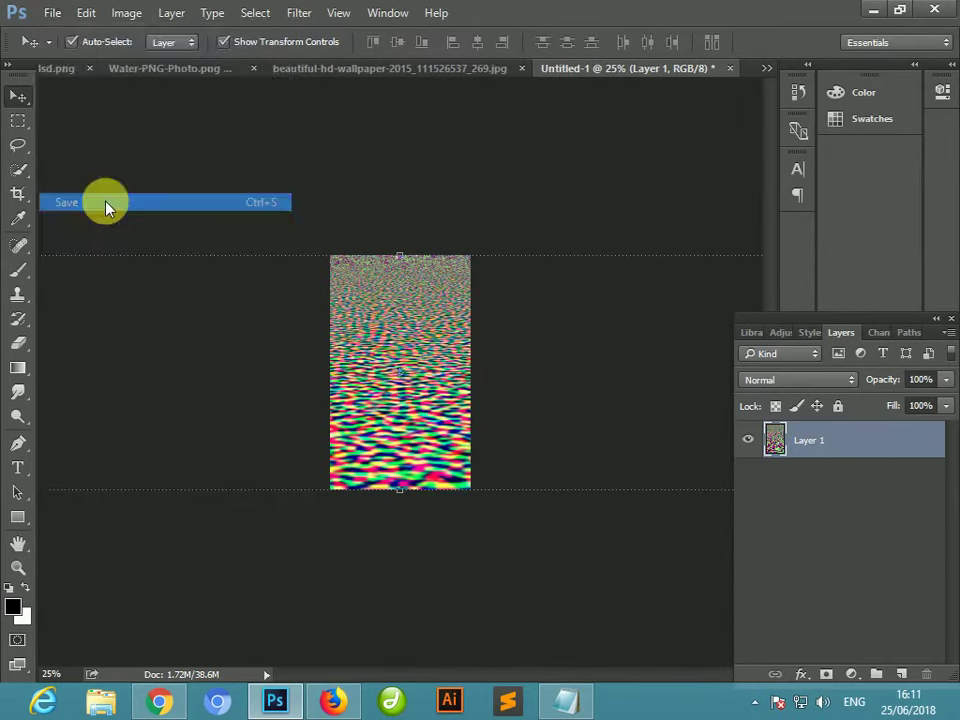
left_click(221, 449)
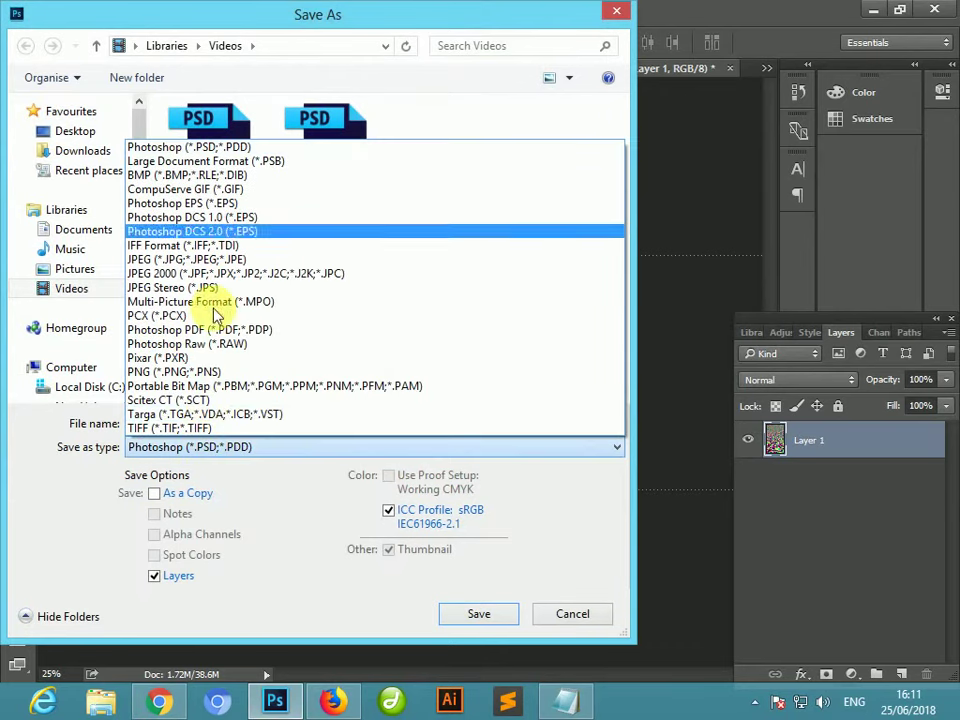
left_click(226, 451)
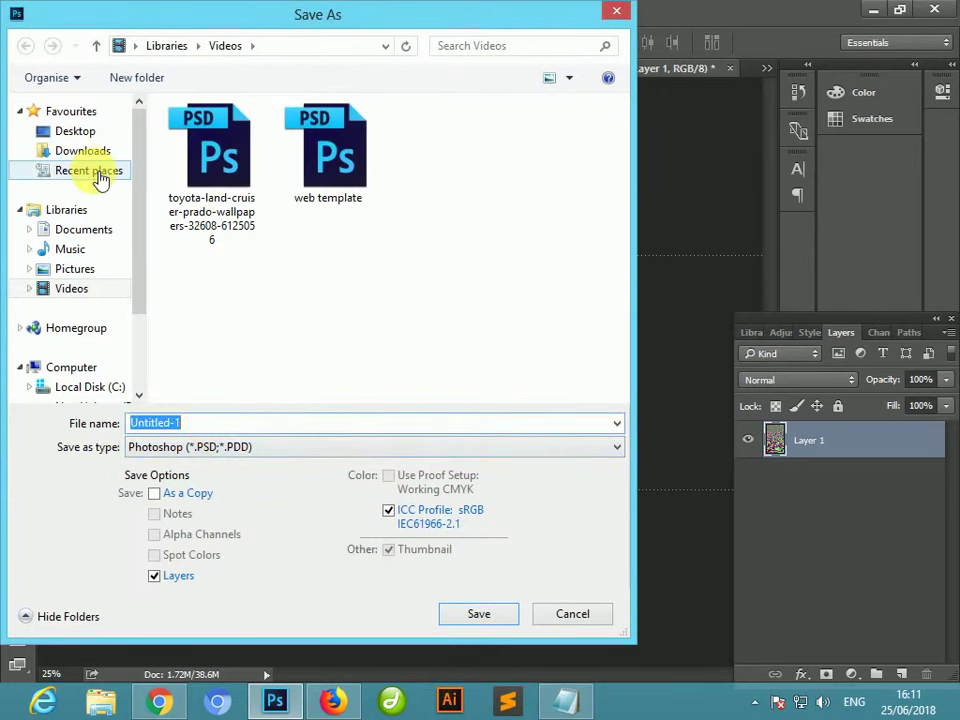
left_click(97, 150)
double_click(240, 424)
type("wa")
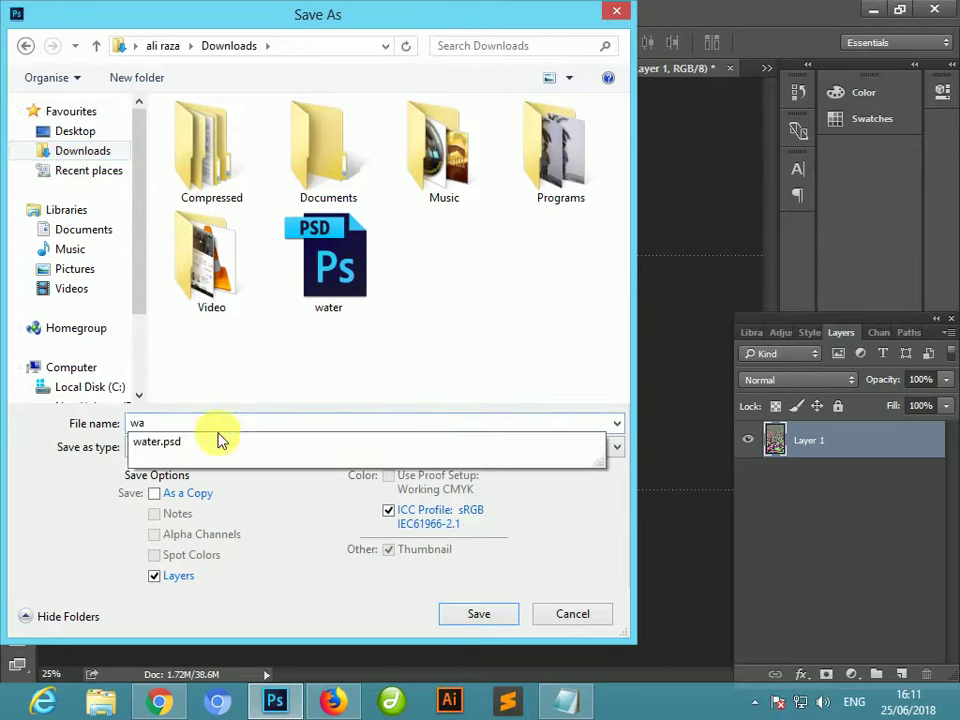
type("ter4")
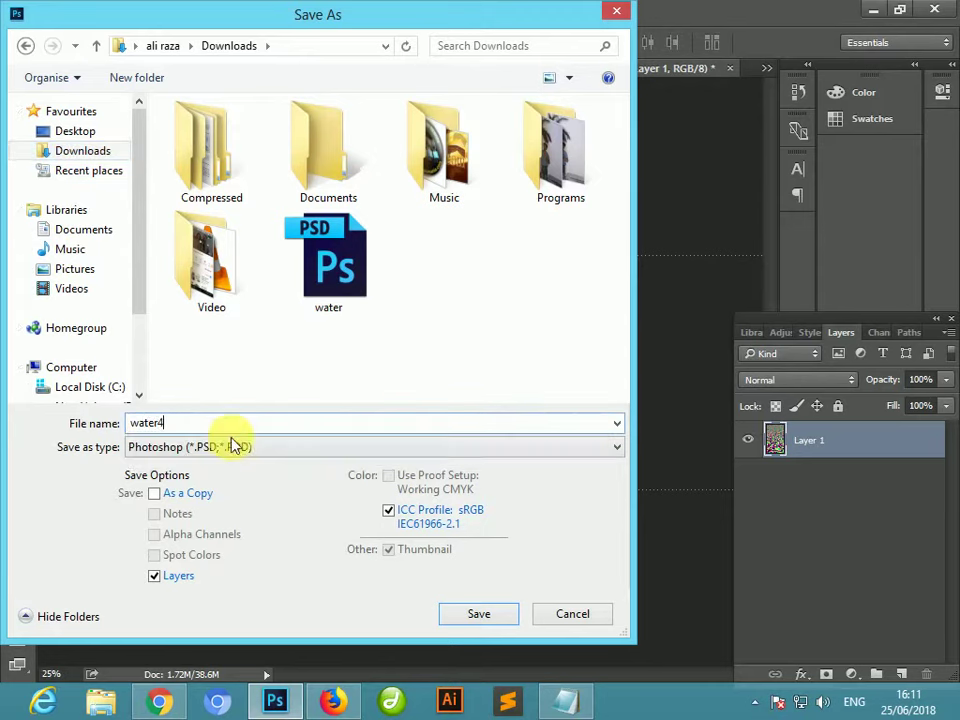
left_click(481, 614)
left_click(692, 210)
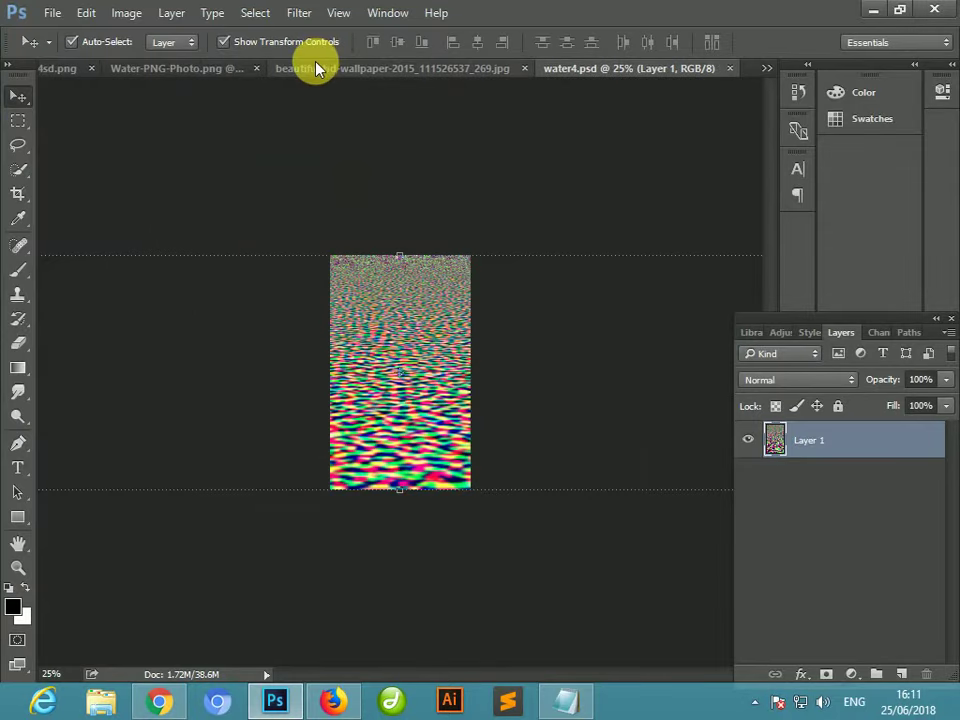
- In the beach wallpaper document, duplicate Layer 3 and move the copy up over the skyline
left_click(333, 68)
left_click(443, 437)
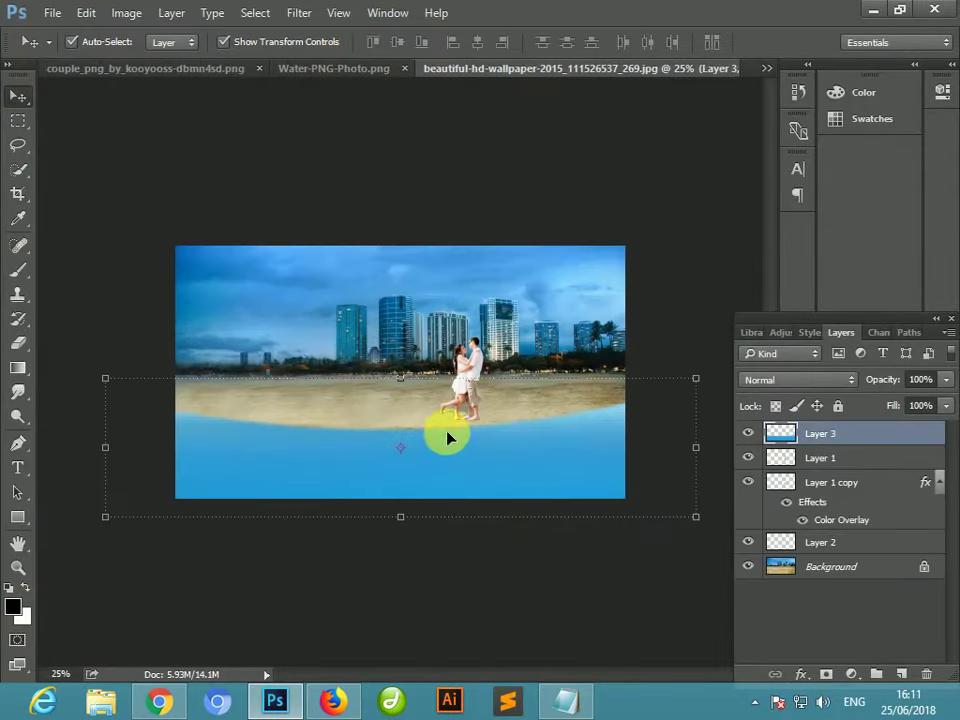
key("ctrl+plus")
key("ctrl+minus")
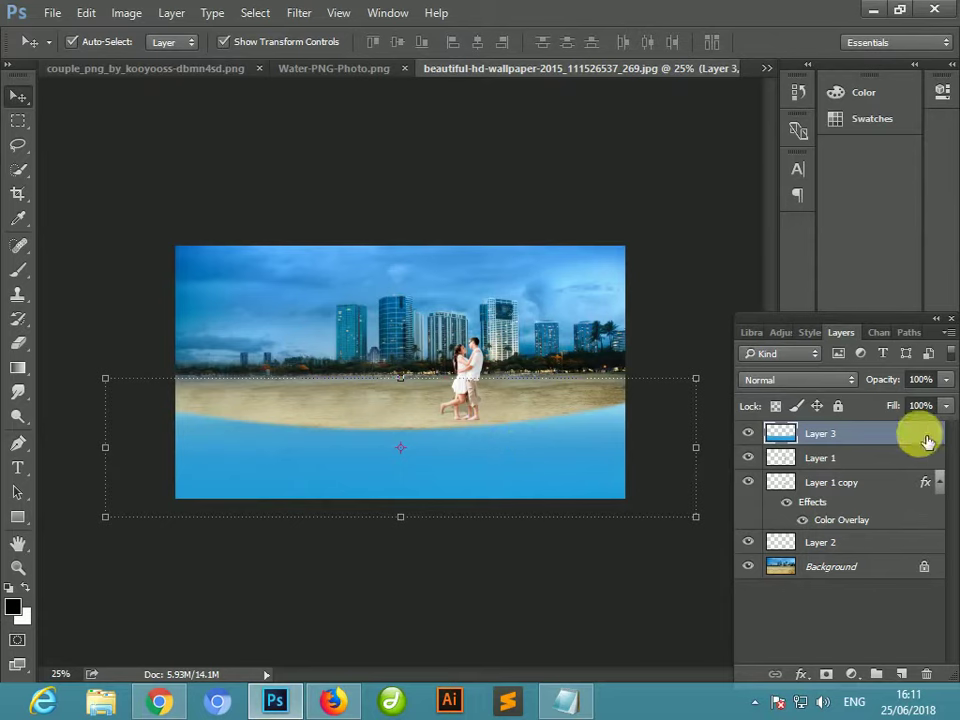
left_click_drag(921, 436, 901, 674)
left_click_drag(614, 468, 550, 345)
- Turn the Layer 3 copy upside down with two 90° counter-clockwise rotations
right_click(497, 320)
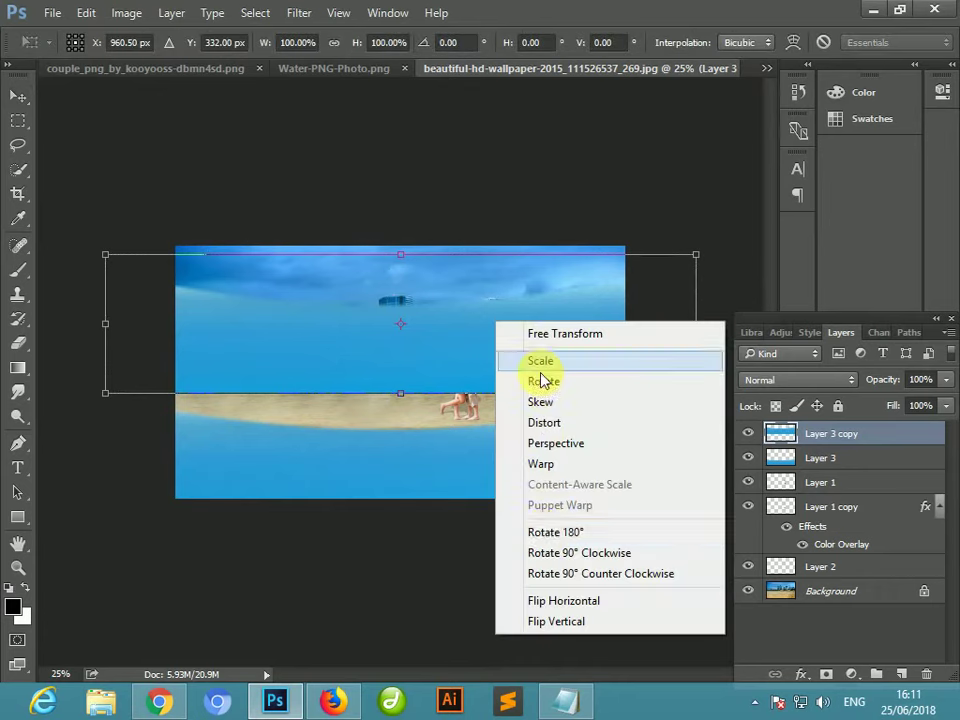
left_click(545, 573)
right_click(443, 349)
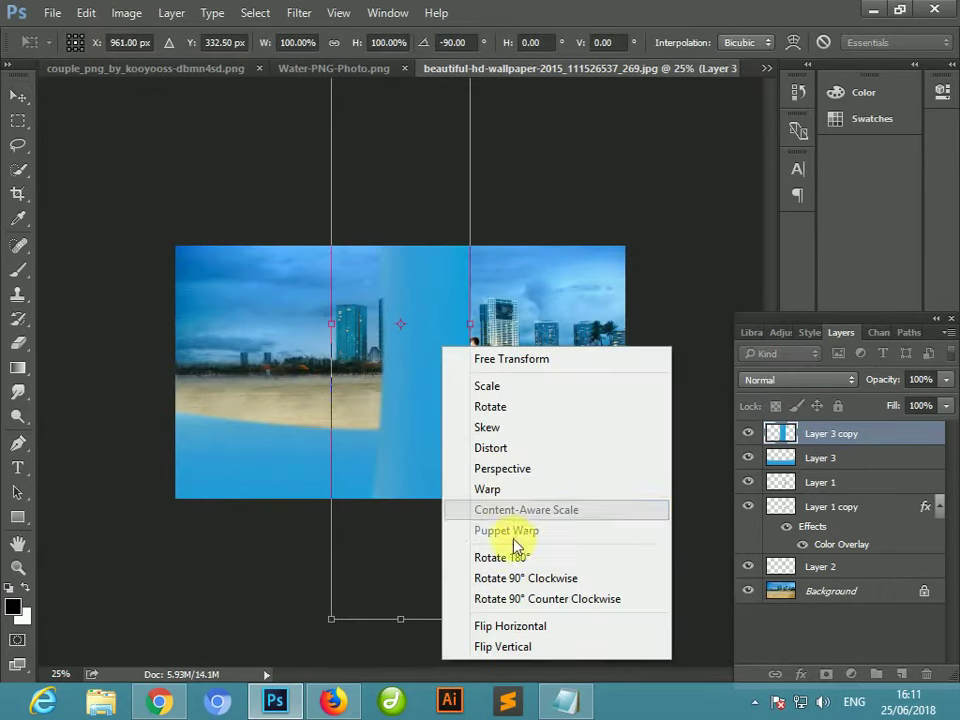
left_click(516, 600)
- Stretch the inverted copy taller, position it from the image's top edge down over the beach, and apply the transform
left_click_drag(470, 311, 466, 350)
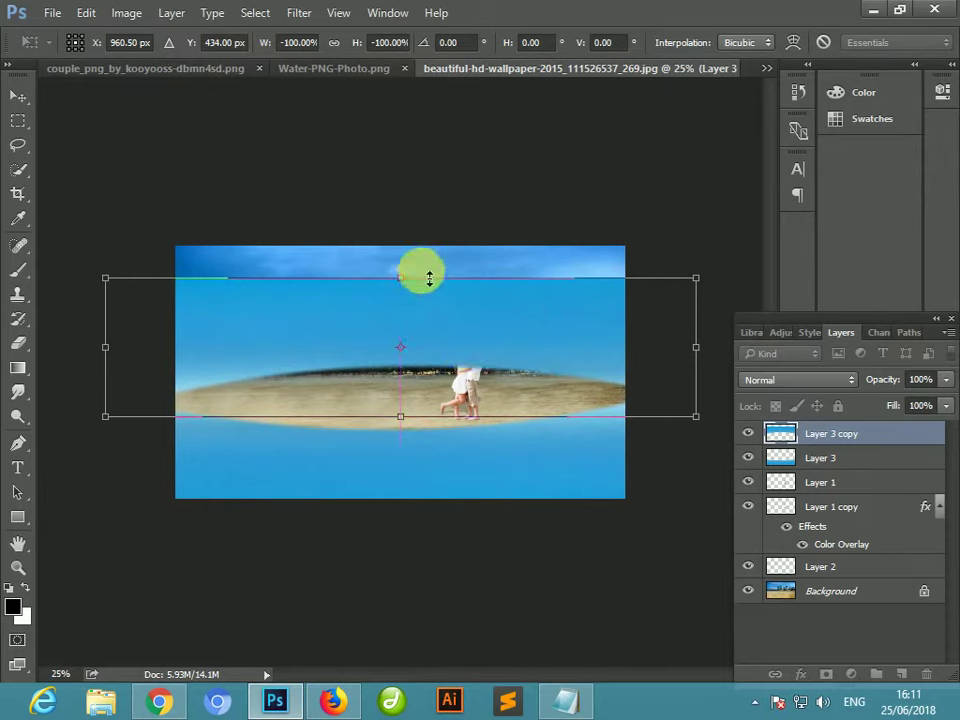
left_click_drag(431, 277, 433, 236)
left_click_drag(463, 328, 465, 343)
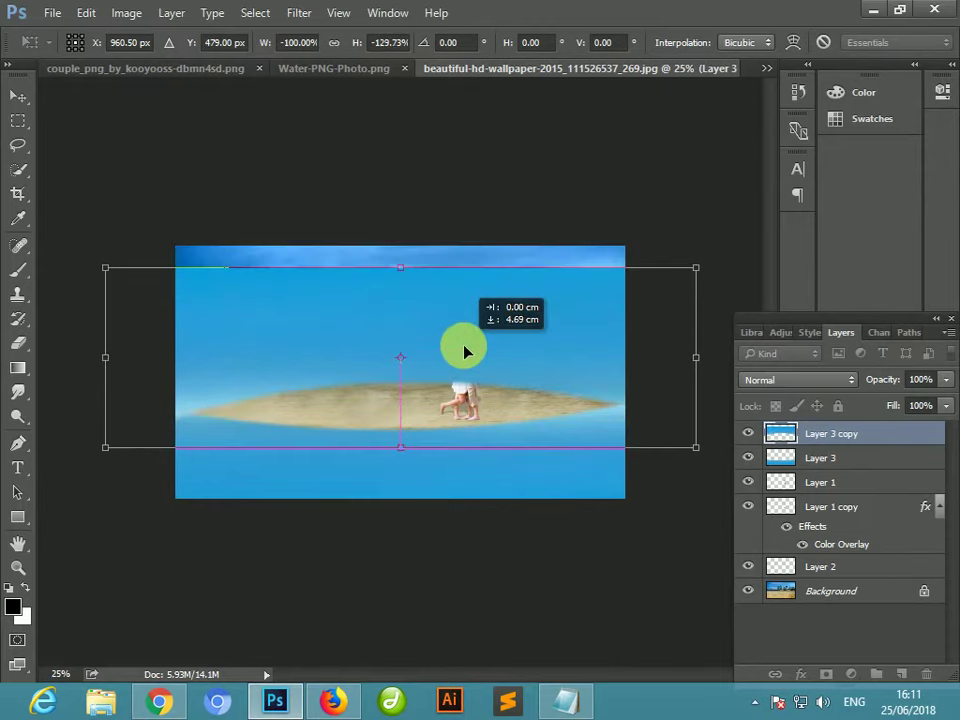
left_click_drag(407, 270, 412, 222)
left_click_drag(446, 317, 450, 332)
double_click(450, 332)
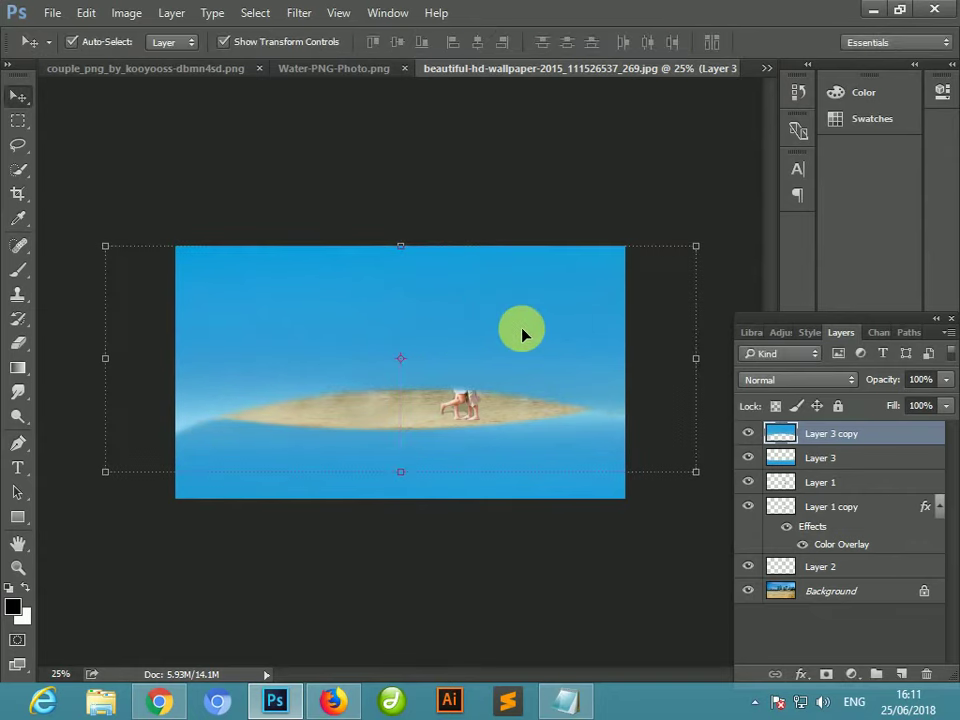
- Switch to Notepad, replace the note's text with "ctrl+ clic", and minimize the window
left_click(565, 700)
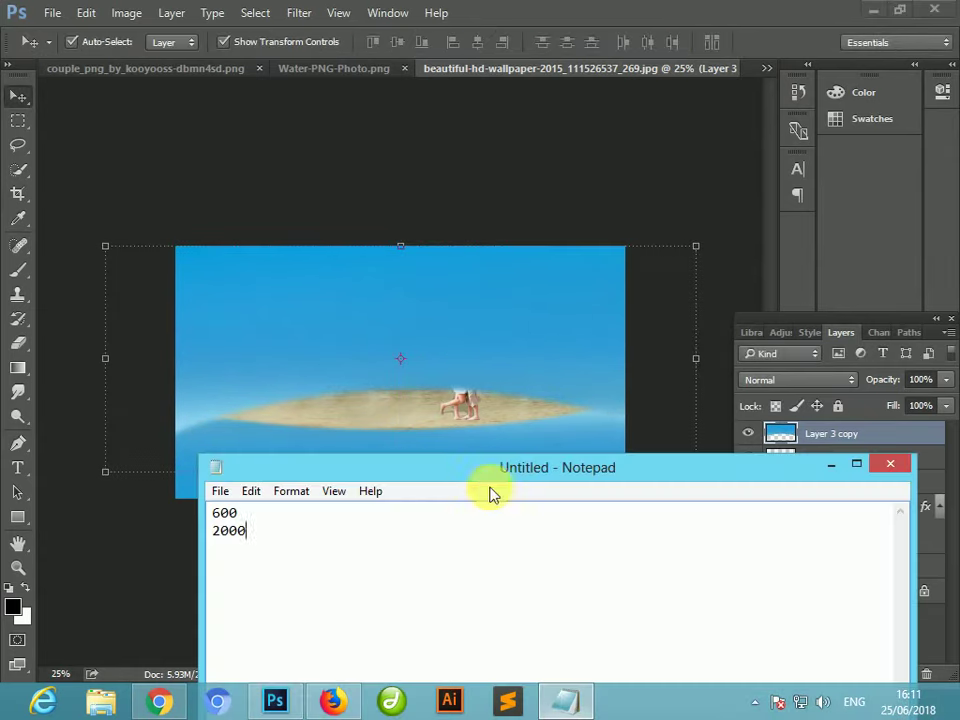
key("shift+Up")
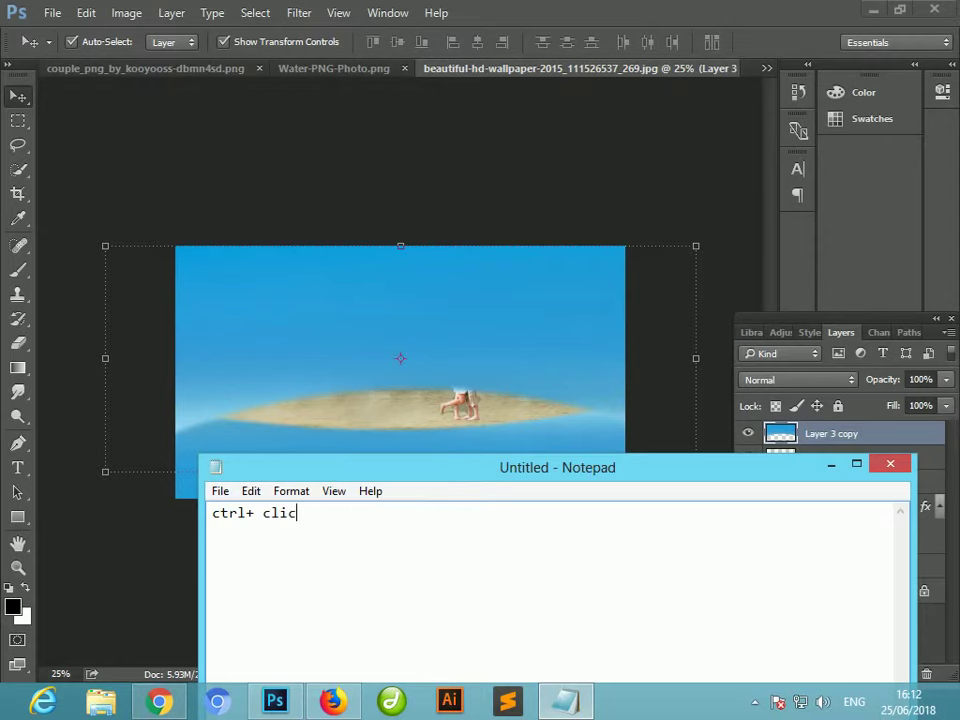
left_click(828, 468)
- Load the outline of Layer 3 copy as a selection, and copy that area of the Background onto a new layer
left_click(785, 436, "ctrl")
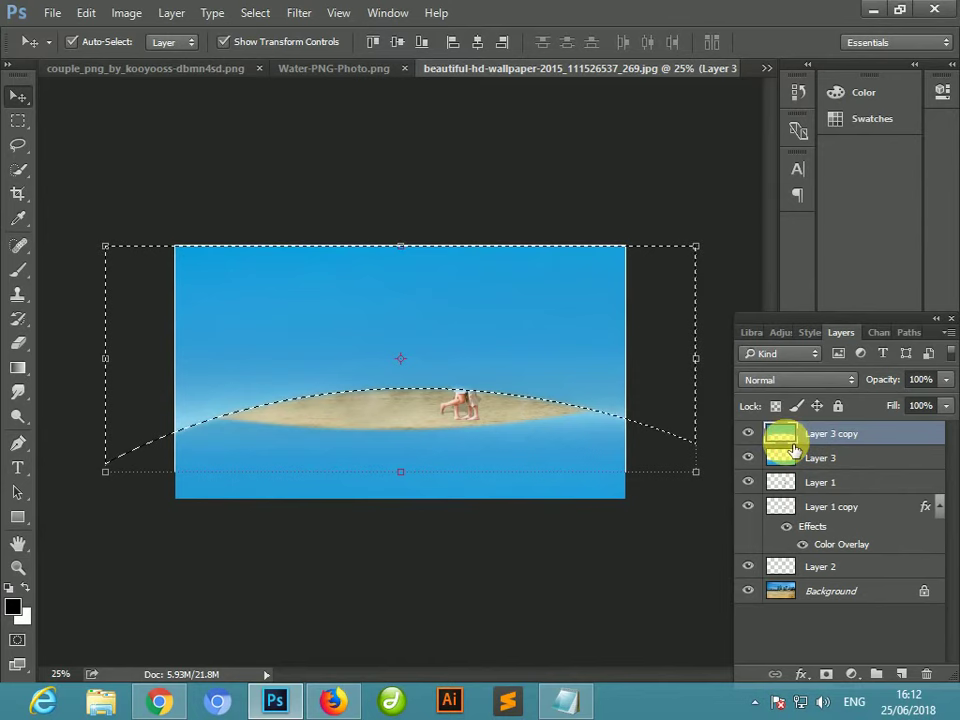
left_click(848, 598)
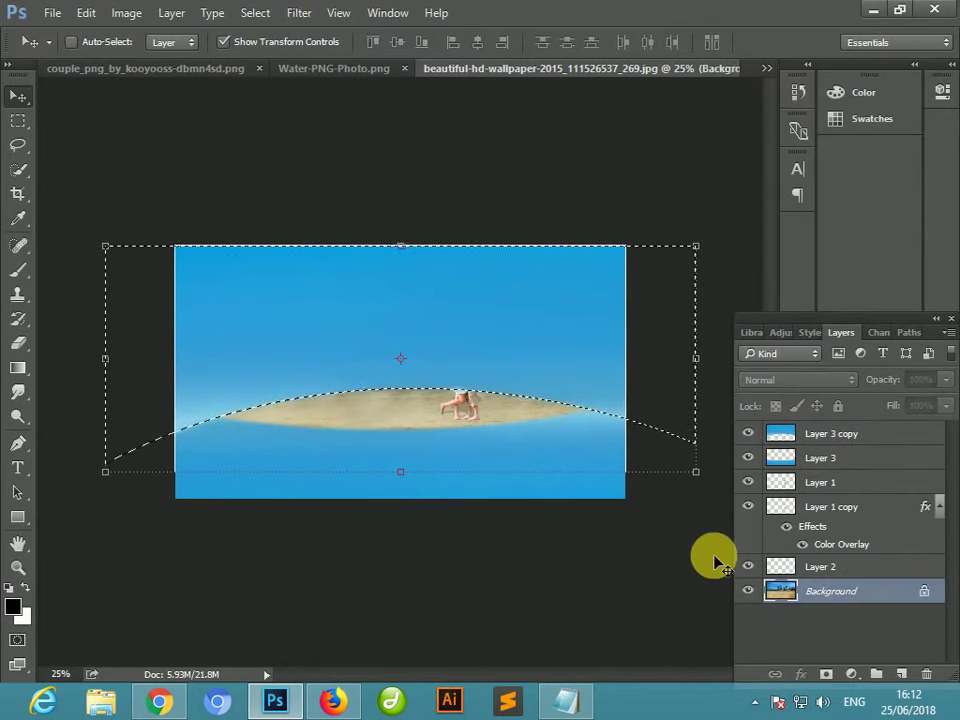
left_click(124, 18)
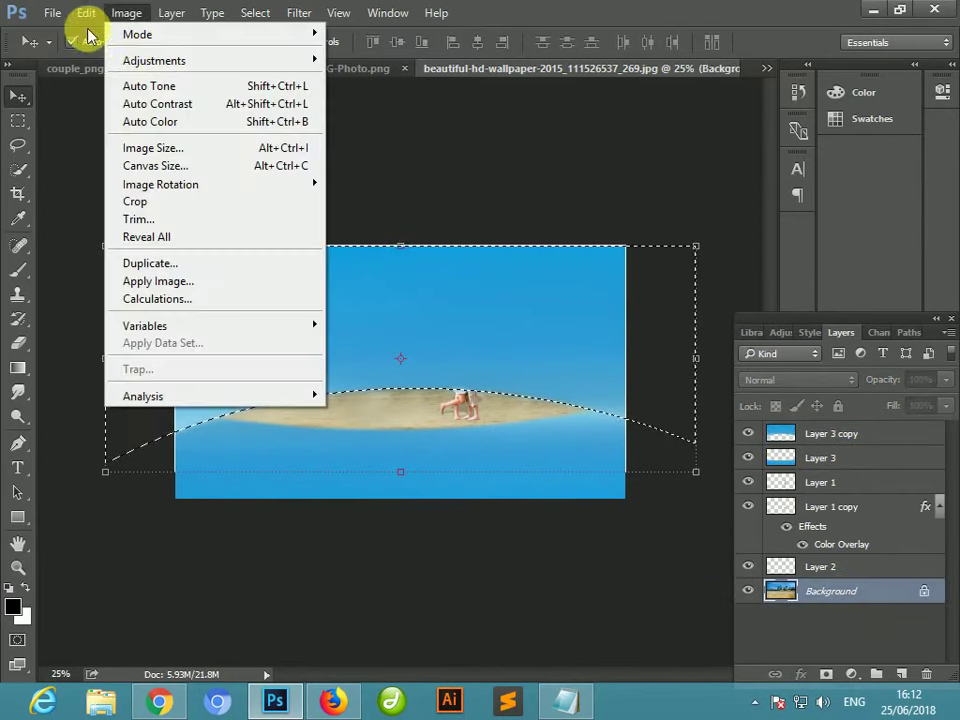
mouse_move(80, 20)
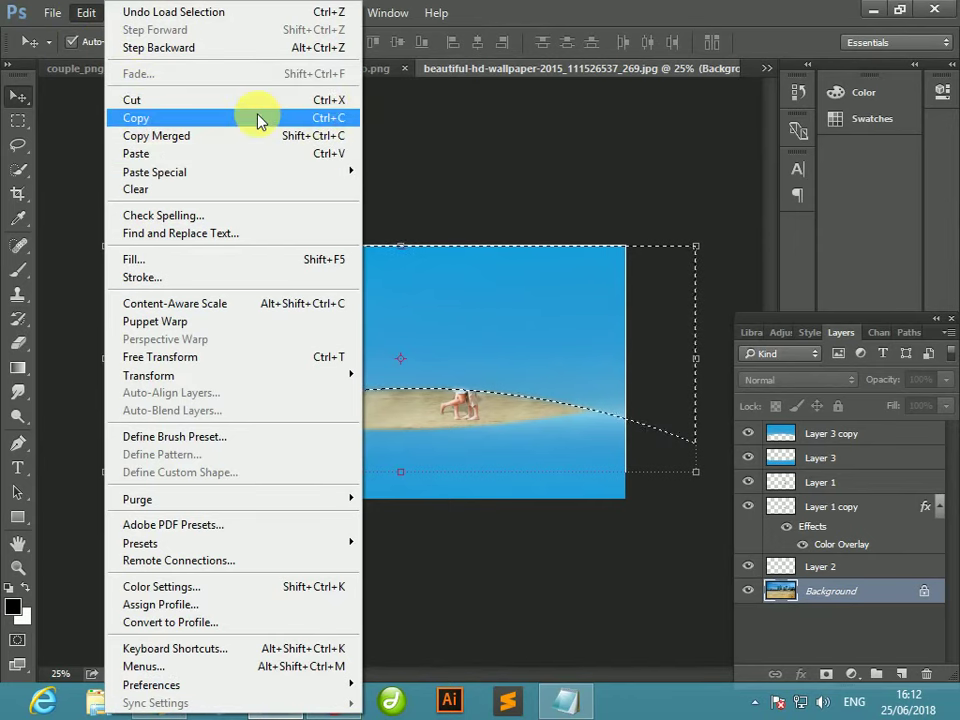
left_click(320, 118)
left_click(126, 12)
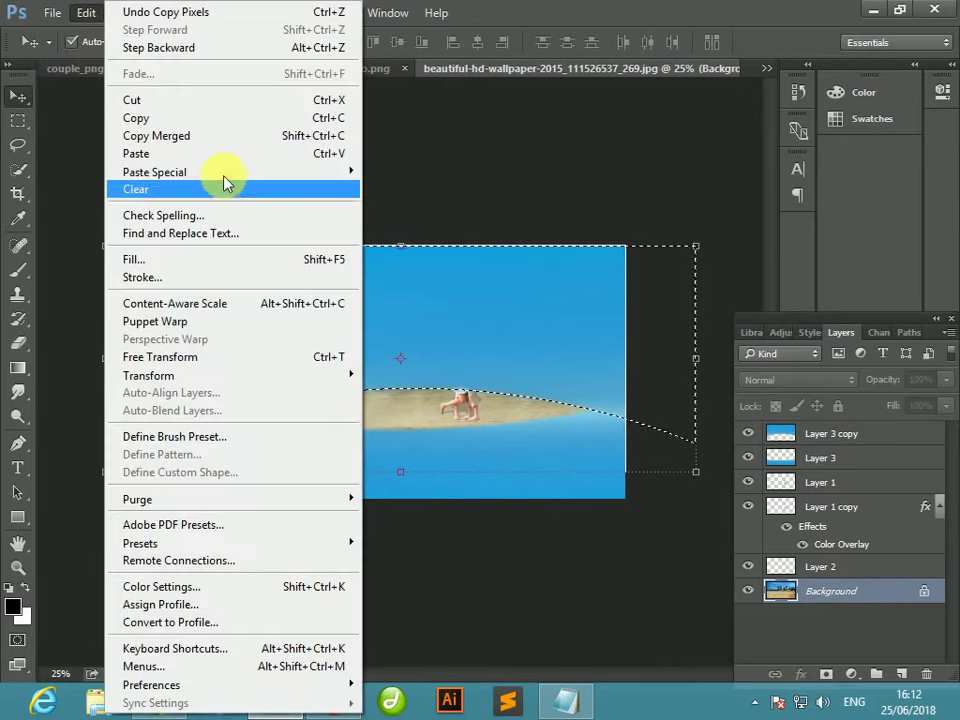
left_click(225, 154)
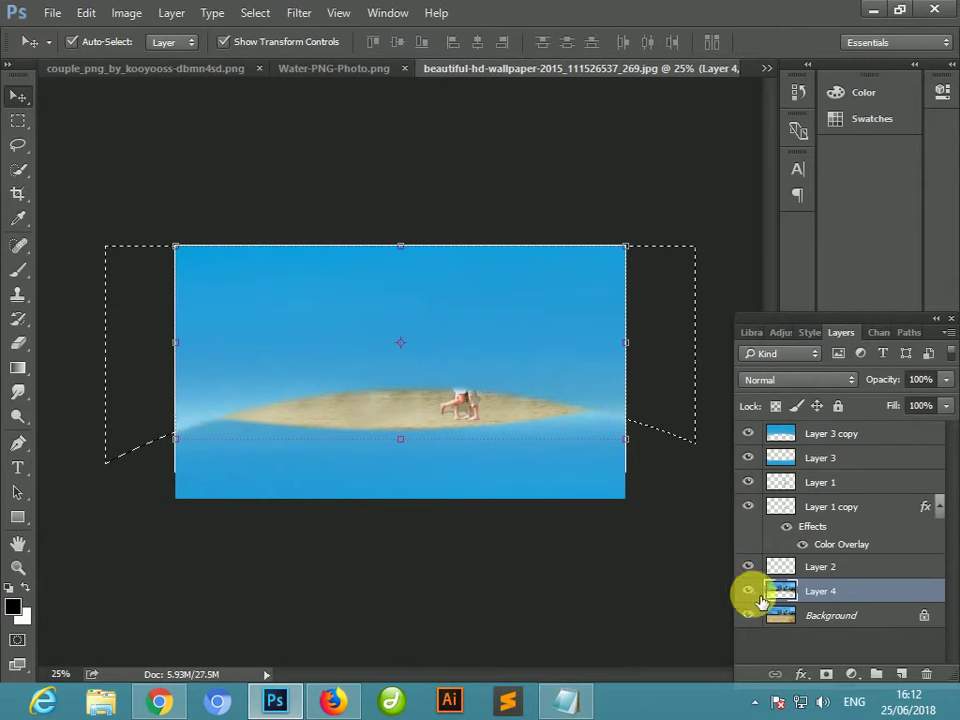
- Hide Layer 3 copy, deselect, and turn Layer 4 upside down with two 90° counter-clockwise rotations
left_click(750, 435)
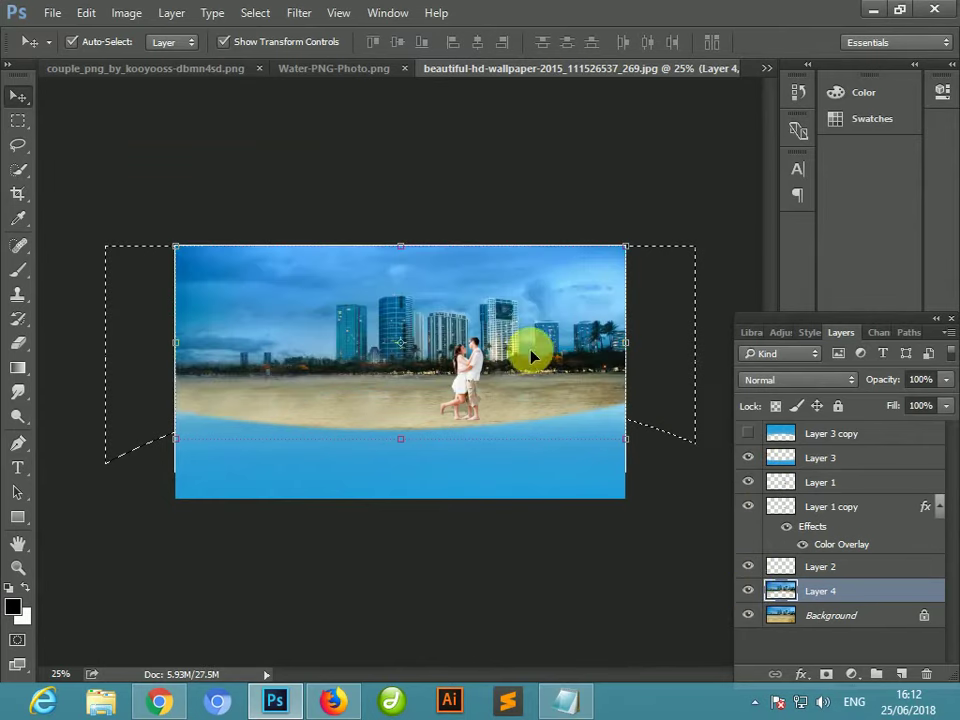
key("ctrl+minus")
key("ctrl+plus")
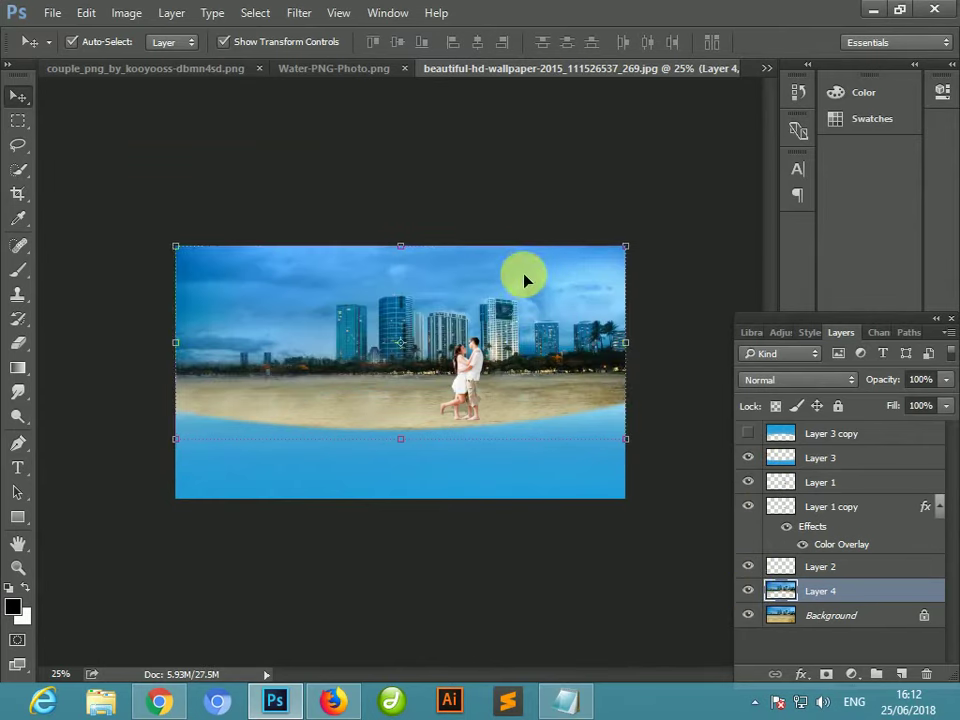
left_click(529, 248)
right_click(515, 316)
left_click(580, 568)
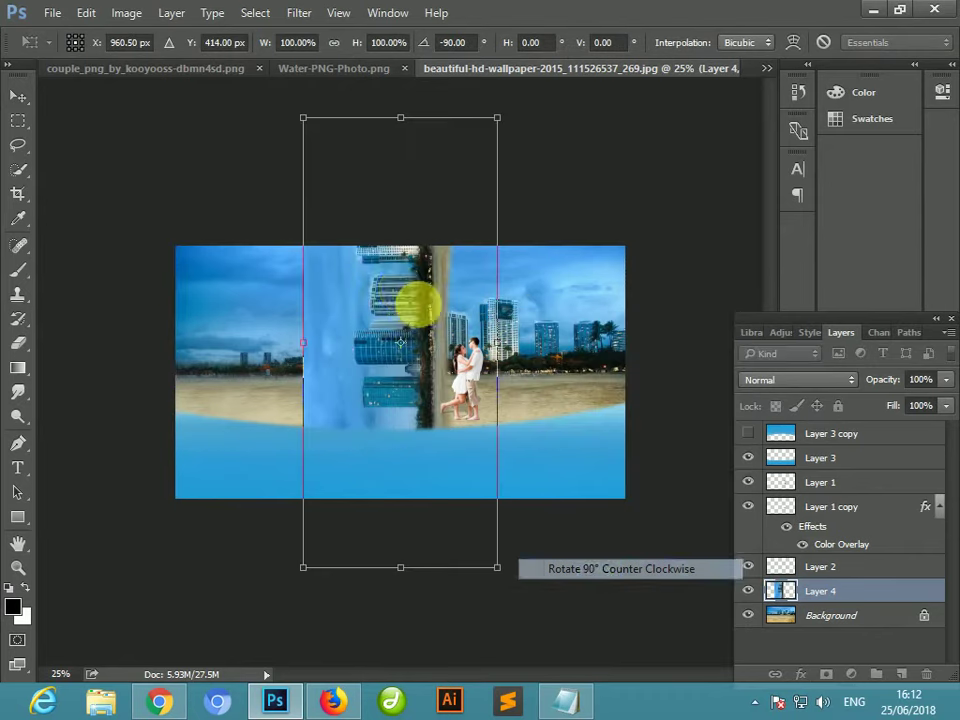
right_click(404, 292)
left_click(488, 523)
- Bring the inverted Layer 4 to the front and position its skyline reflection along the lower edge of the beach
left_click_drag(439, 321, 439, 429)
double_click(437, 424)
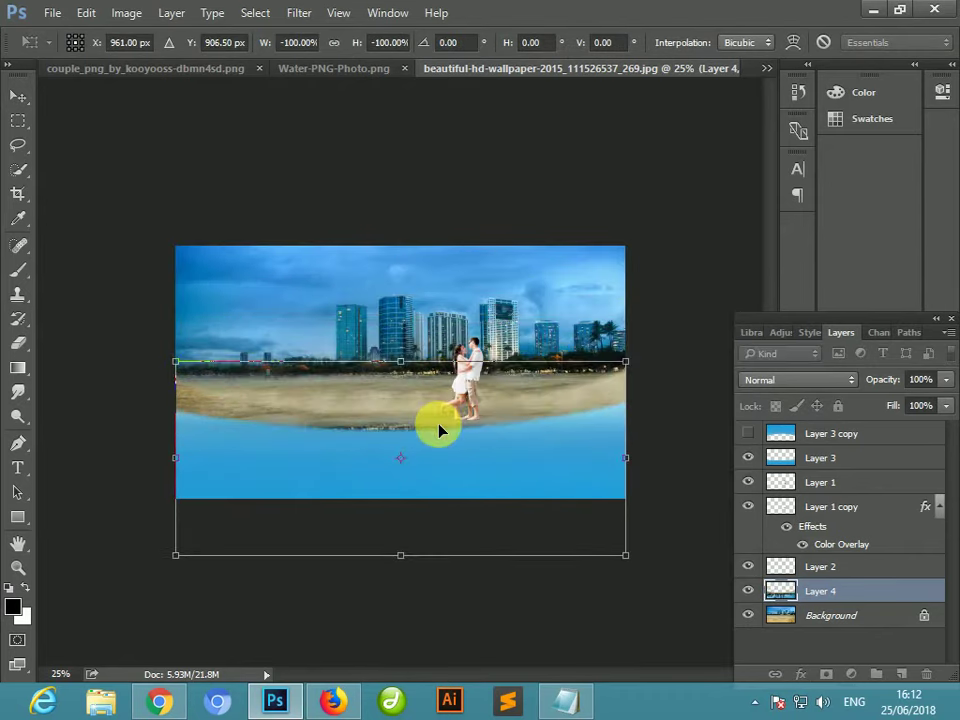
key("ctrl+shift+bracketright")
left_click_drag(443, 435, 488, 452)
mouse_move(643, 376)
left_mouse_down()
mouse_move(621, 392)
mouse_move(636, 380)
left_mouse_up()
key("ctrl+z")
key("Return")
mouse_move(561, 441)
left_mouse_down()
mouse_move(553, 476)
mouse_move(550, 452)
left_mouse_up()
left_click(551, 330)
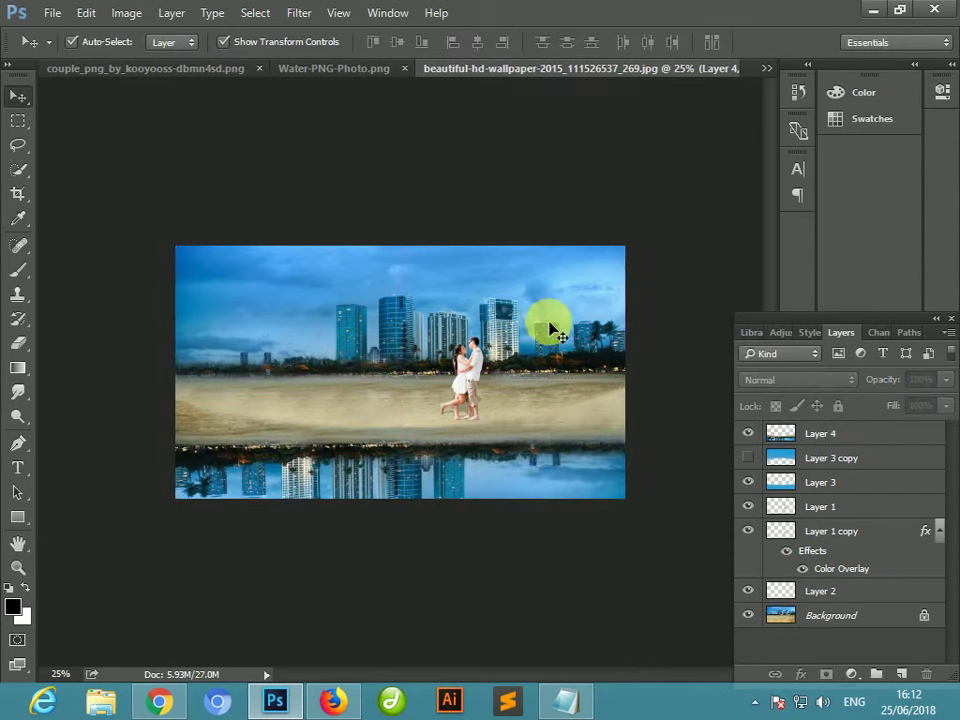
- Convert the locked Background into a regular layer and delete Layer 3 copy
left_click(830, 615)
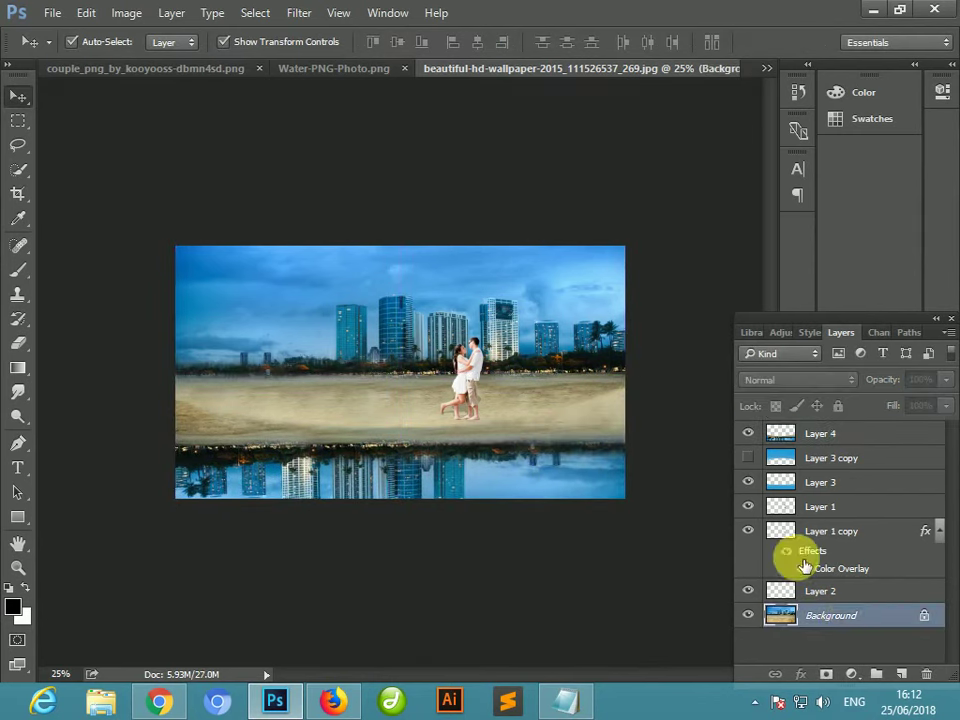
left_click(924, 616)
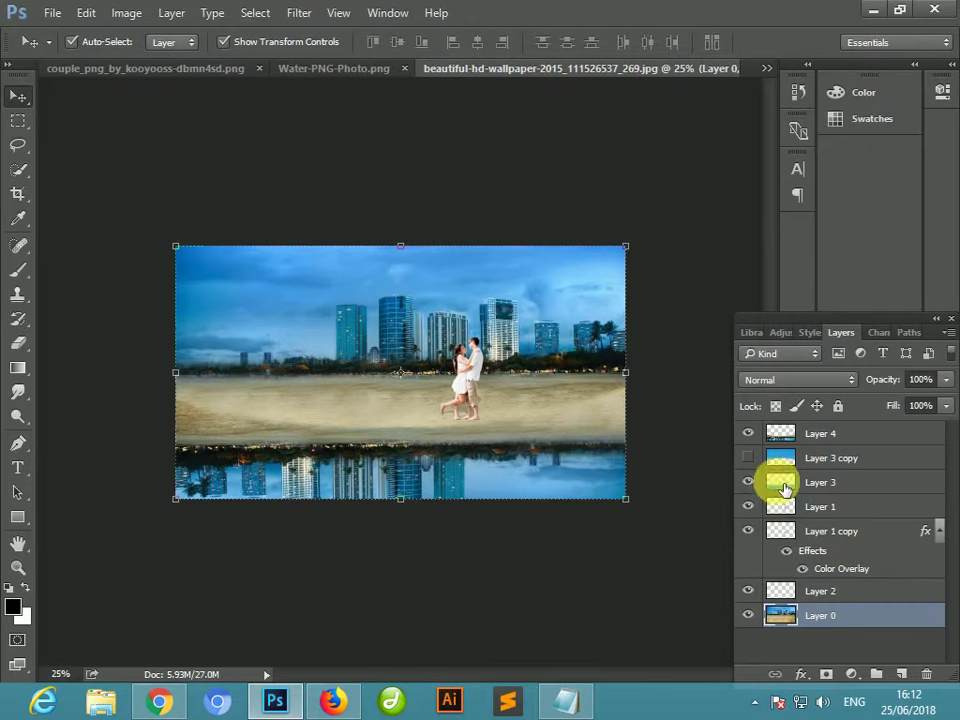
left_click(838, 461)
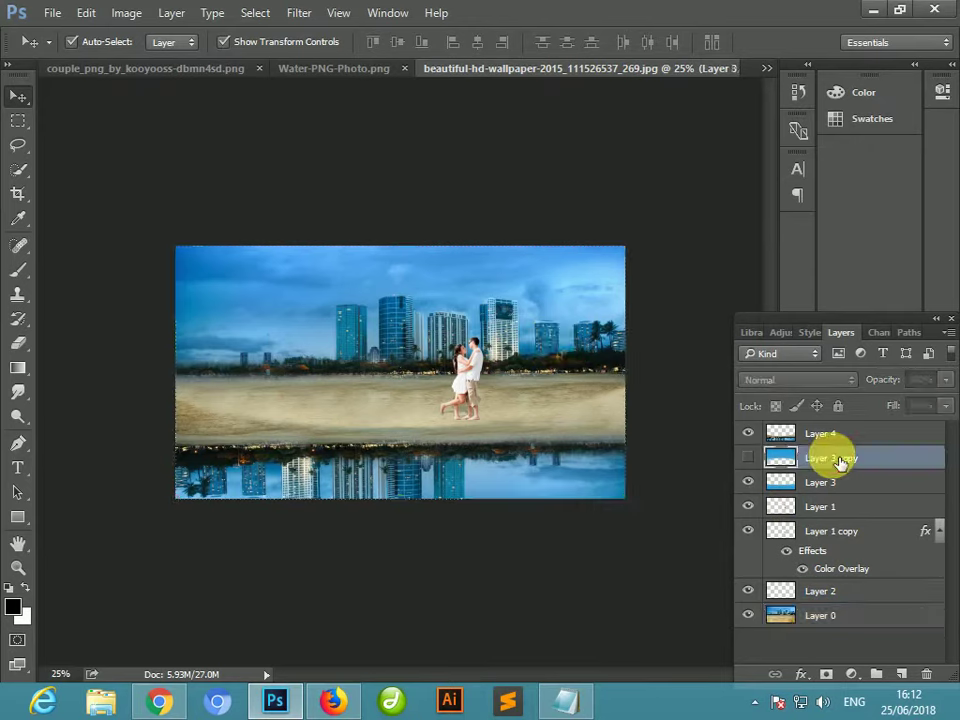
key("Delete")
left_click_drag(500, 326, 514, 306)
key("ctrl+z")
left_click(550, 487)
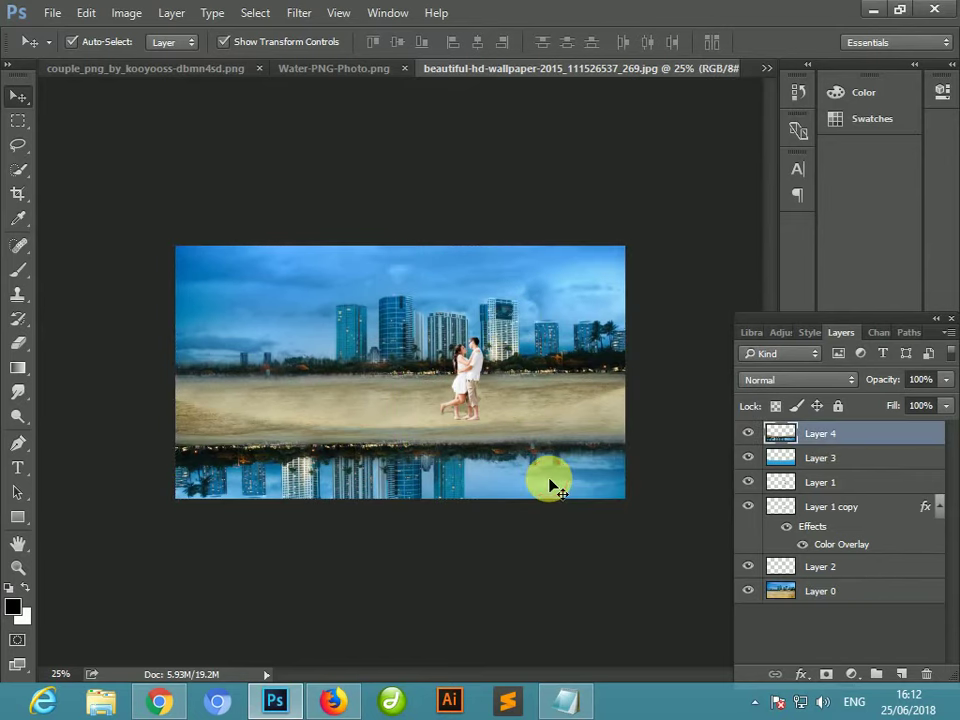
key("ctrl+t")
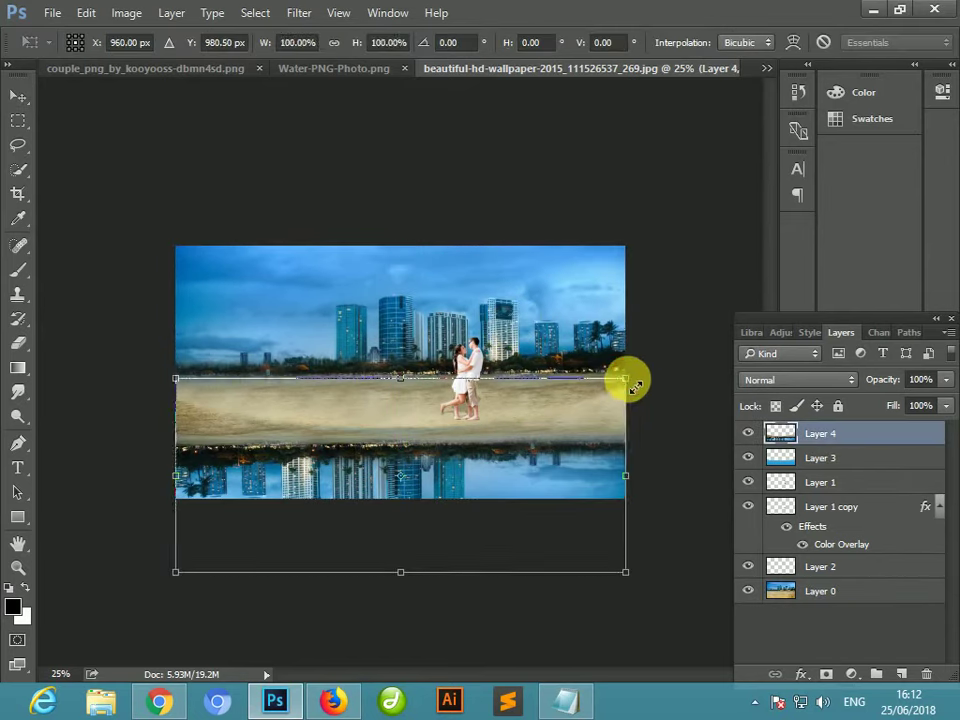
mouse_move(626, 381)
left_mouse_down()
mouse_move(619, 401)
mouse_move(606, 399)
mouse_move(647, 388)
mouse_move(625, 380)
left_mouse_up()
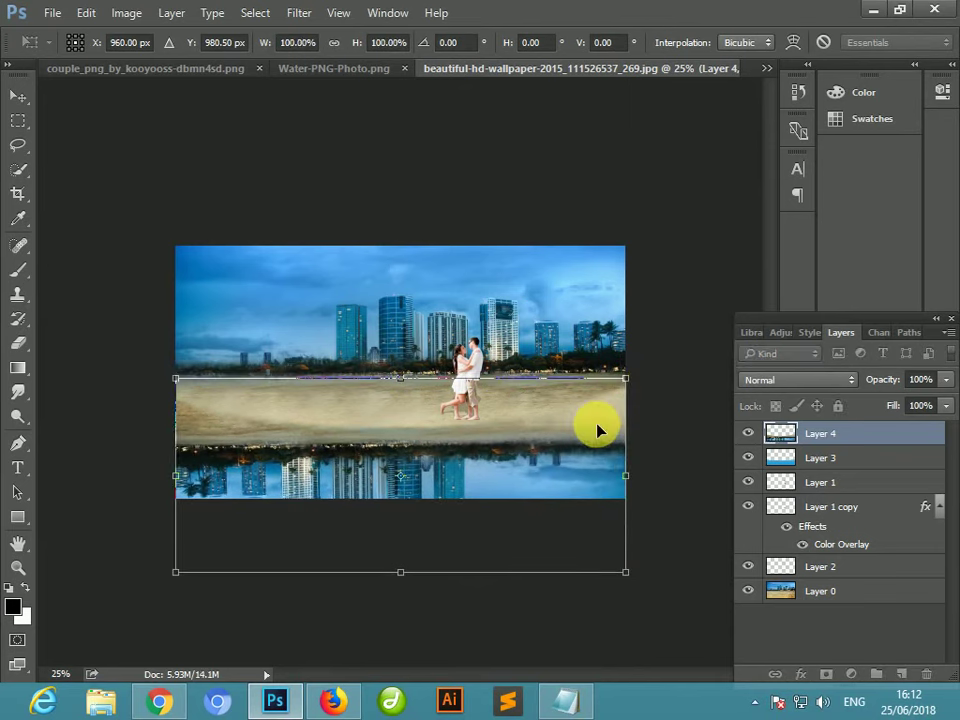
key("Return")
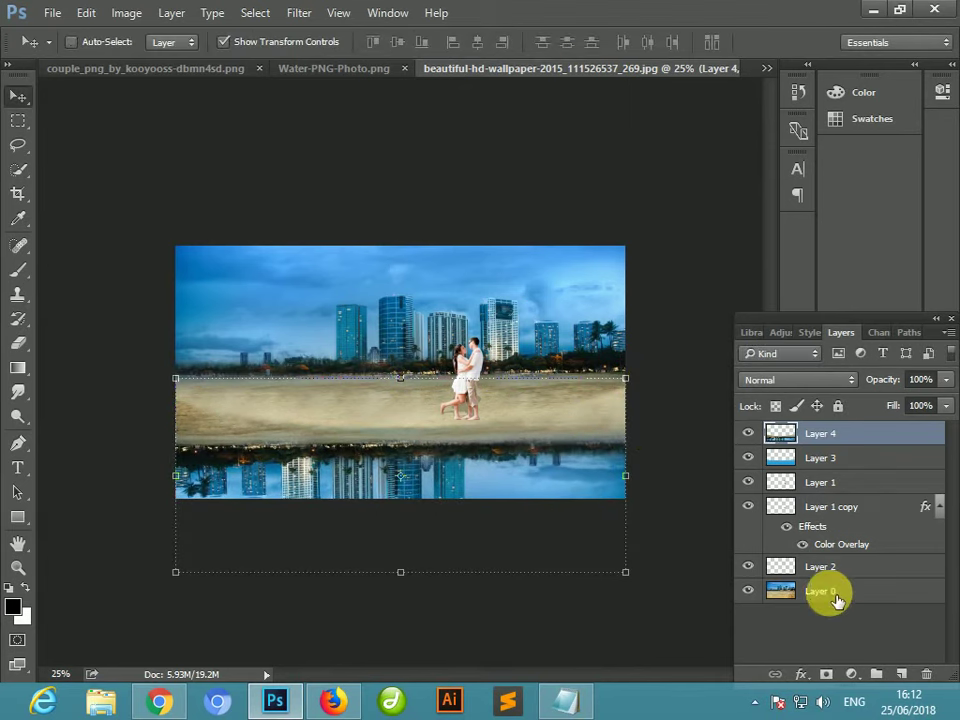
left_click(835, 598, "shift")
key("ctrl+e")
left_click_drag(553, 429, 560, 410)
key("ctrl+alt+z")
key("ctrl+alt+z")
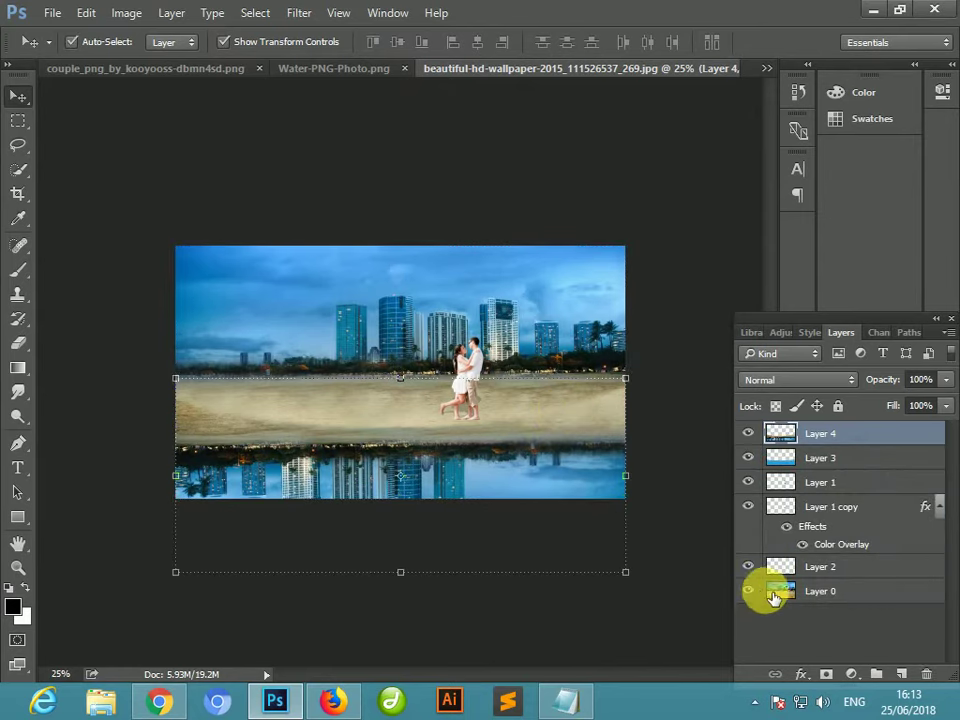
left_click(812, 590, "ctrl")
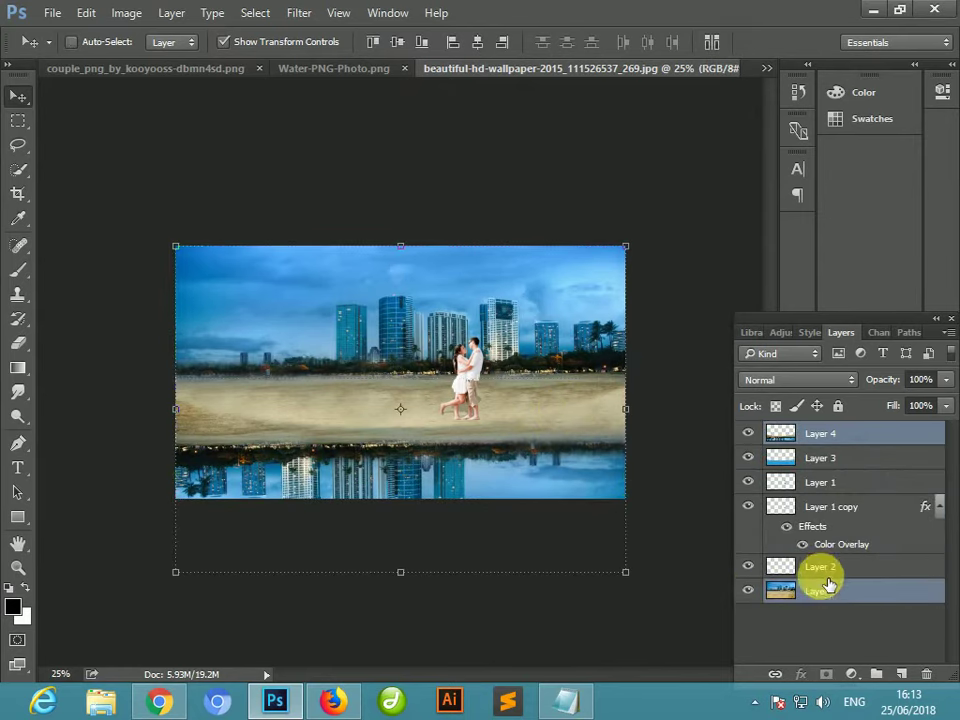
- Create a new empty layer and send it to the bottom of the layer stack, below Layer 0
left_click(902, 675)
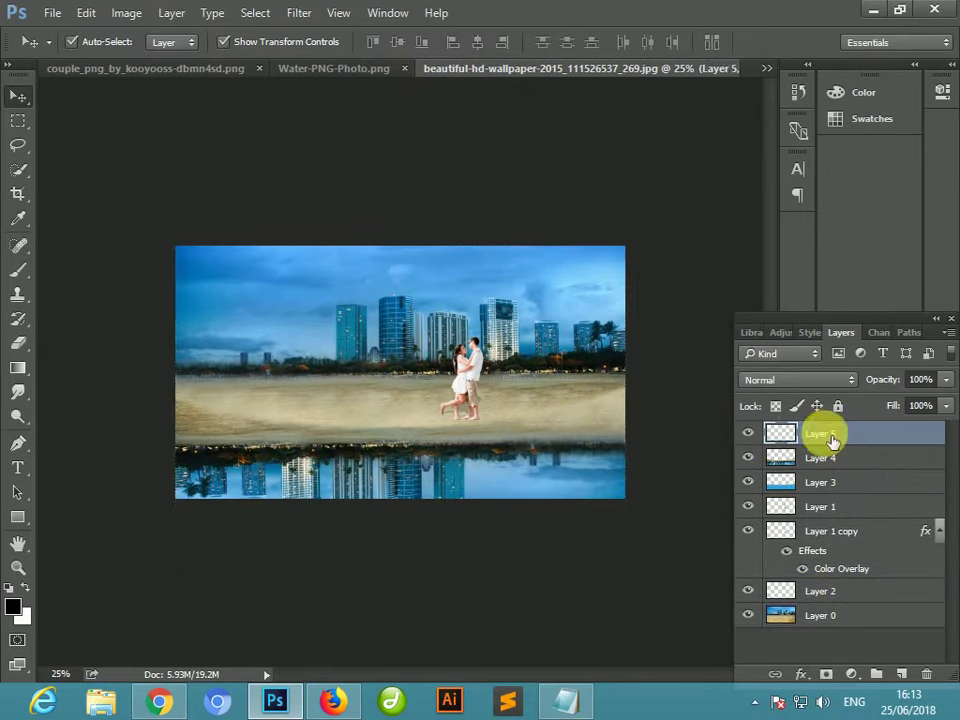
key("ctrl+bracketleft")
key("ctrl+bracketleft")
key("ctrl+bracketleft")
key("ctrl+bracketleft")
key("ctrl+bracketleft")
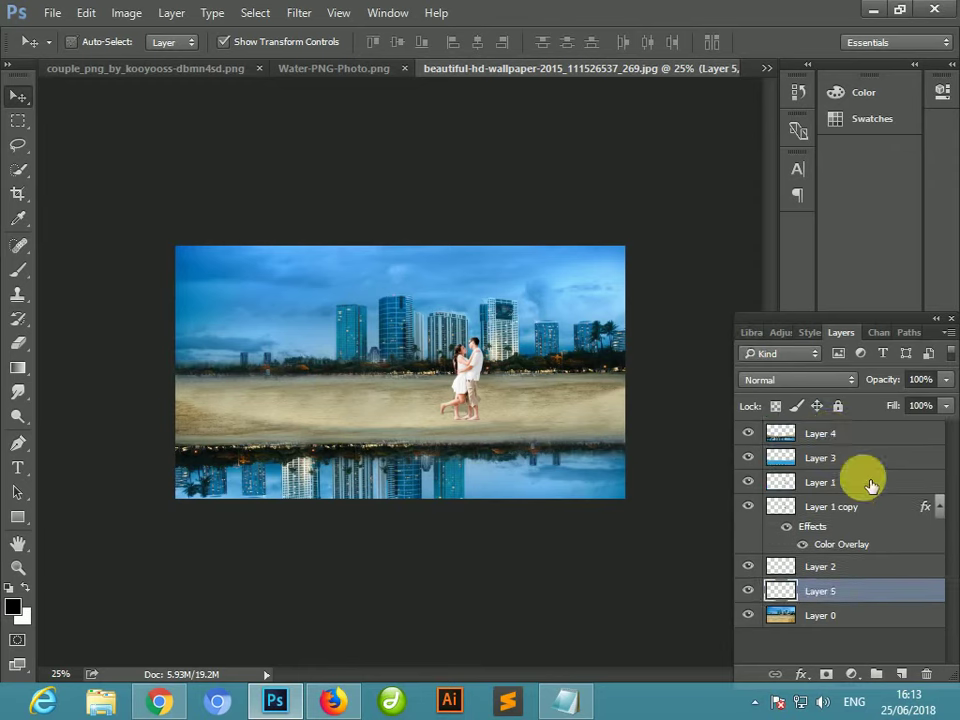
key("ctrl+bracketleft")
- Try scaling all the layers down together to about 93% and moving them up
left_click_drag(822, 592, 843, 433)
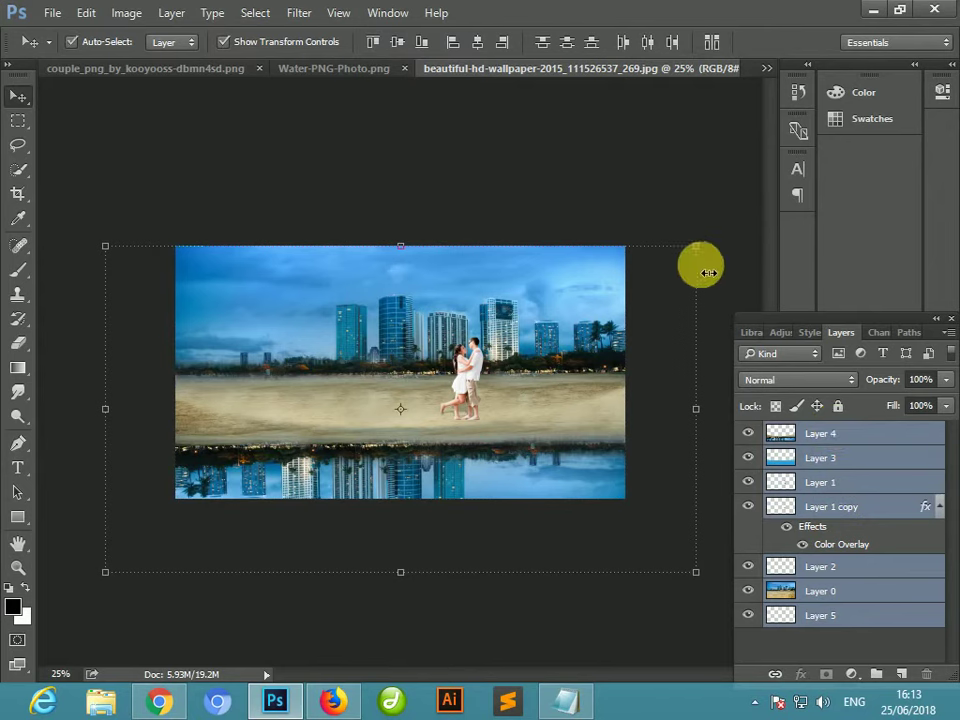
left_click_drag(695, 246, 674, 257)
left_click_drag(552, 366, 555, 329)
left_click(542, 374)
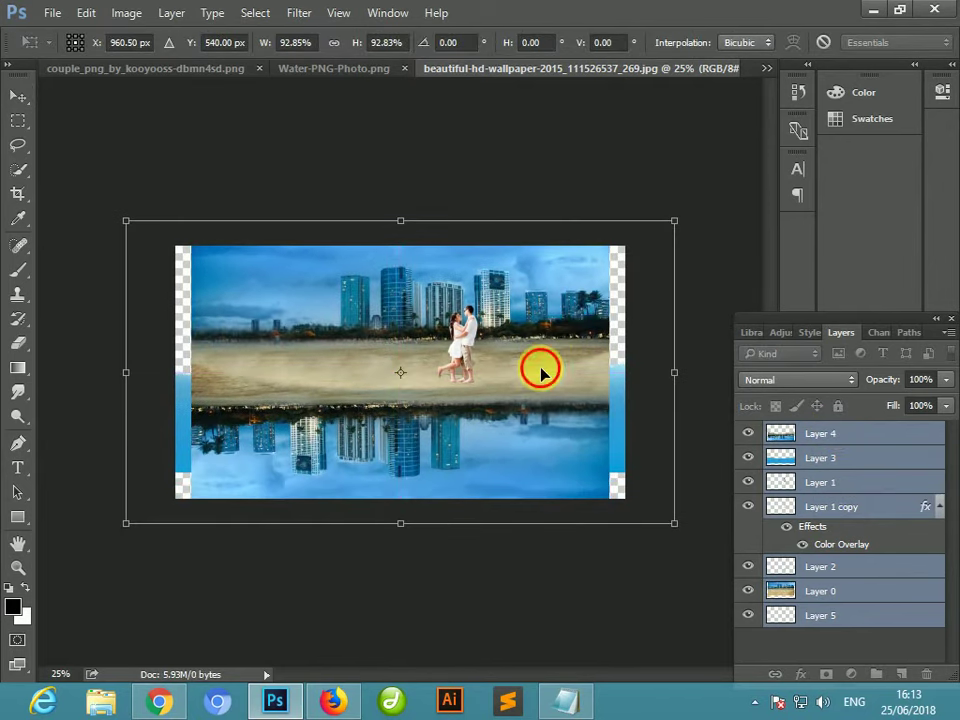
left_click(541, 374)
left_click(684, 624)
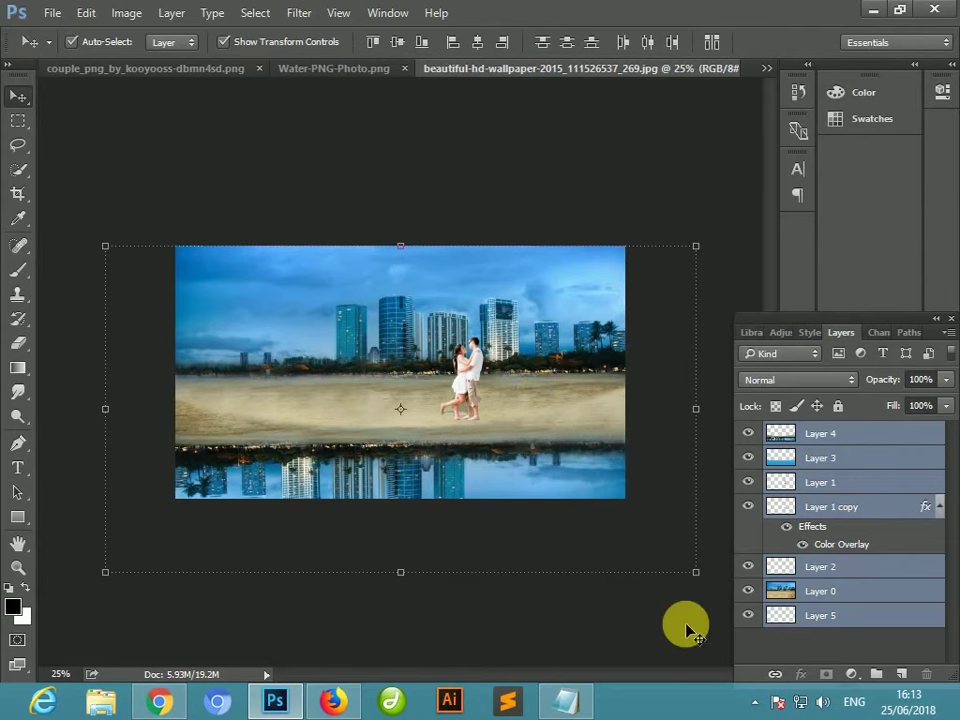
- Delete Layer 4, which holds the inverted skyline reflection
left_click(557, 436)
left_click(606, 206)
key("ctrl+plus")
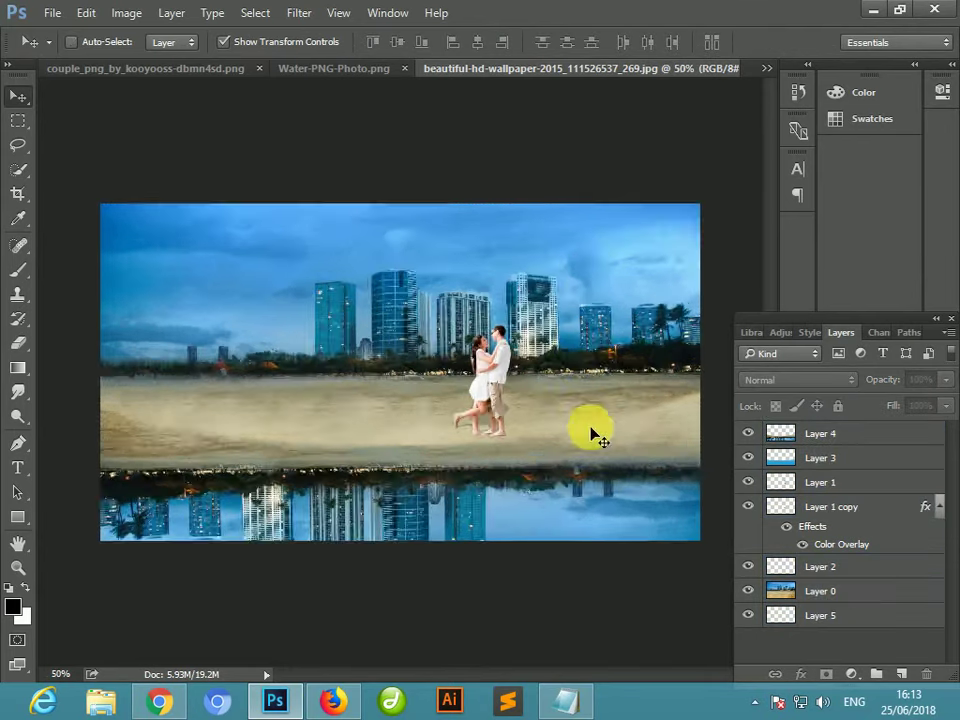
left_click(590, 538)
left_click(583, 326)
left_click(568, 471)
key("Delete")
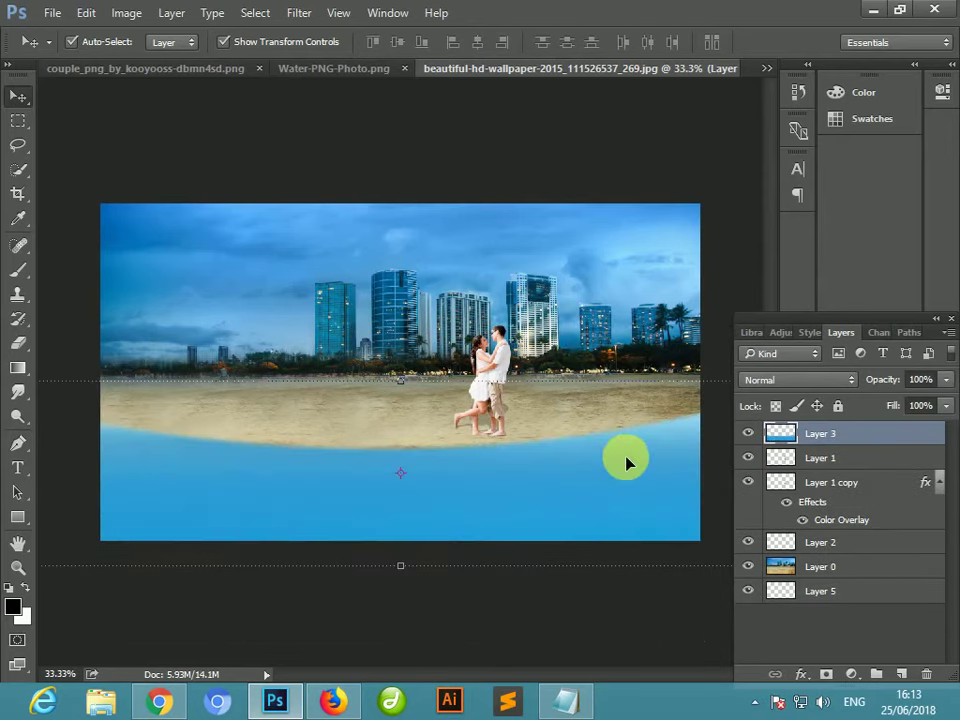
- Merge Layer 1, Layer 1 copy, Layer 2 and Layer 0 into a single layer
left_click(795, 570)
left_click(796, 540)
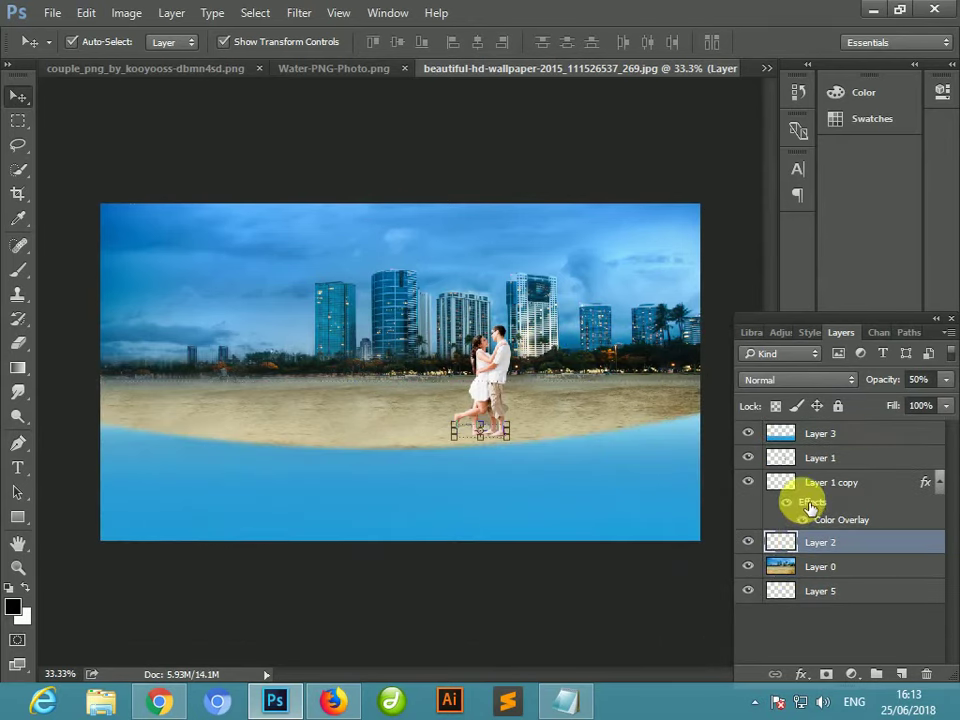
left_click(816, 457)
left_click(820, 545, "shift")
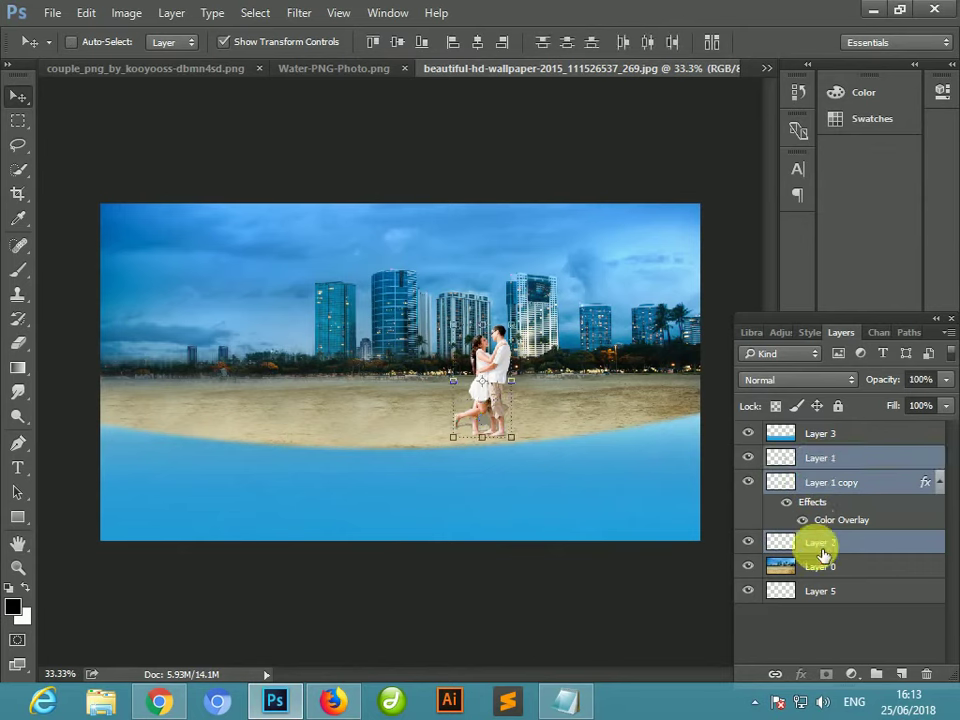
left_click(818, 568, "shift")
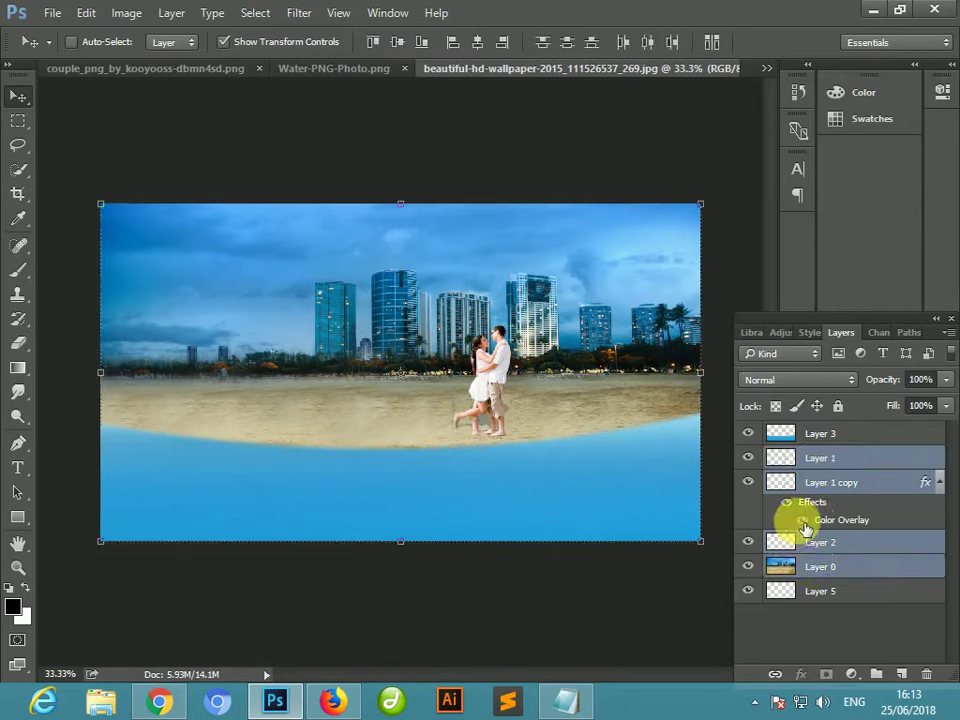
key("ctrl+e")
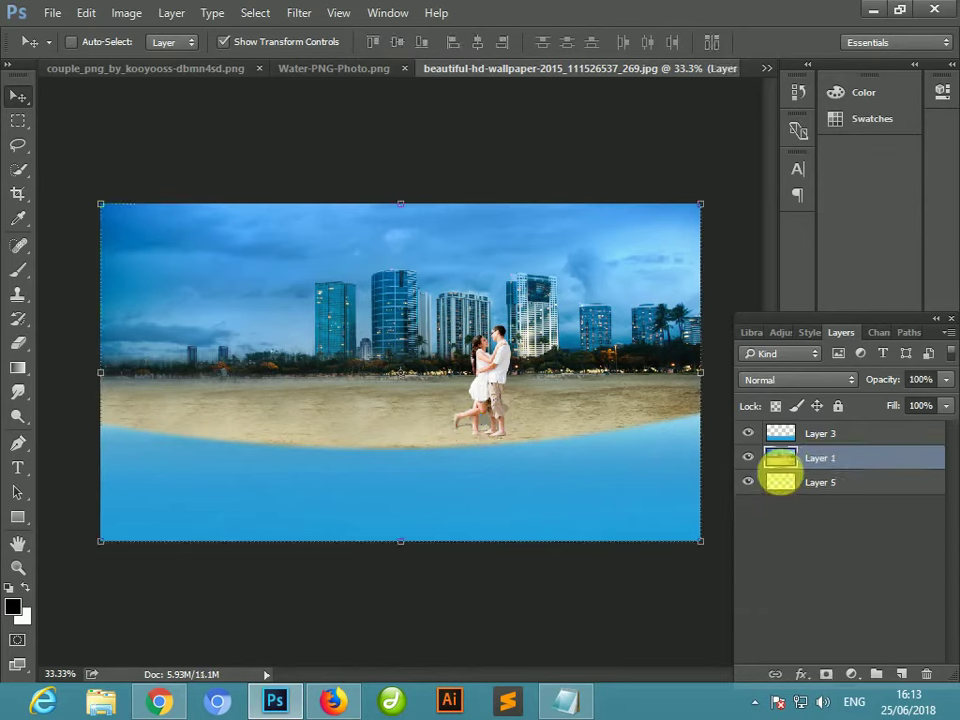
- Duplicate Layer 3 upward over the skyline and turn the copy upside down with two 90° counter-clockwise rotations
left_click(748, 433)
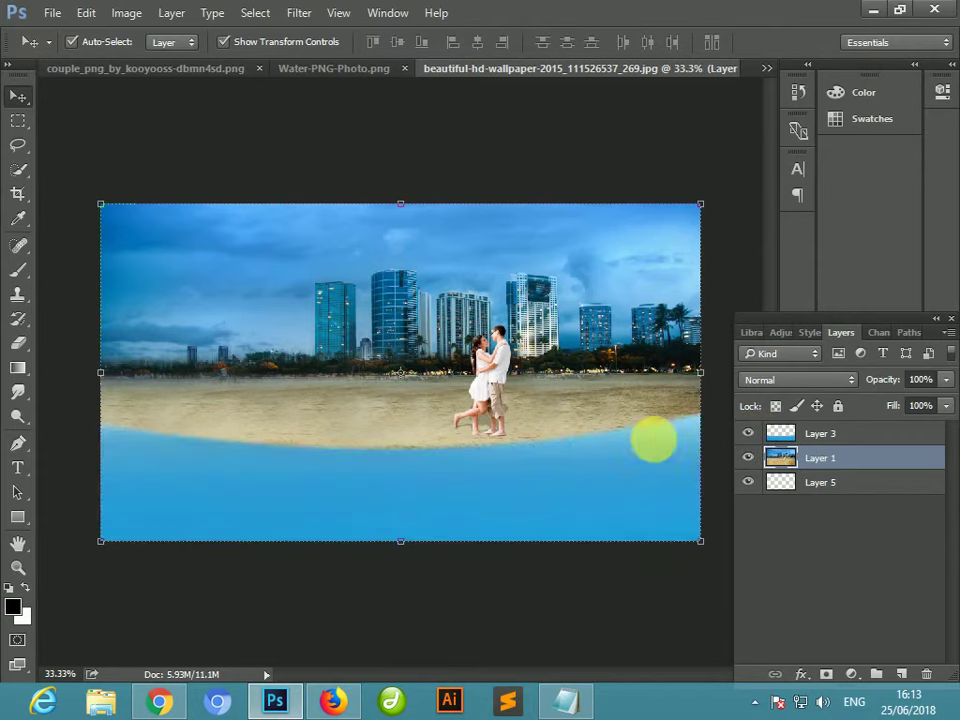
left_click(595, 458)
left_click_drag(595, 462, 604, 316)
key("ctrl+t")
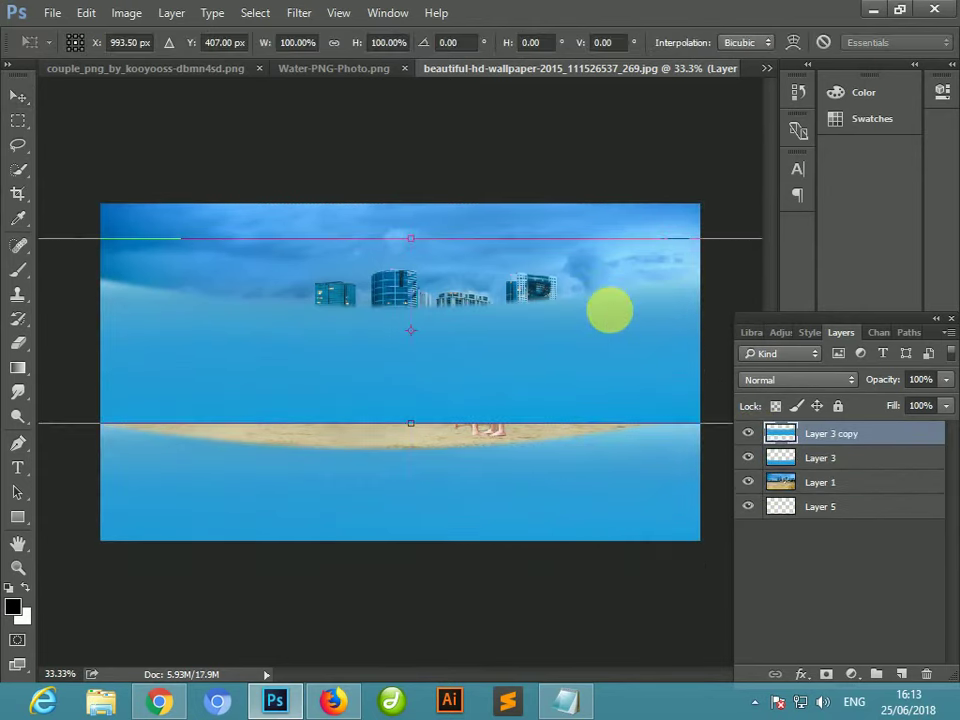
right_click(610, 313)
left_click(666, 562)
right_click(476, 351)
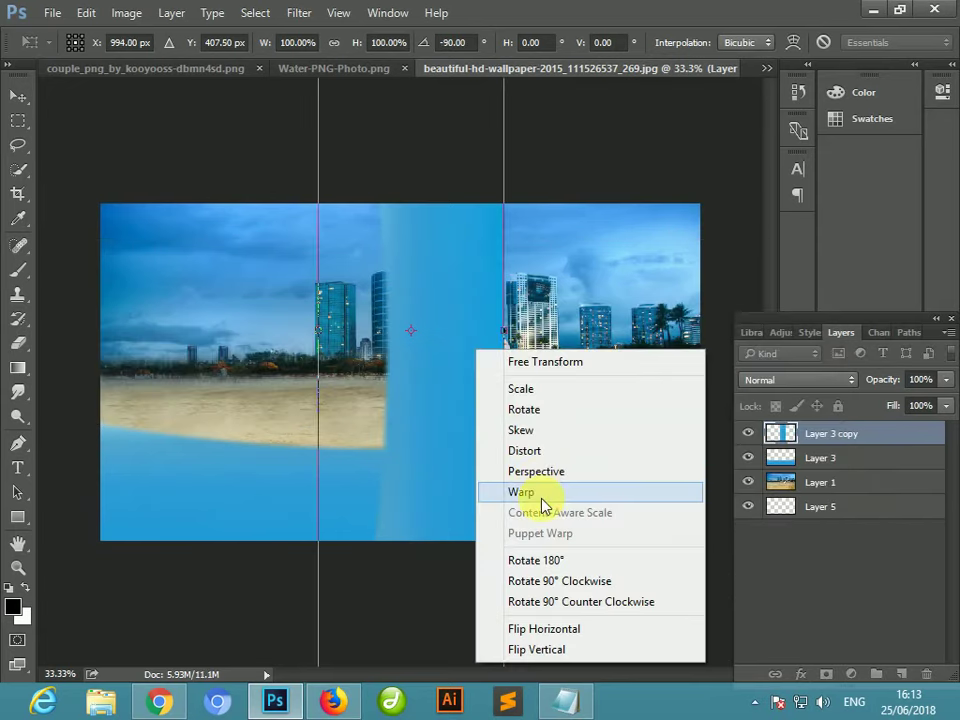
left_click(553, 601)
- Stretch the inverted Layer 3 copy to about 157% height and align it with the image's top edge, covering the skyline
left_click_drag(428, 336, 430, 295)
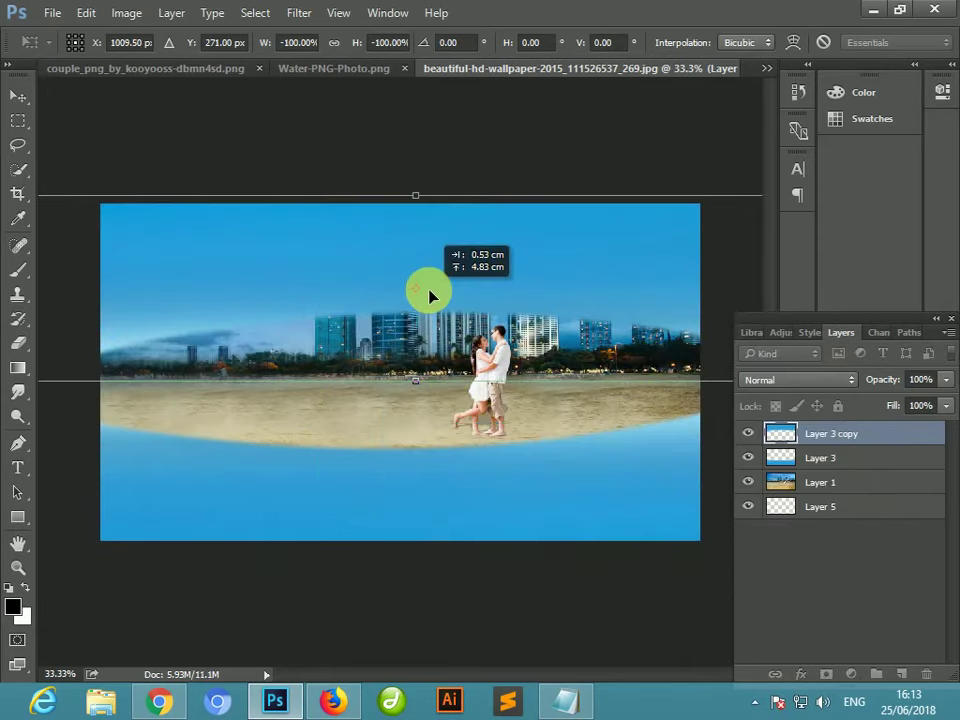
left_click_drag(431, 388, 429, 481)
left_click_drag(427, 497, 426, 497)
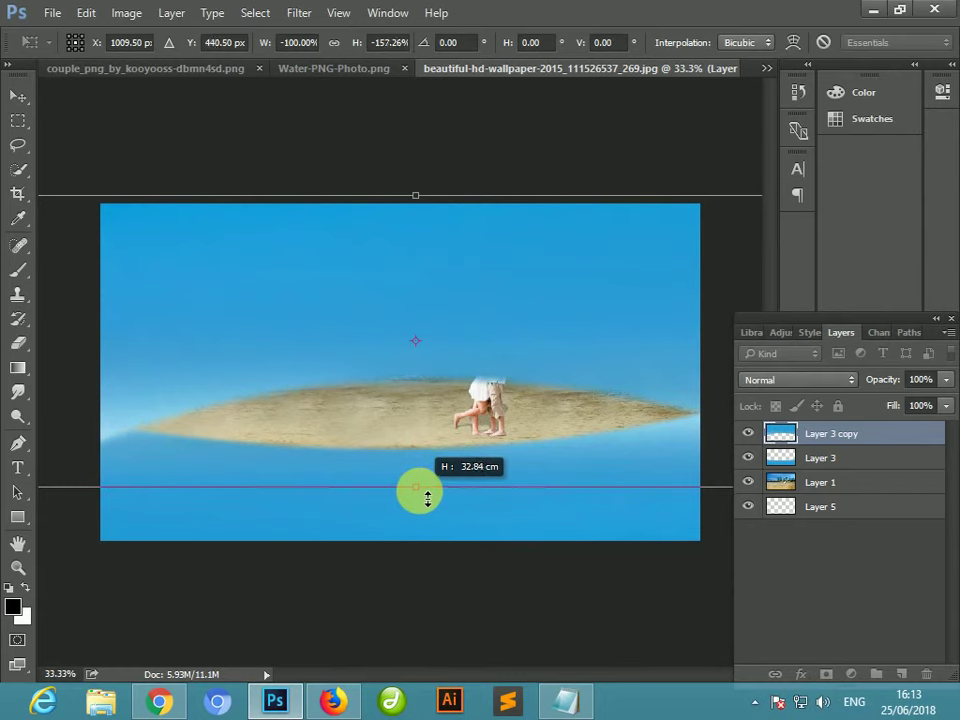
left_click_drag(491, 336, 491, 324)
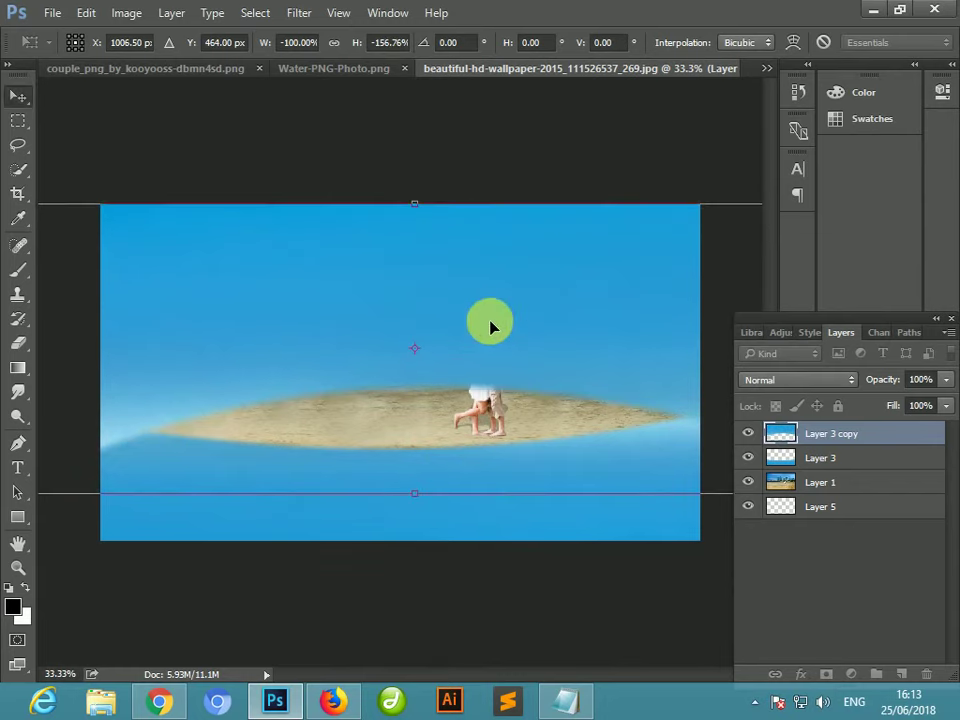
key("Return")
- Stretch Layer 3 copy slightly further down over the beach, to about 104% height, and apply the transform
left_click_drag(531, 383, 531, 373)
key("ctrl+t")
left_click_drag(466, 513, 466, 520)
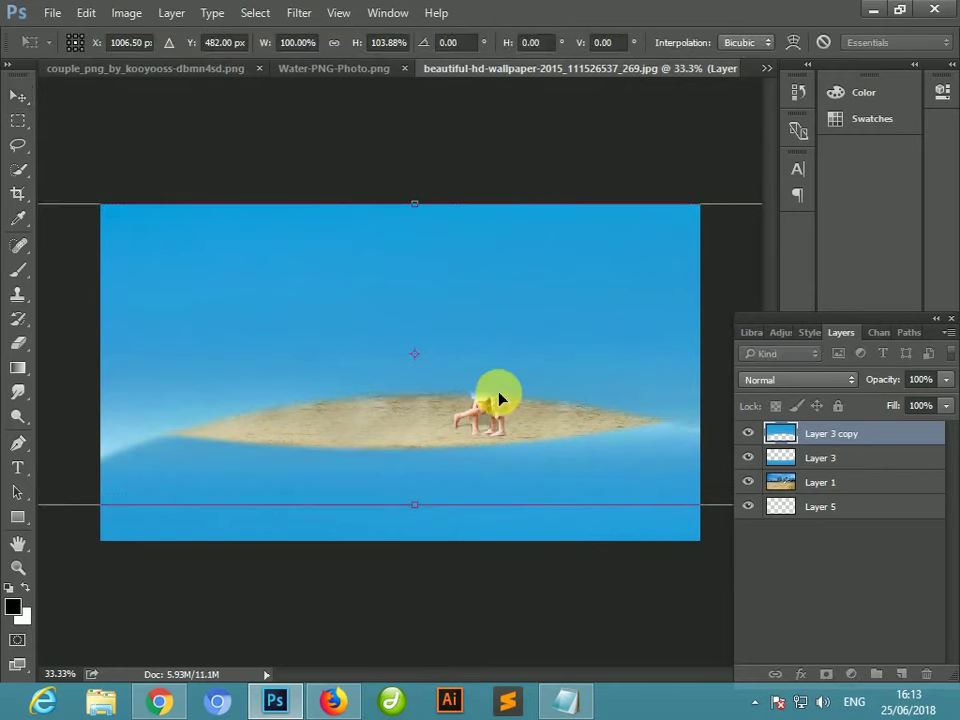
key("Return")
- Switch to Notepad to show the shortcut note, and return to Photoshop
left_click(566, 701)
left_click_drag(330, 520, 224, 516)
left_click(834, 466)
- Copy the area of Layer 1 within the Layer 3 copy outline onto a new layer, and hide Layer 3 copy
left_click(779, 432, "ctrl")
left_click(790, 492)
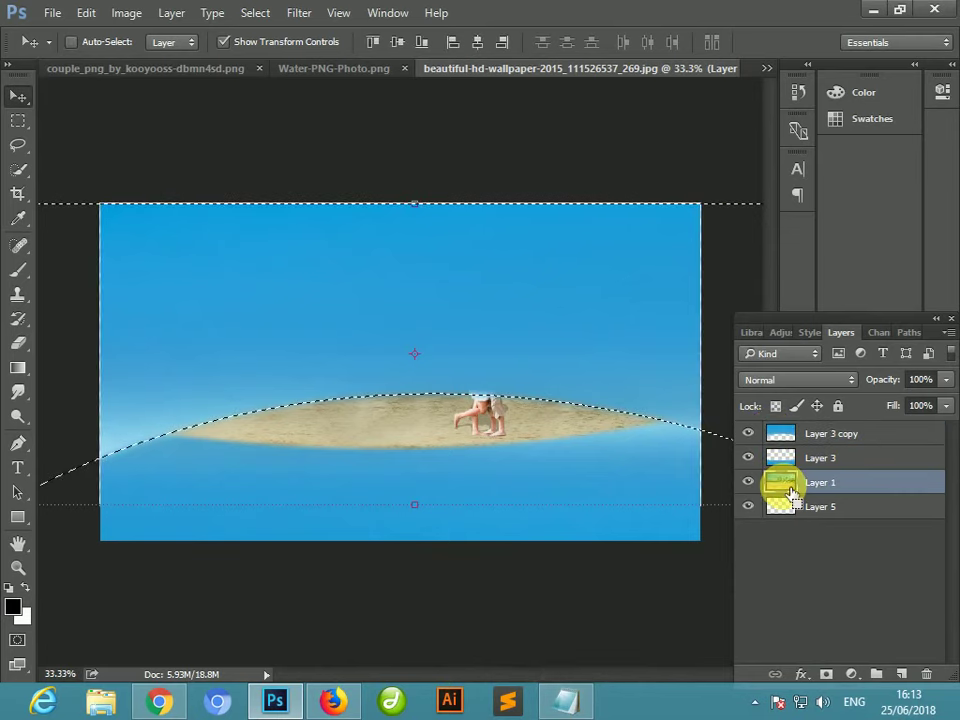
key("ctrl+v")
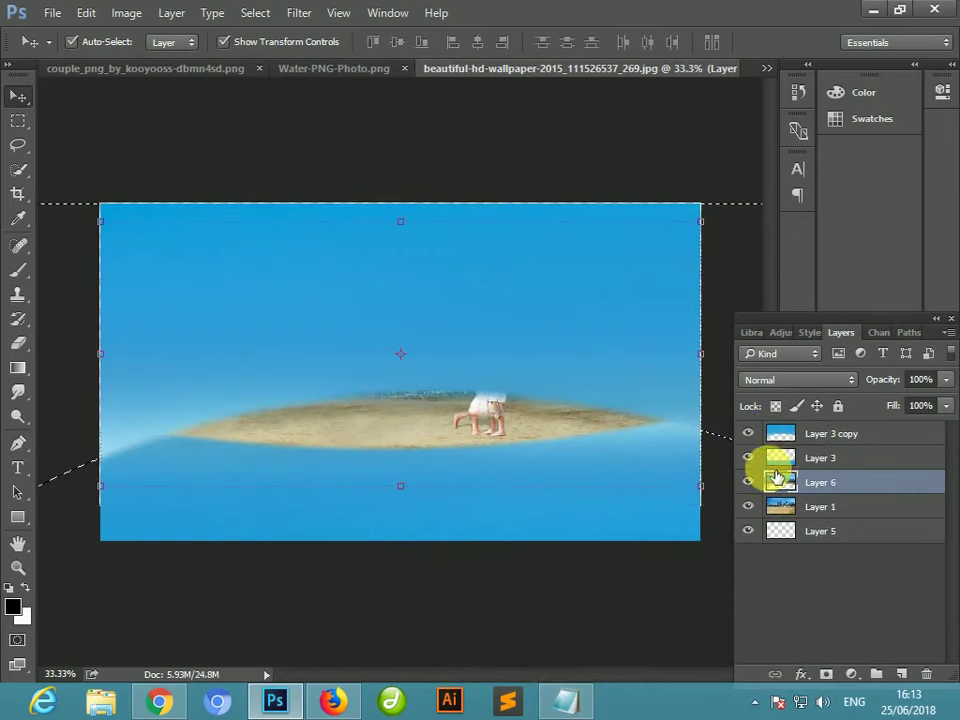
left_click(748, 433)
key("ctrl+minus")
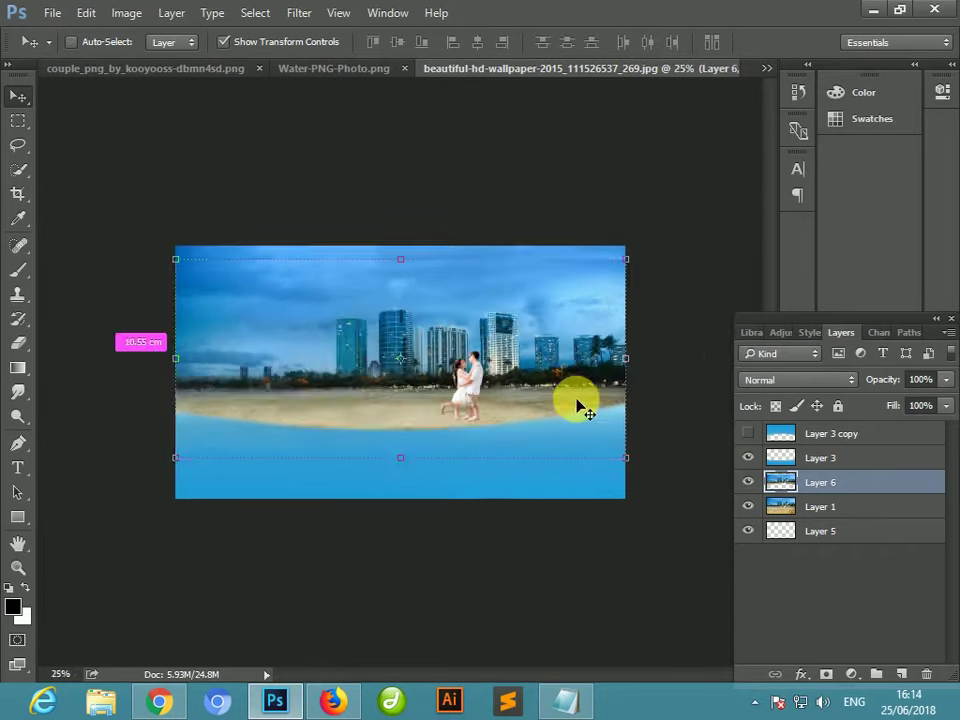
- Start a free transform of Layer 6, try a 90° counter-clockwise rotation, and turn it back upright, shifted slightly up and right
key("ctrl+plus")
left_click_drag(557, 375, 557, 339)
key("ctrl+t")
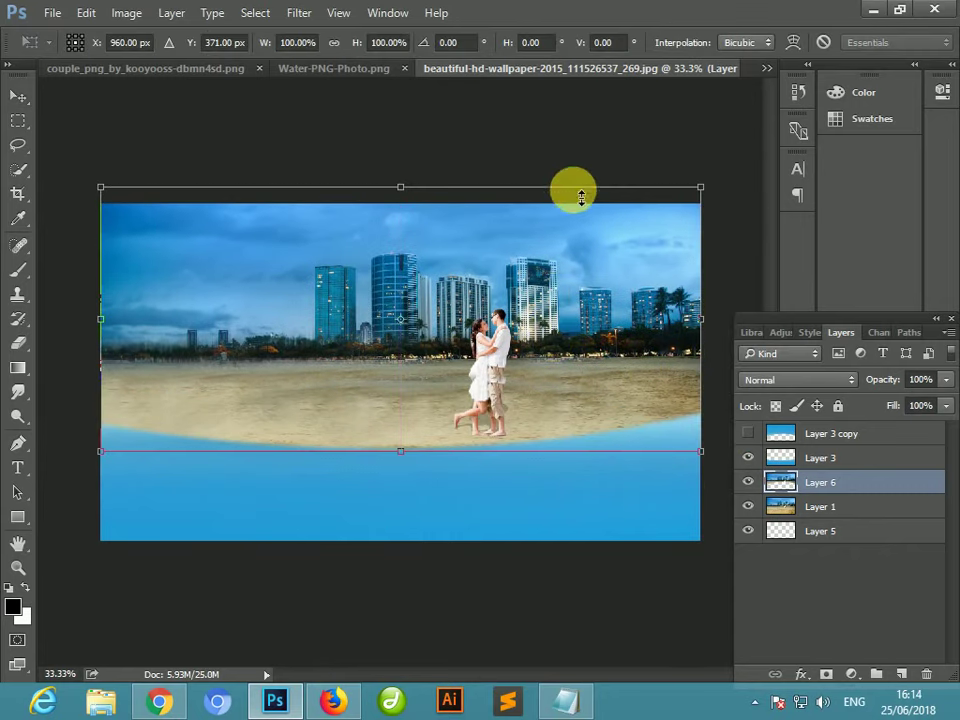
right_click(555, 270)
left_click(620, 521)
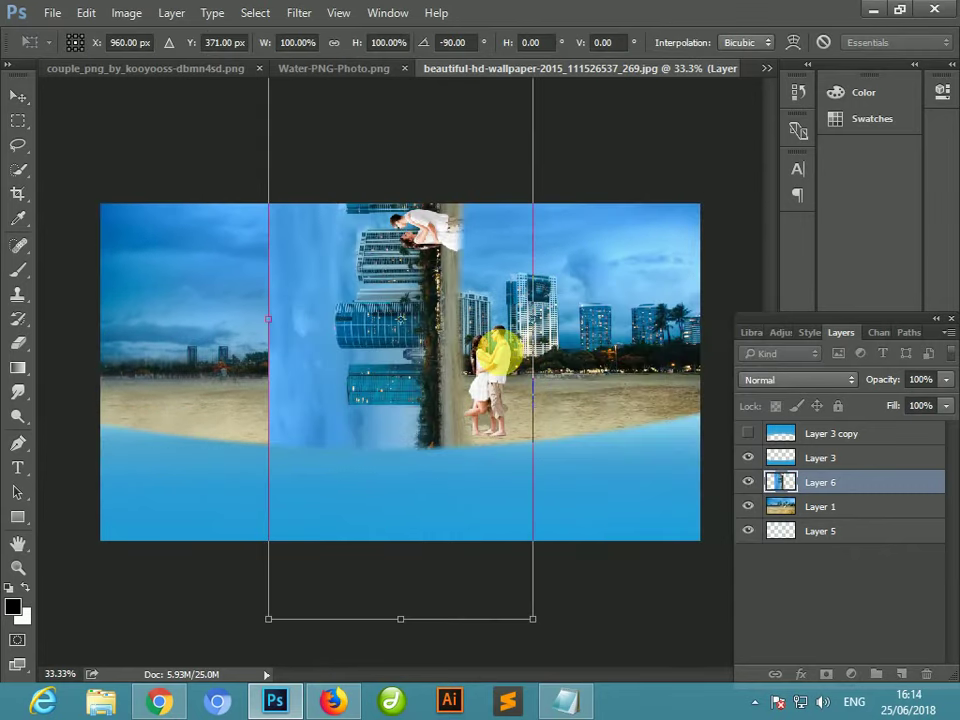
right_click(527, 356)
left_click(583, 584)
left_click_drag(499, 306, 543, 277)
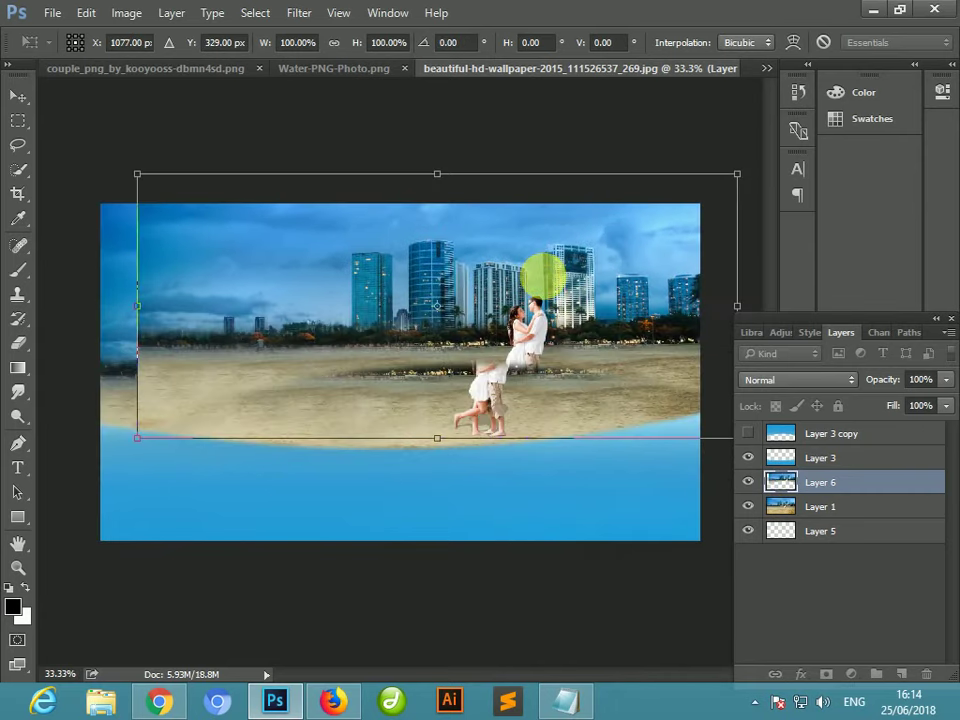
- Rotate Layer 6 by 180° in two counter-clockwise quarter turns, place it over the water area, and apply the transform
right_click(542, 275)
left_click(585, 529)
right_click(452, 349)
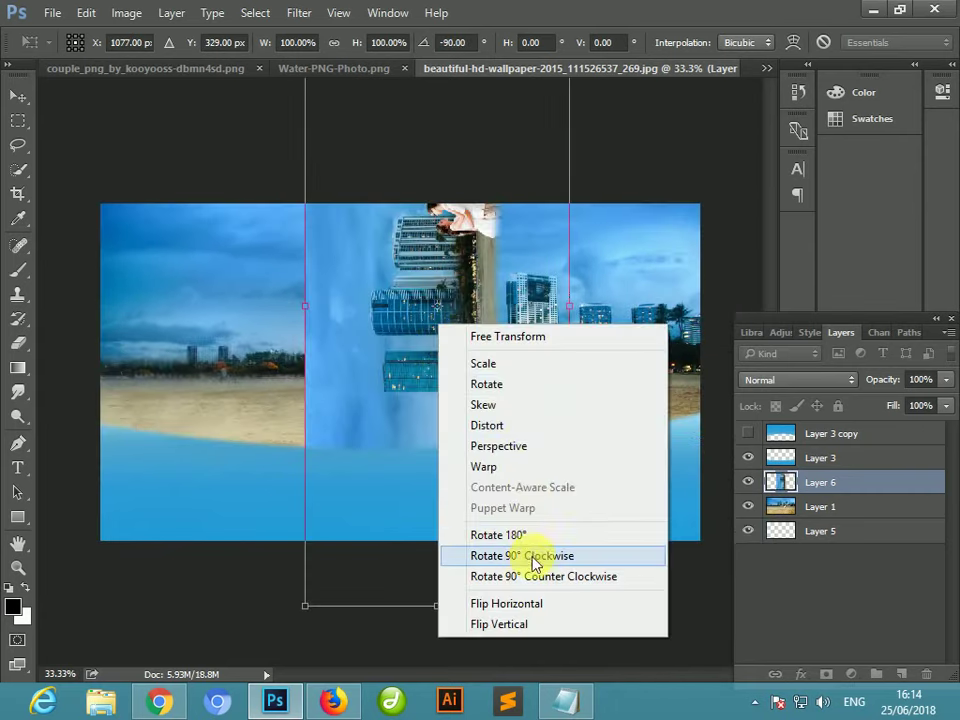
left_click(544, 576)
left_click_drag(514, 317, 468, 502)
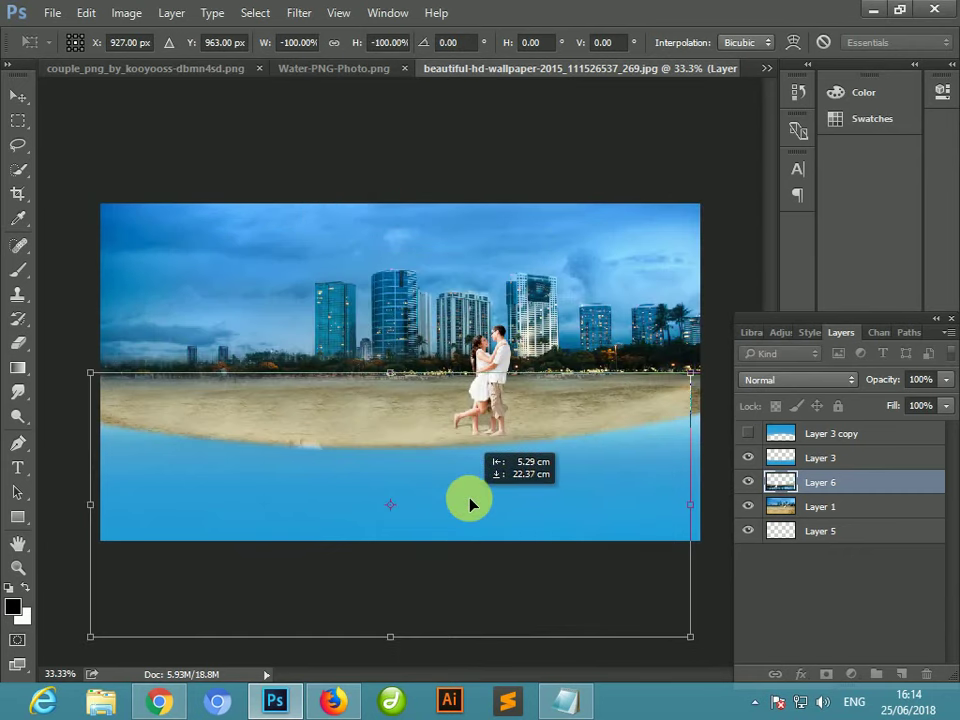
key("Return")
- Bring Layer 6 above Layer 3, align it with the image's side edges, and flip it horizontally
key("ctrl+bracketright")
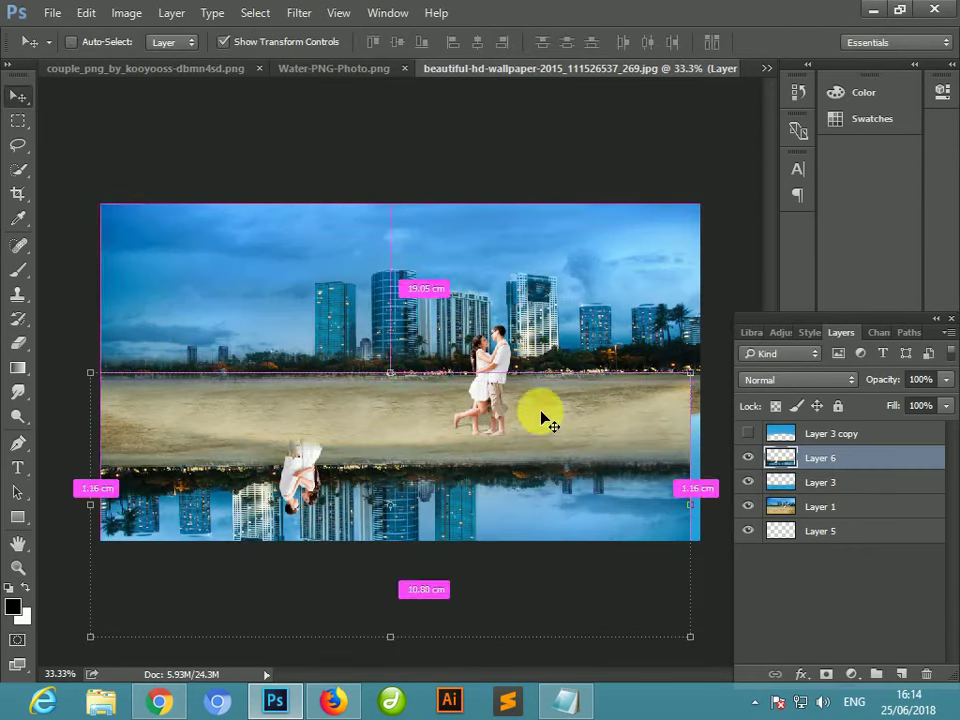
mouse_move(591, 456)
left_mouse_down()
mouse_move(617, 484)
mouse_move(592, 476)
mouse_move(591, 456)
mouse_move(597, 465)
left_mouse_up()
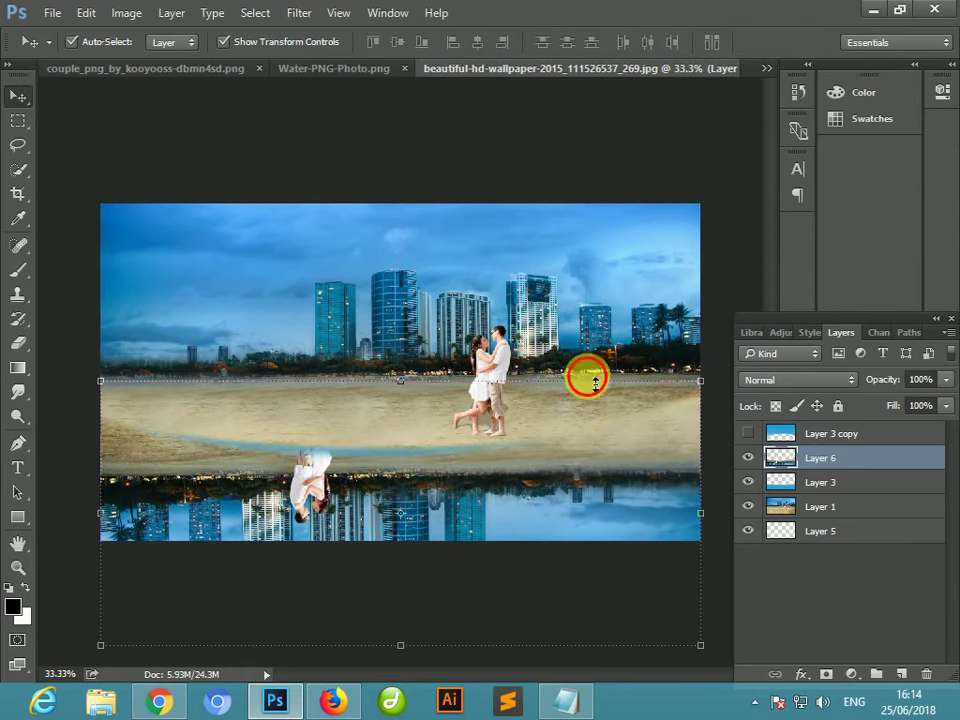
right_click(595, 383)
left_click(658, 407)
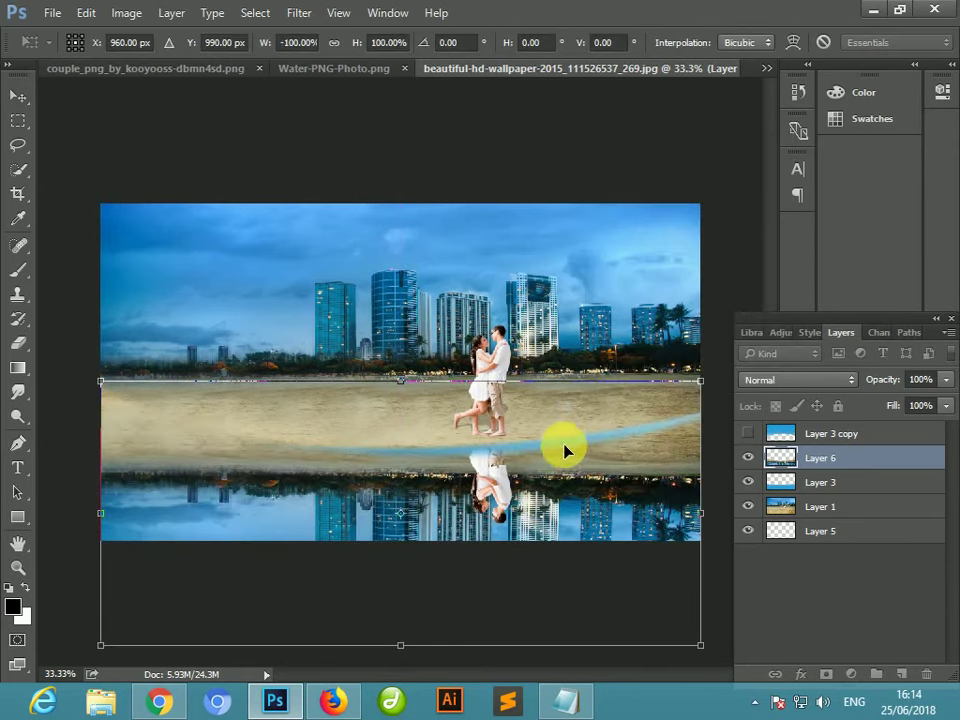
- Move the mirrored Layer 6 up to about Y 960 px so its sand meets the beach, and apply the transform
mouse_move(565, 452)
left_mouse_down()
mouse_move(553, 444)
mouse_move(563, 443)
left_mouse_up()
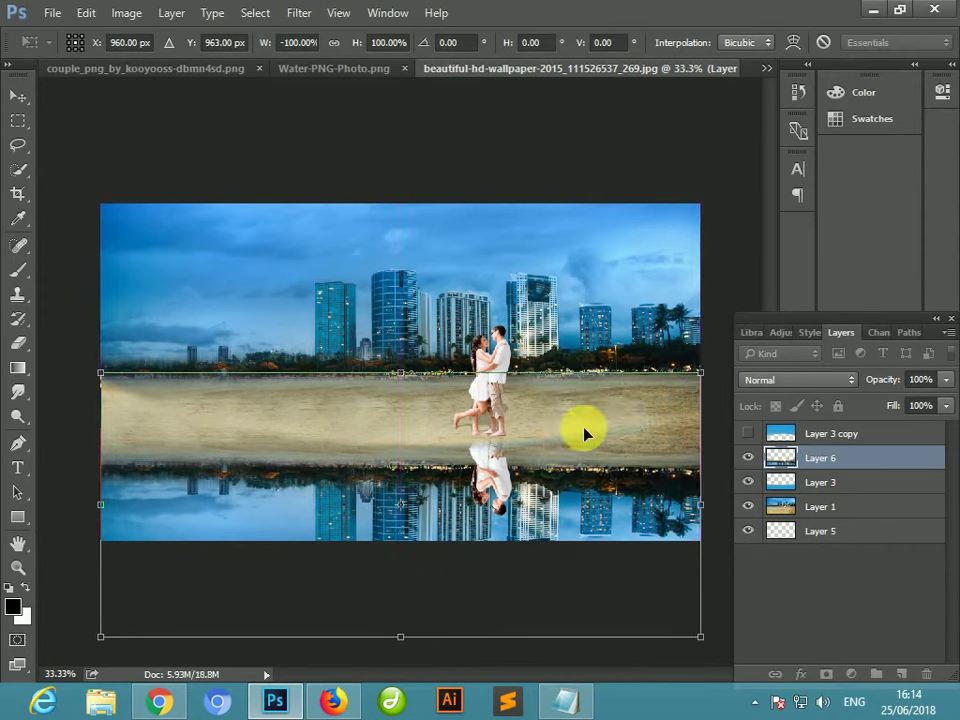
key("Up")
key("Up")
key("Up")
key("Up")
key("Up")
key("Up")
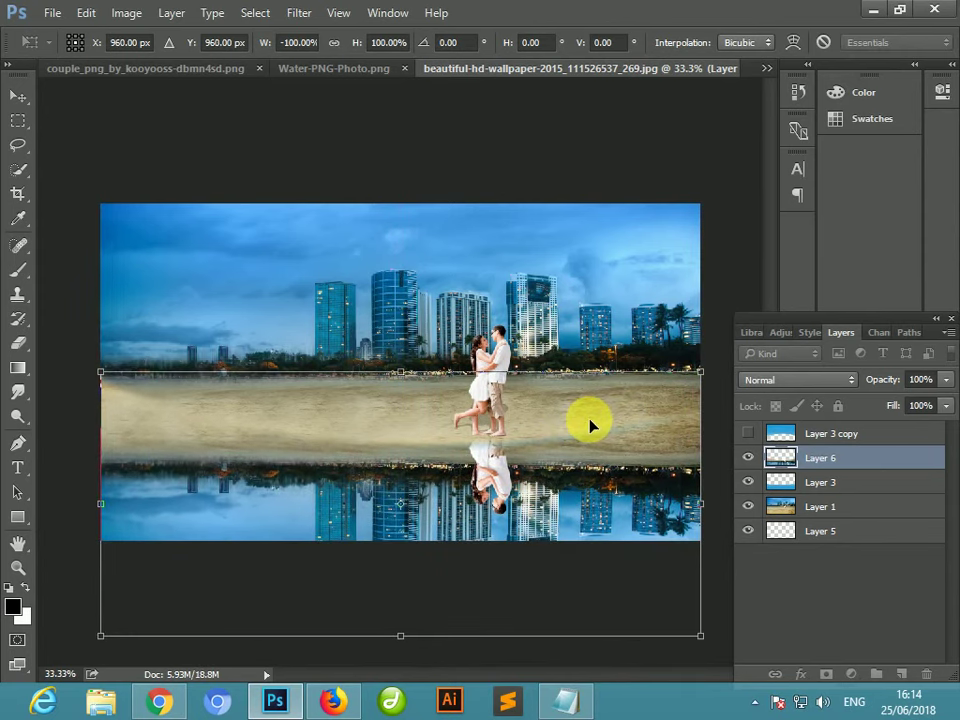
key("Down")
key("Down")
key("Down")
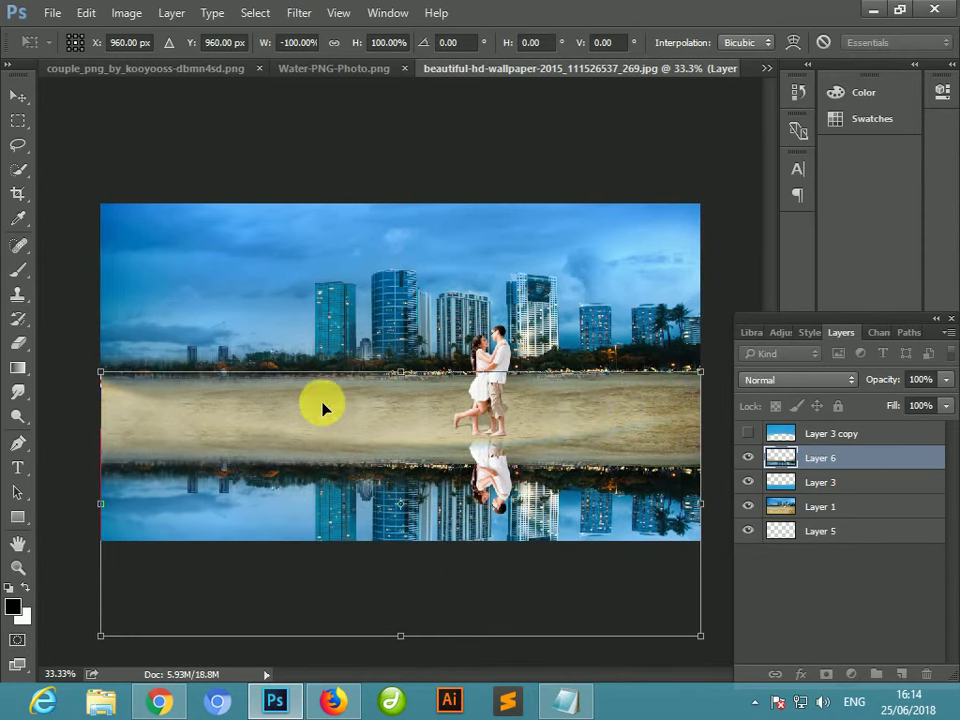
key("Return")
- Erase Layer 6's upper edge across the sand with a 200 px Eraser, and return to the Move tool
left_click(18, 342)
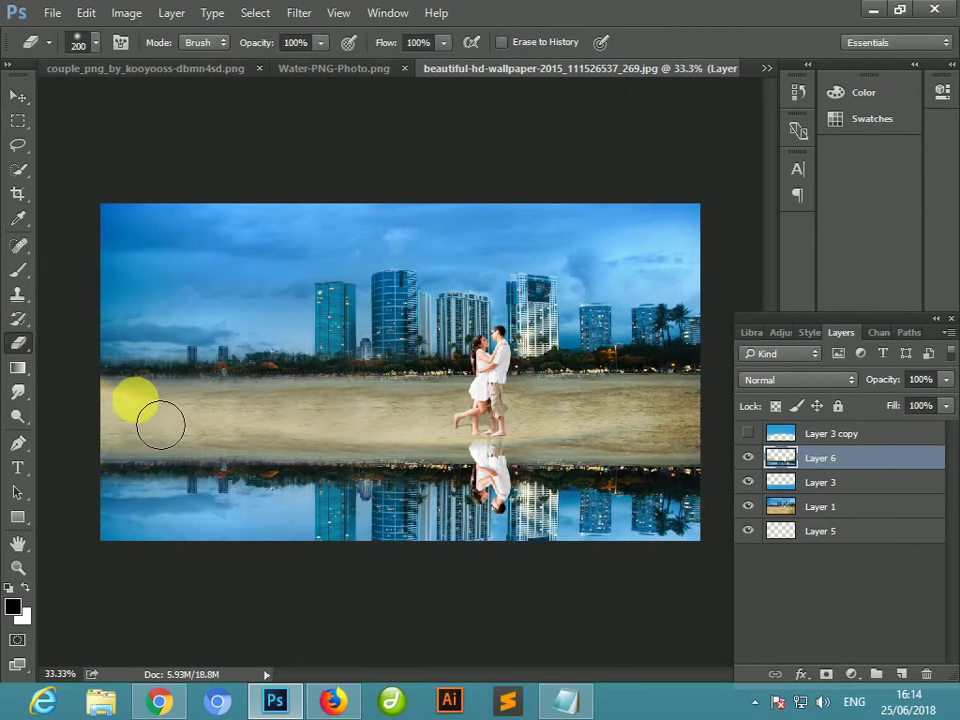
mouse_move(160, 425)
left_mouse_down()
mouse_move(222, 437)
mouse_move(197, 438)
mouse_move(240, 419)
mouse_move(183, 419)
mouse_move(90, 398)
mouse_move(601, 425)
mouse_move(672, 418)
left_mouse_up()
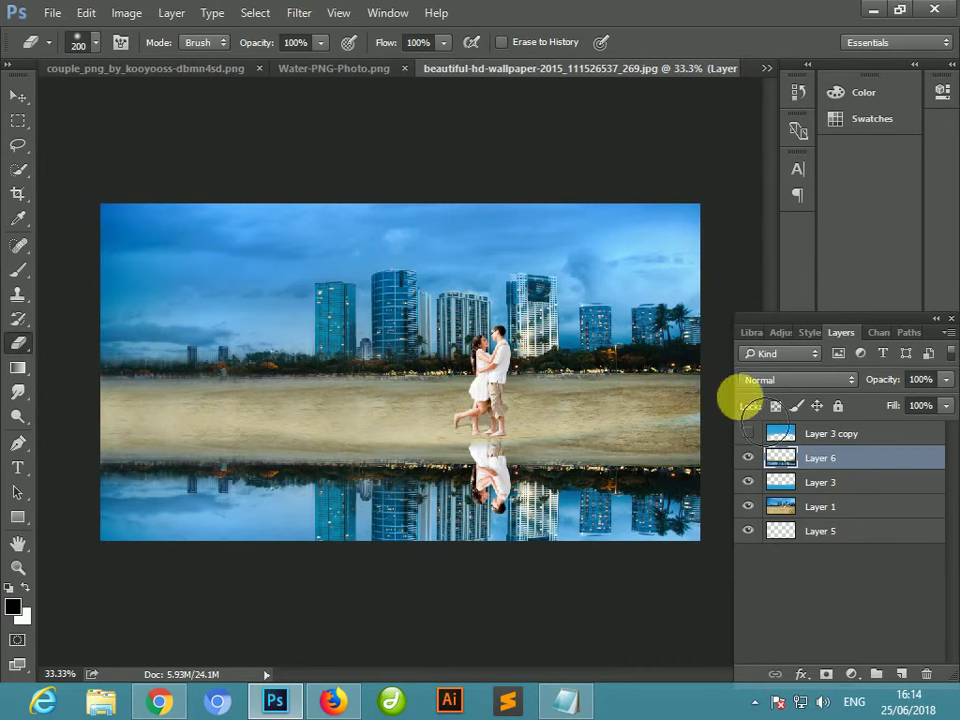
left_click(18, 95)
left_click_drag(841, 452, 831, 500)
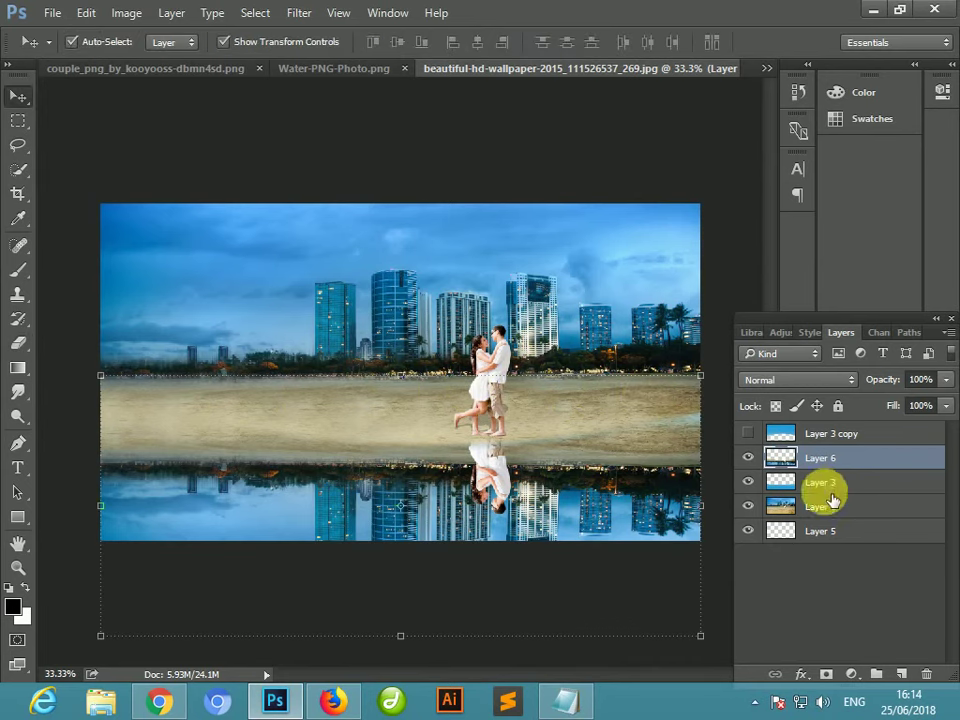
left_click(822, 487)
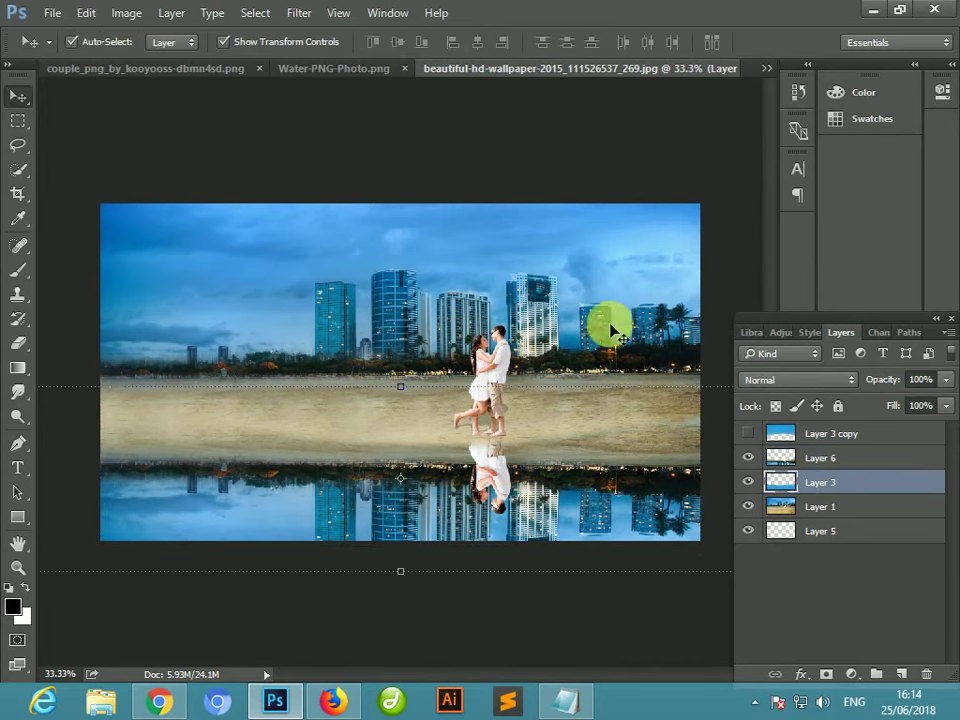
left_click(527, 538)
left_click(525, 559)
key("ctrl+plus")
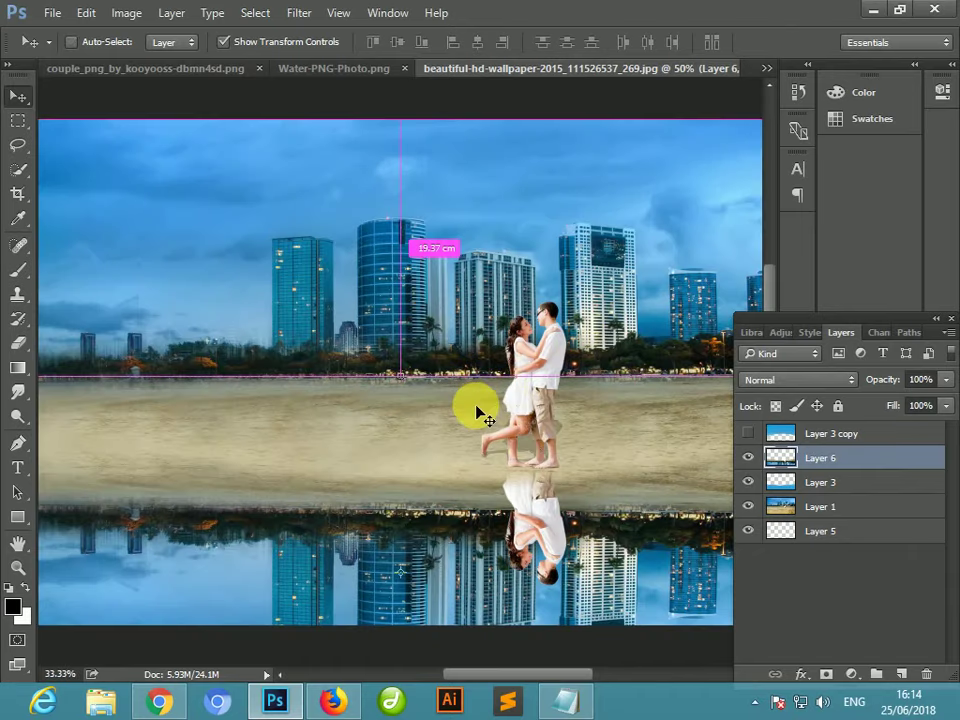
key("ctrl+minus")
- Try the Displace filter on Layer 6 at 20 horizontal and 40 vertical scale with the water4 map, and undo it
left_click(300, 12)
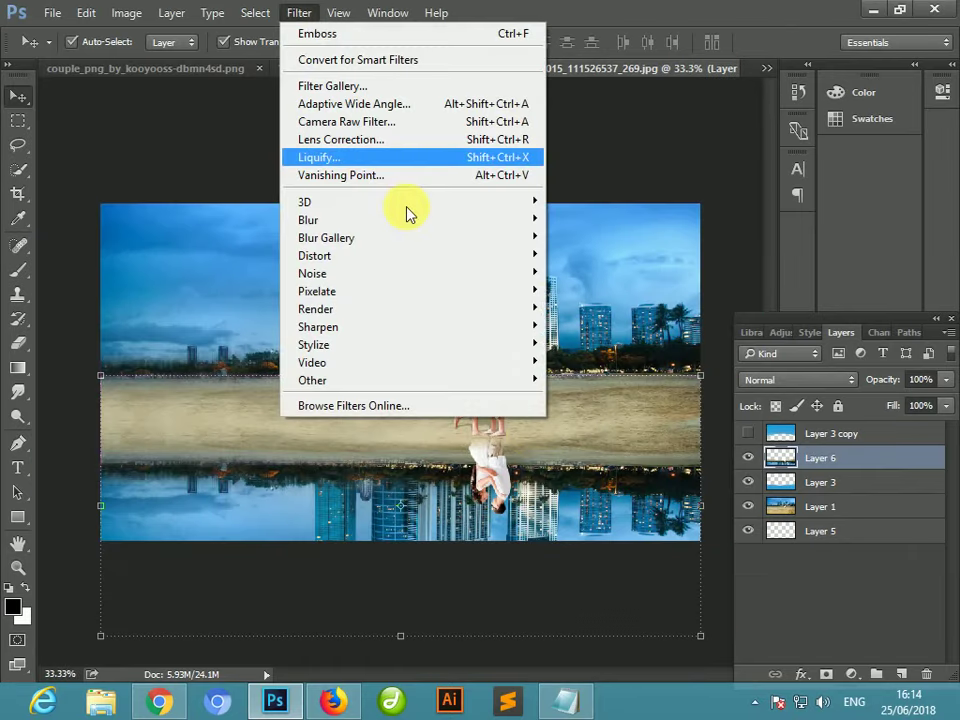
left_click(452, 254)
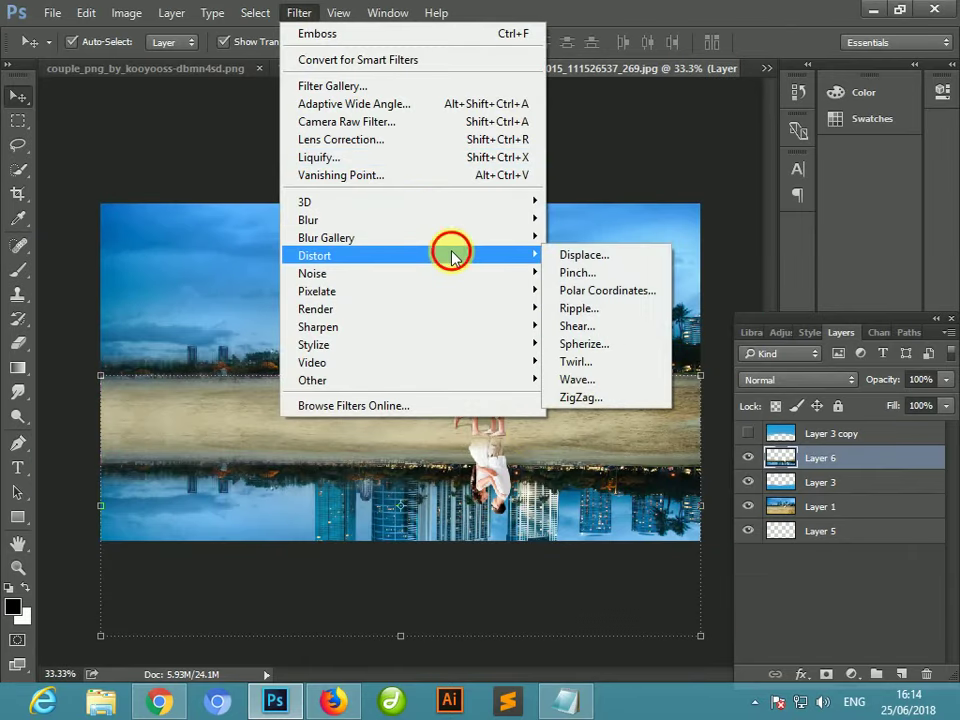
left_click(586, 257)
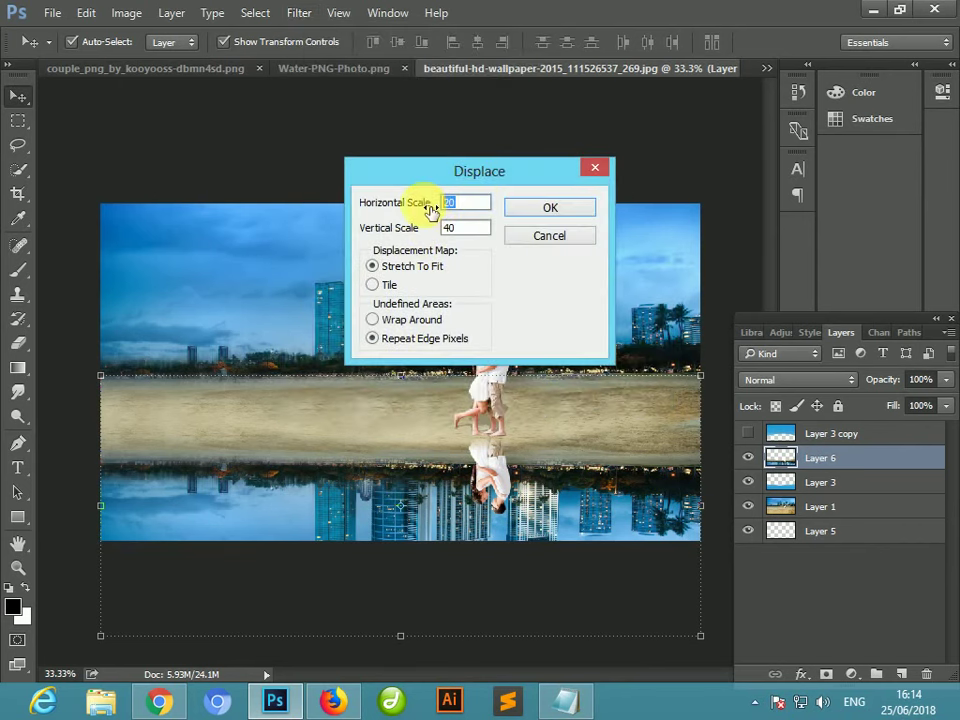
left_click(560, 210)
left_click(450, 268)
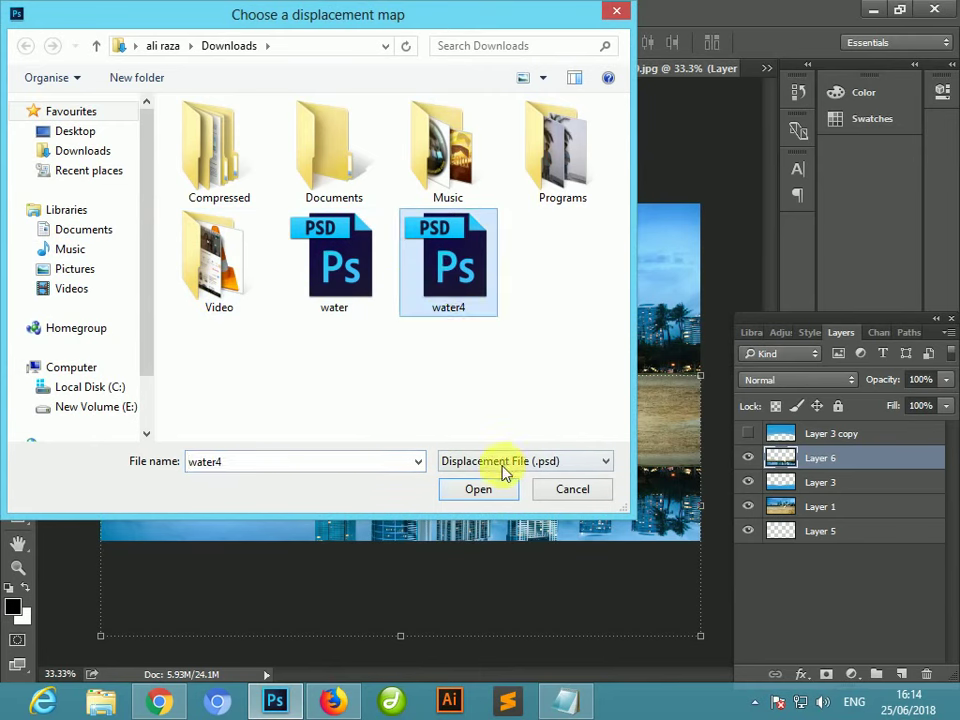
left_click(484, 491)
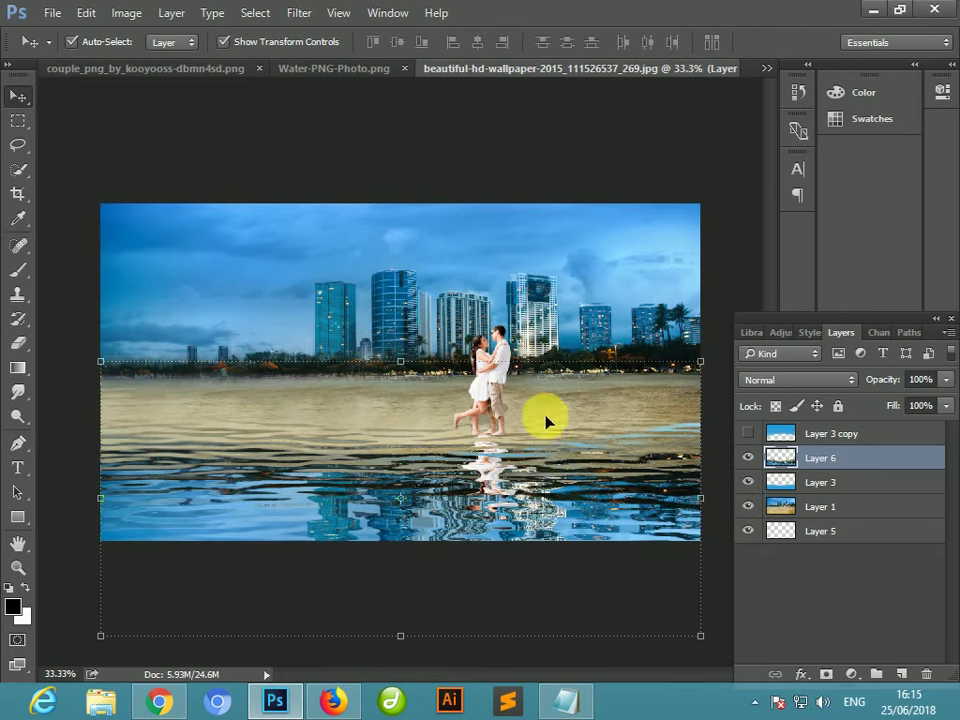
key("ctrl+z")
- Duplicate Layer 6 and apply the Displace filter to the copy with the water4 displacement map
mouse_move(887, 470)
left_mouse_down()
mouse_move(891, 639)
mouse_move(906, 684)
mouse_move(903, 676)
left_mouse_up()
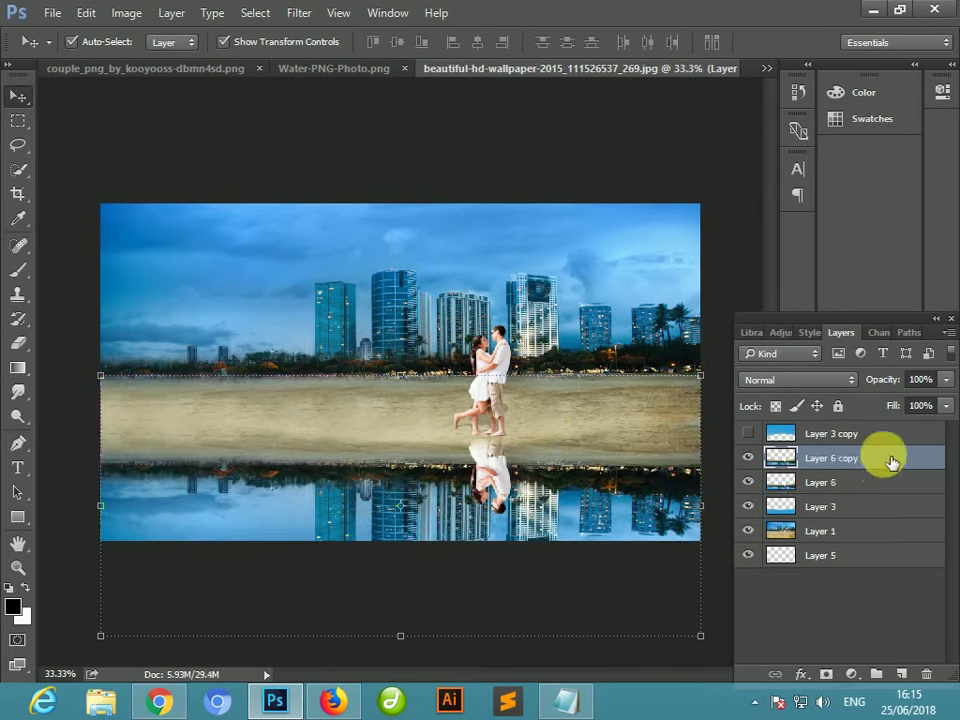
left_click(298, 12)
mouse_move(462, 261)
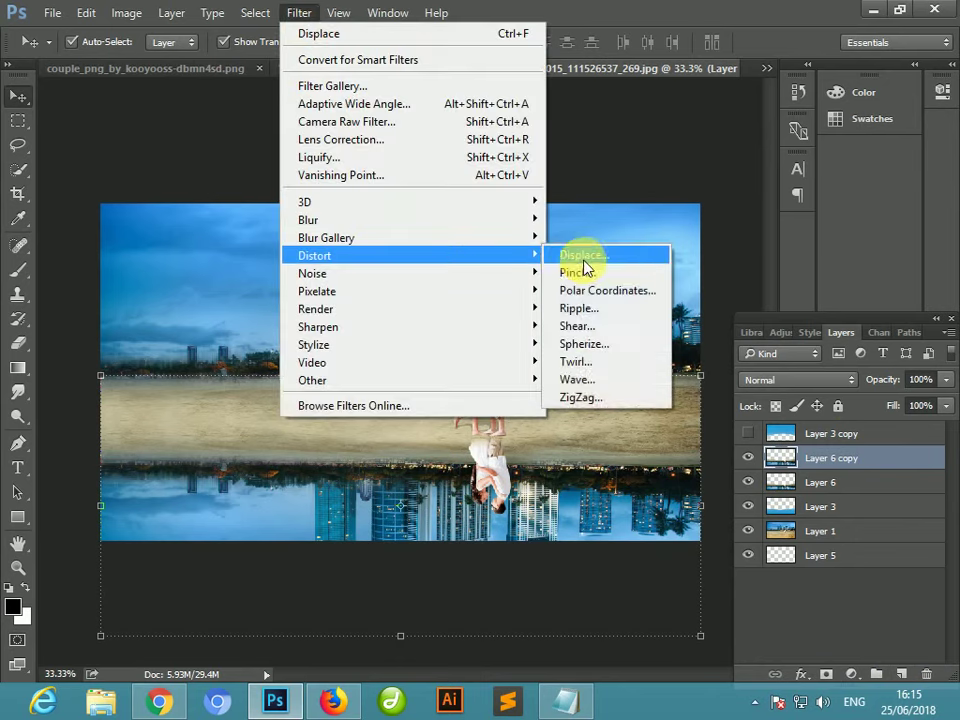
left_click(578, 268)
left_click(553, 212)
left_click(447, 262)
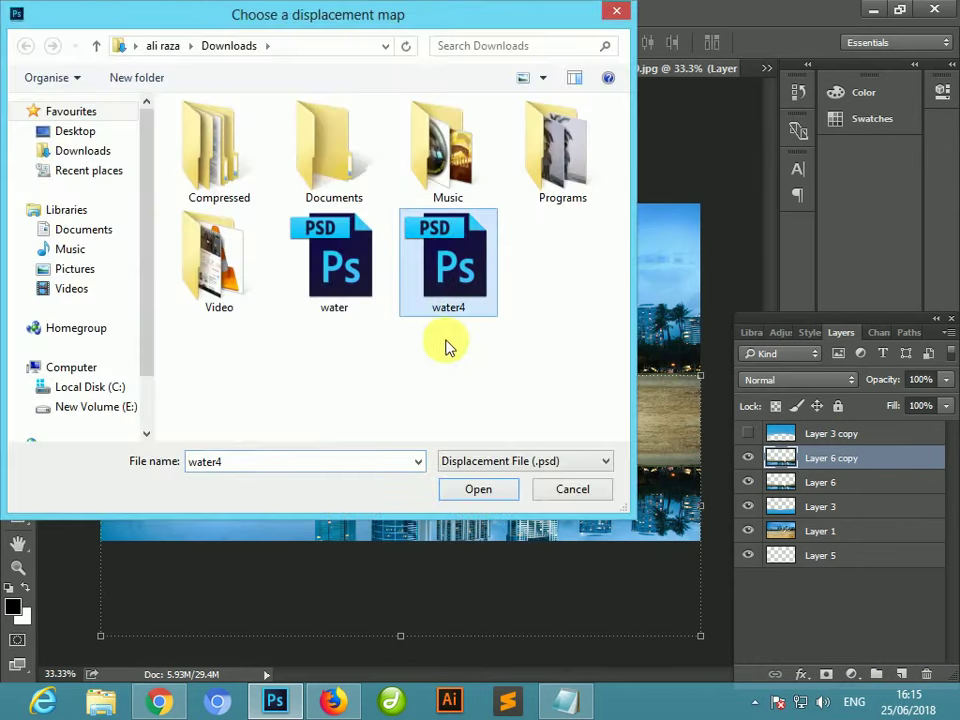
left_click(478, 492)
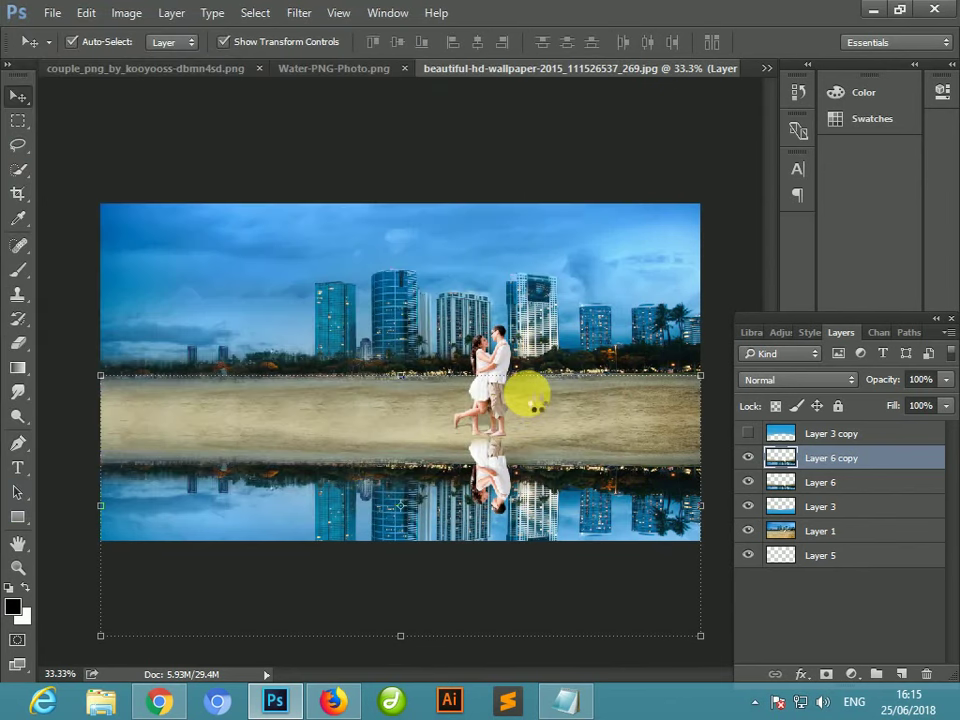
- Try a lower opacity on Layer 6 copy, restore it to 100%, and delete the copy
left_click(946, 381)
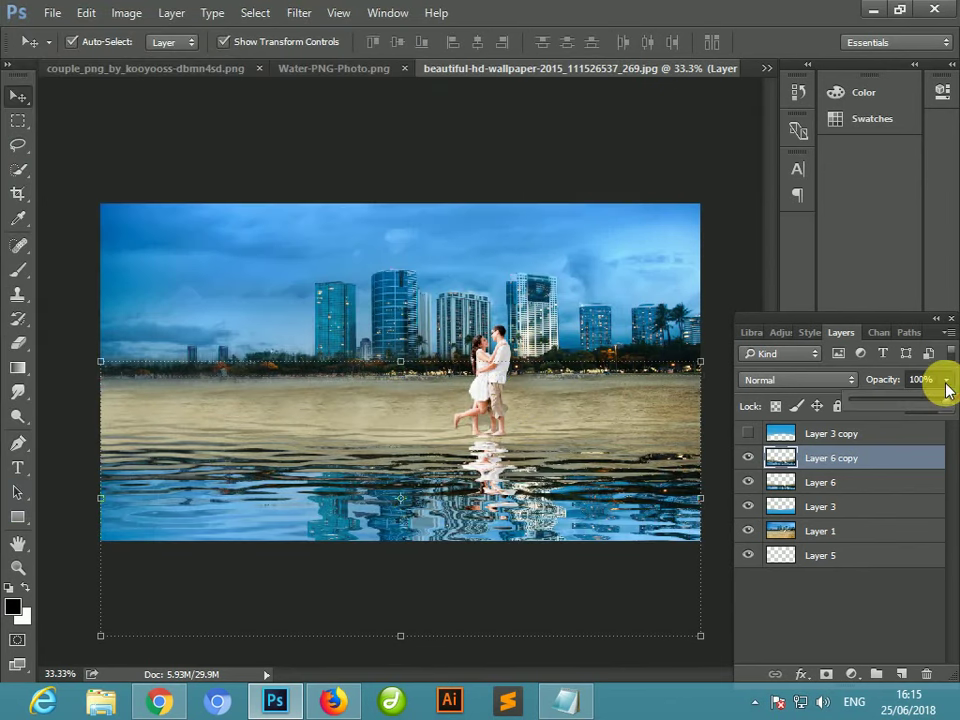
left_click_drag(908, 404, 943, 418)
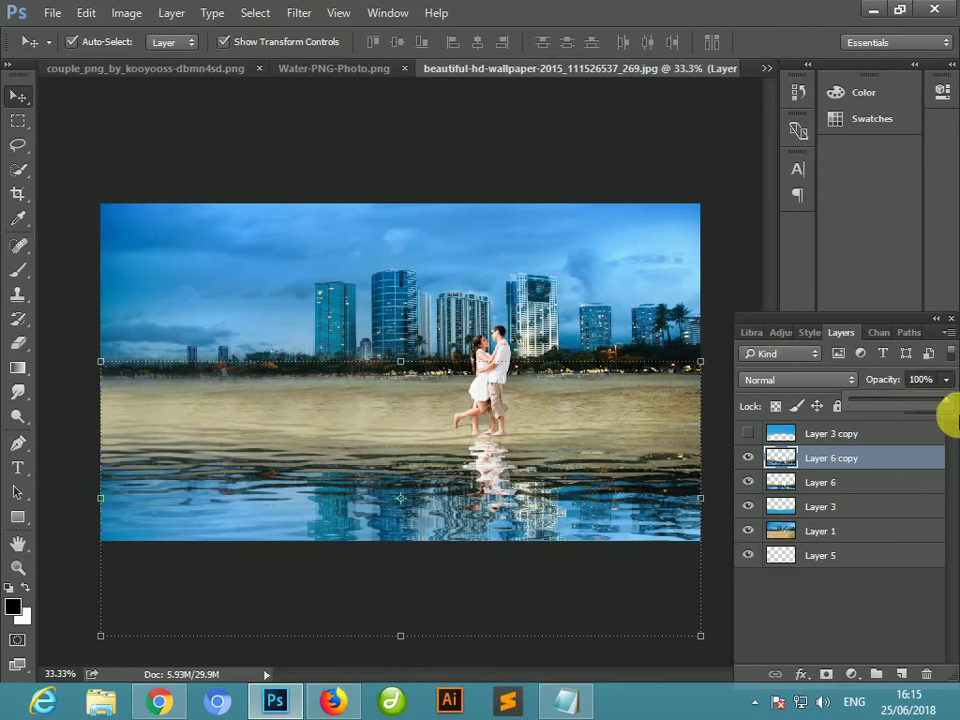
left_click(600, 480)
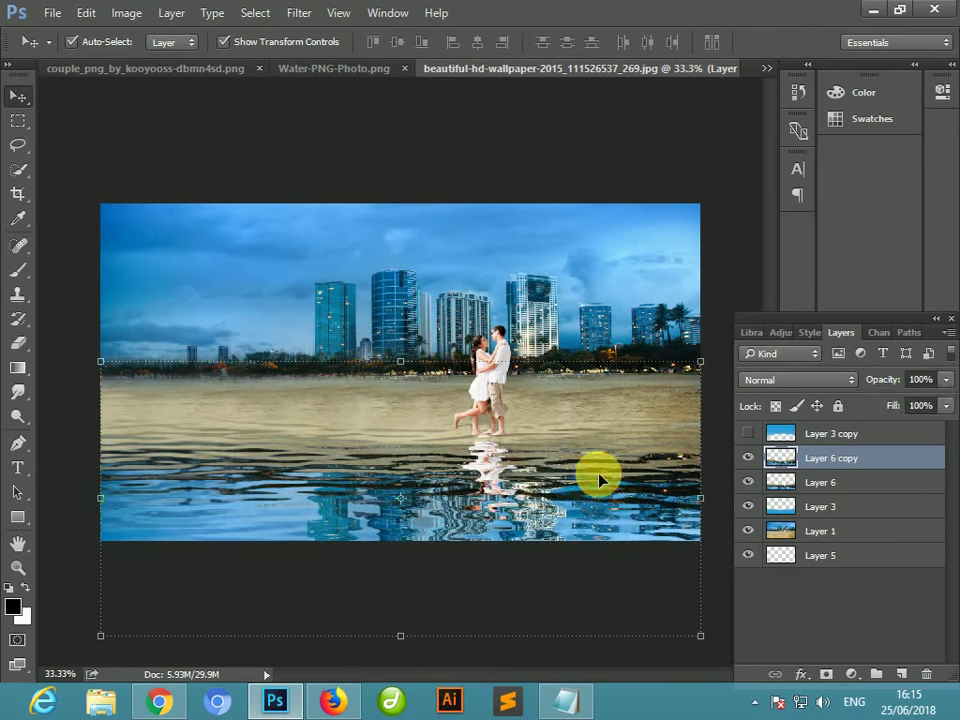
left_click(583, 286)
left_click(544, 497)
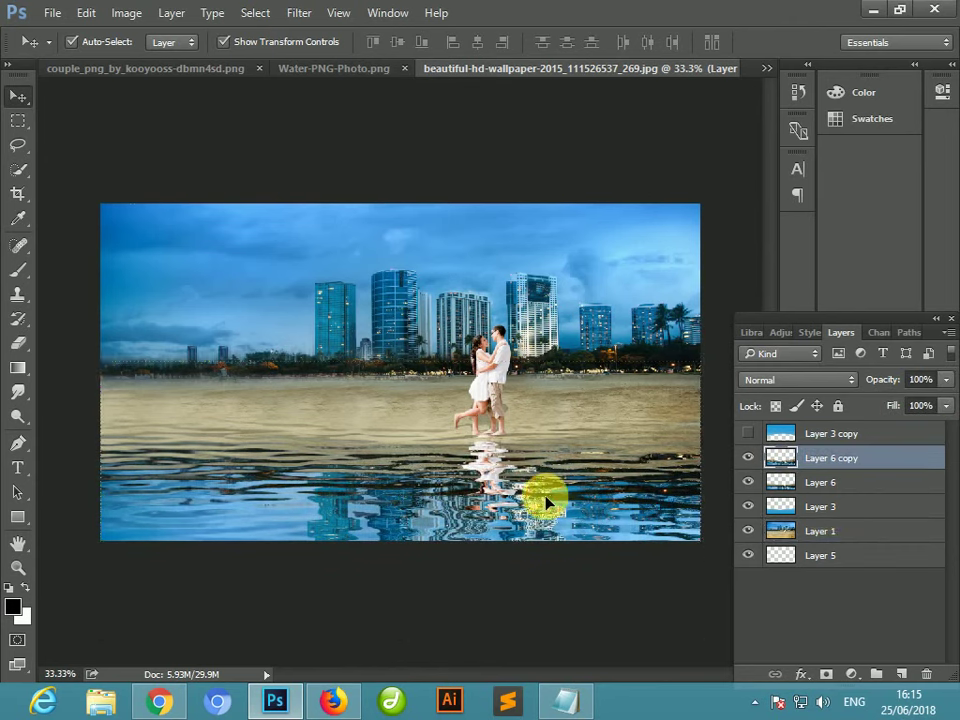
left_click(928, 676)
left_click(404, 281)
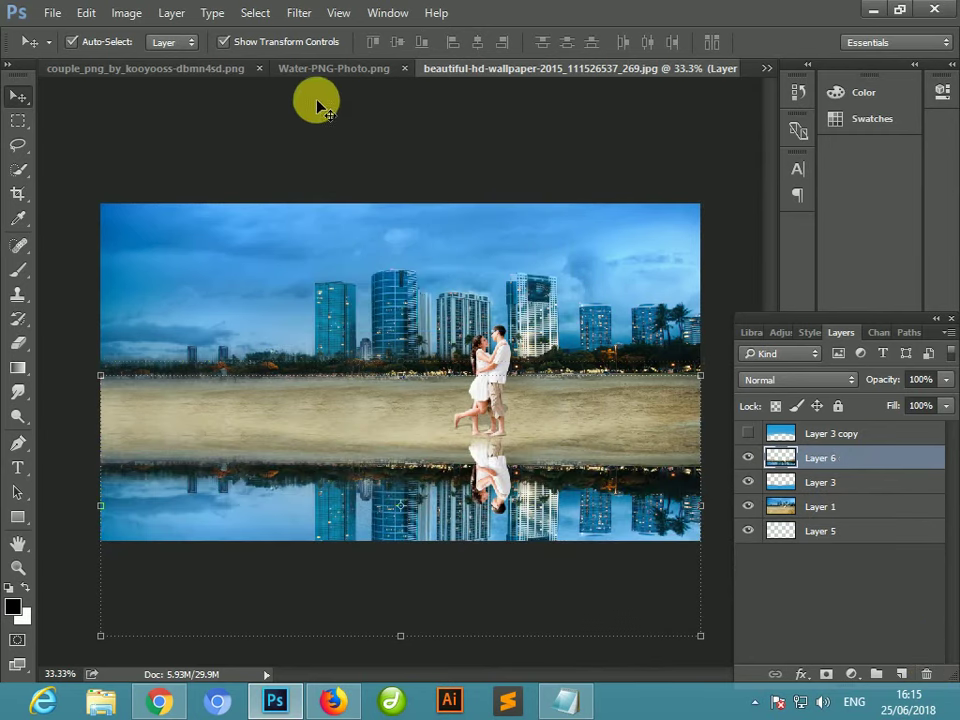
- Apply the Displace filter to Layer 6 with the water displacement map
left_click(302, 13)
mouse_move(500, 256)
left_click(562, 258)
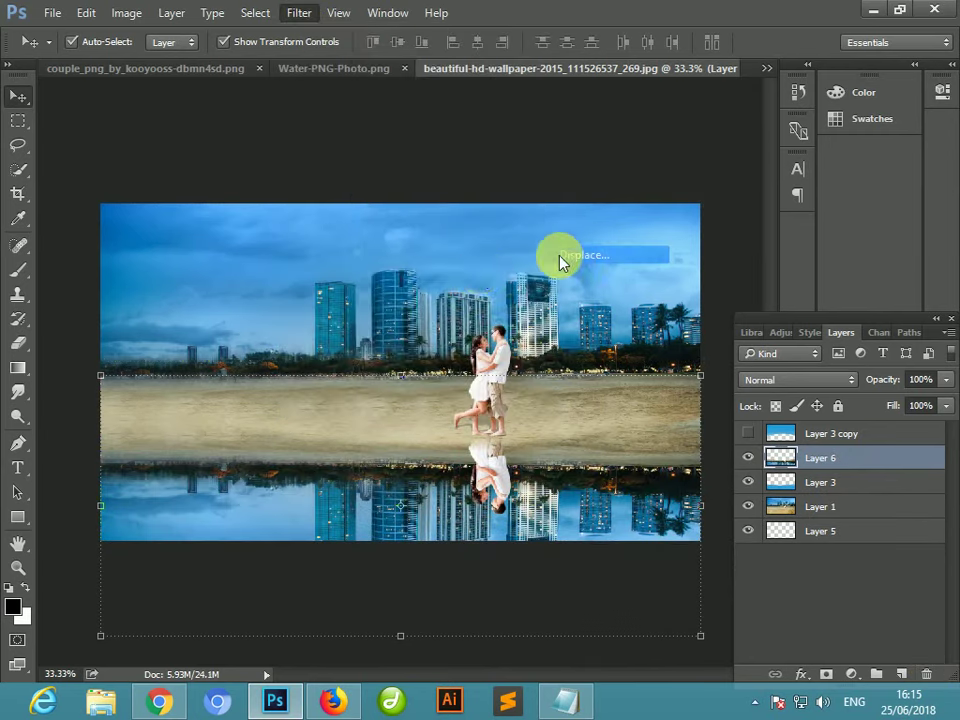
left_click(541, 208)
left_click(332, 262)
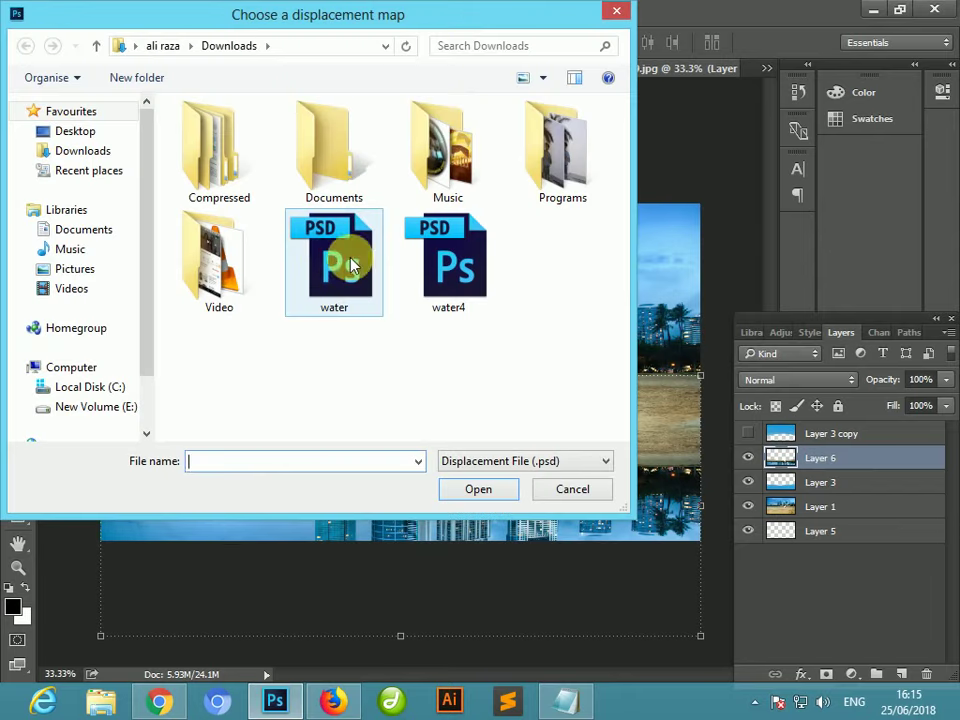
left_click(470, 490)
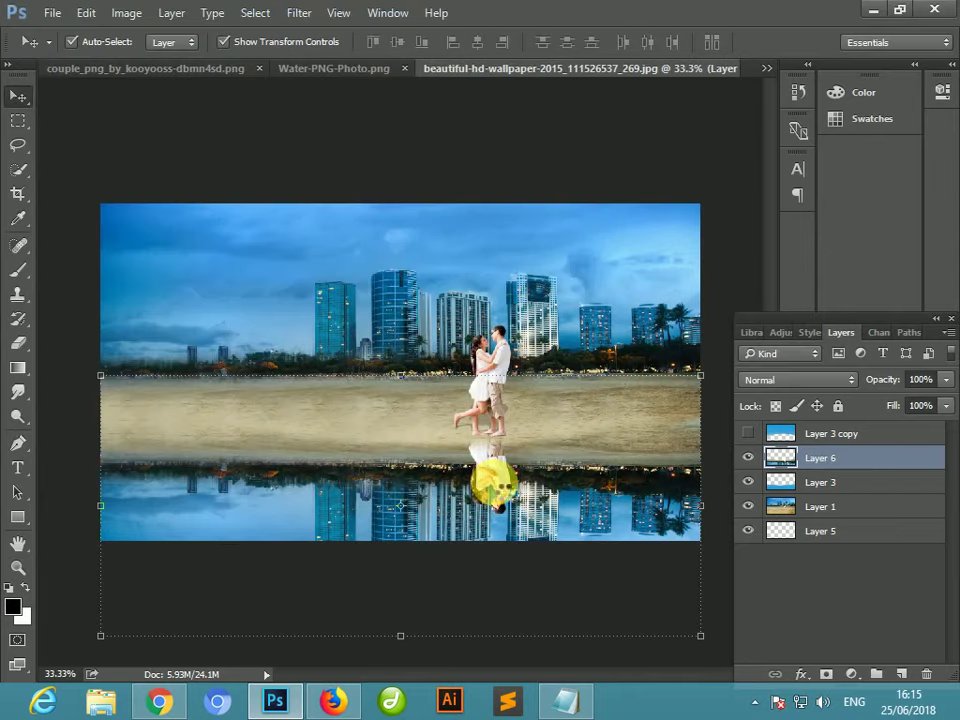
left_click(530, 288)
- Lower the opacity of Layer 6 to about 81%
left_click(805, 458)
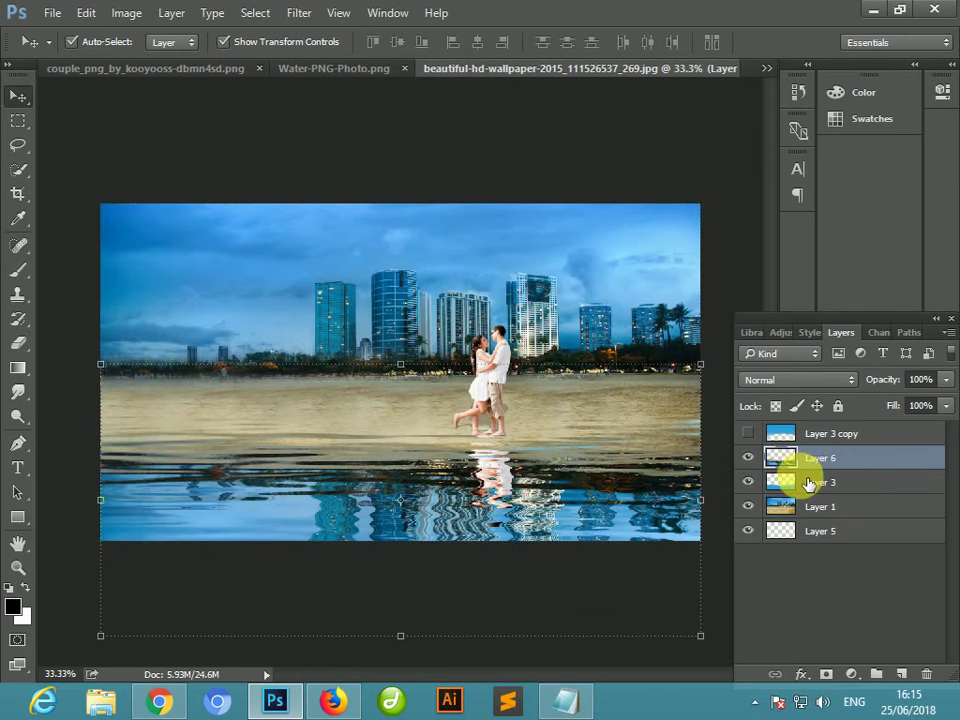
left_click(813, 484)
left_click(830, 460)
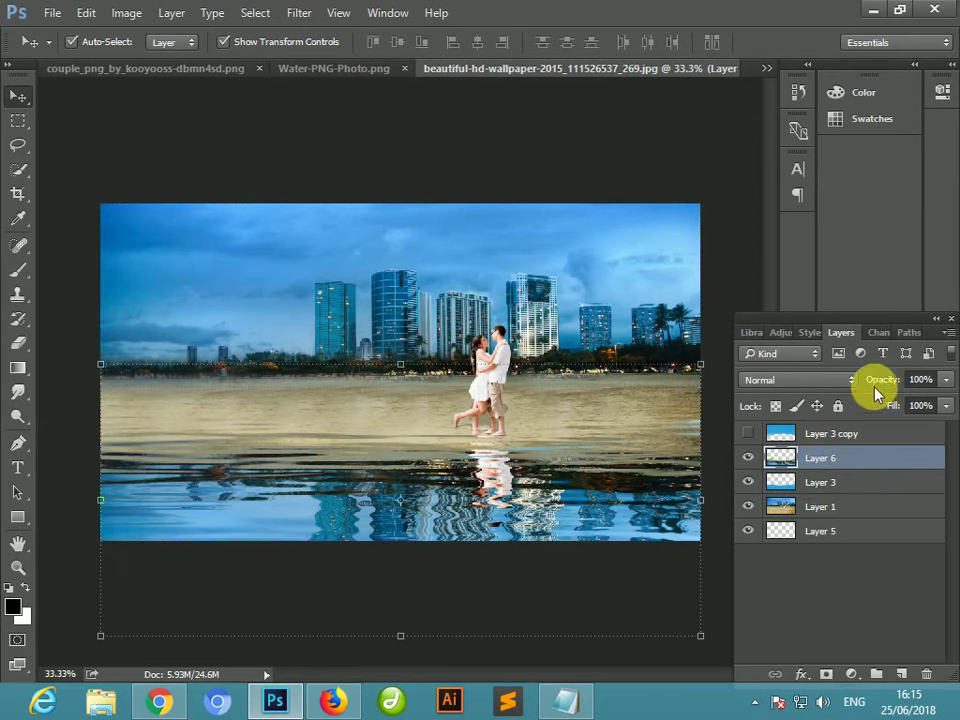
left_click(947, 380)
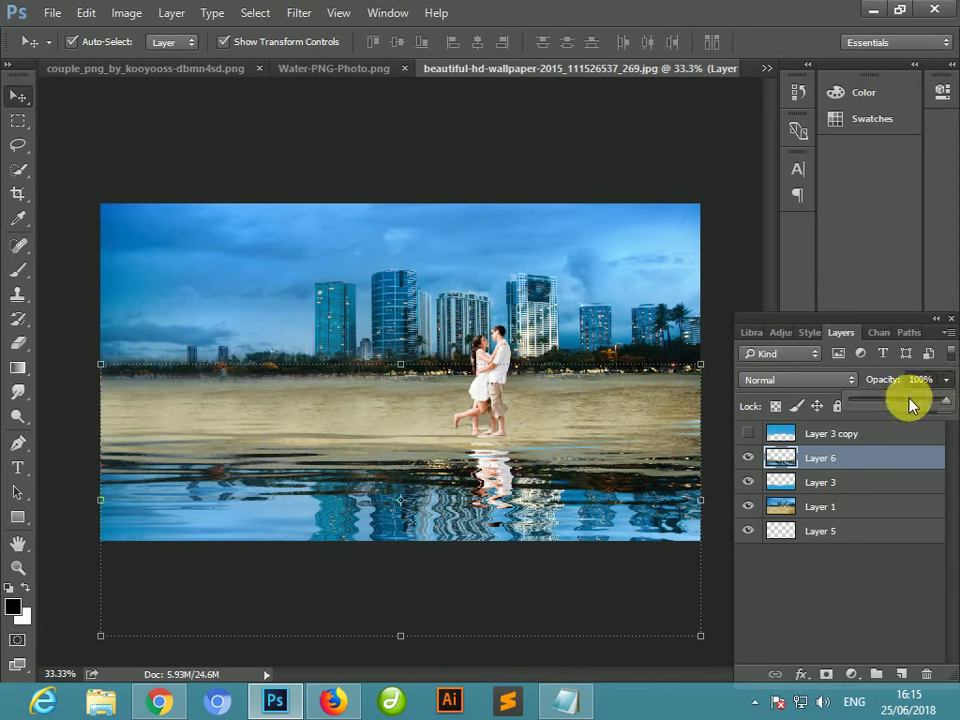
mouse_move(911, 401)
left_mouse_down()
mouse_move(900, 403)
mouse_move(922, 409)
left_mouse_up()
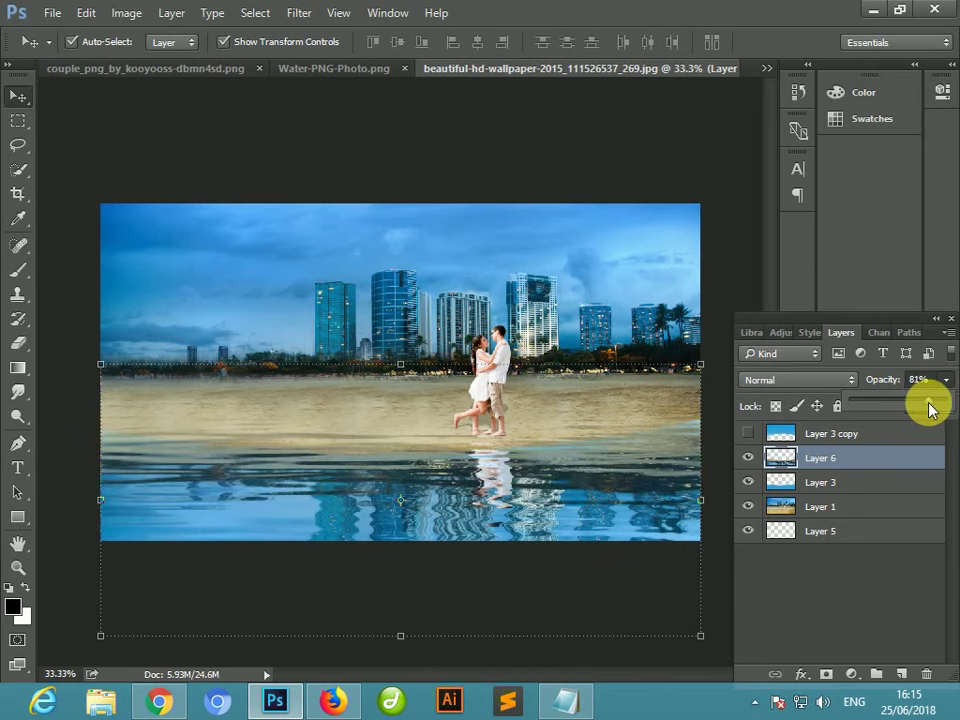
- Select Layer 1 and merge all visible layers into it, leaving the hidden Layer 3 copy separate
left_click(503, 266)
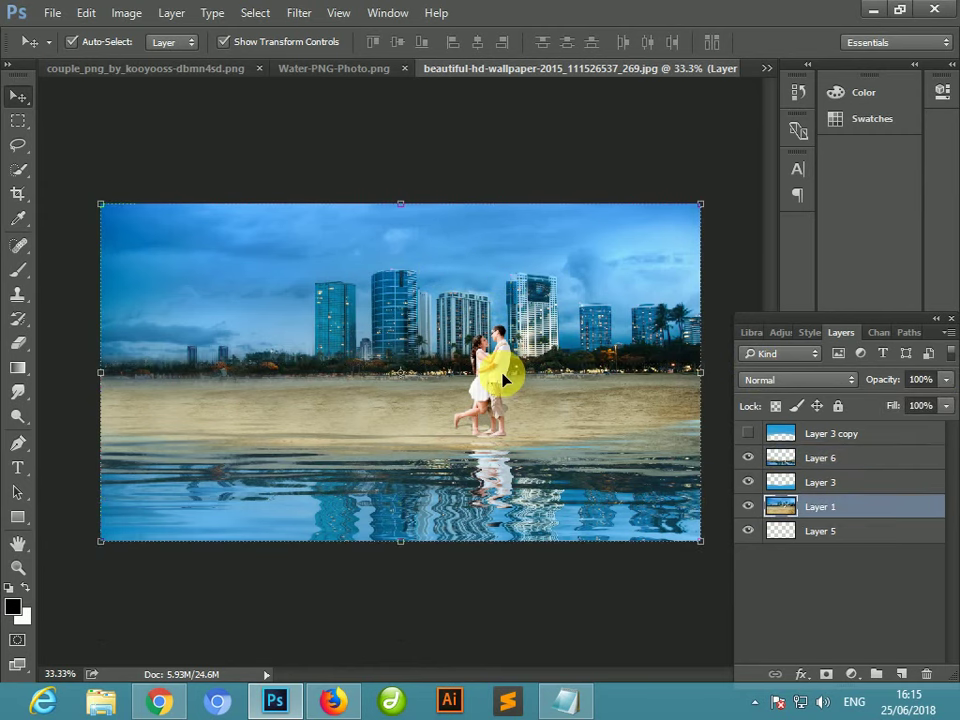
scroll(500, 372, "up", 2)
scroll(497, 378, "down", 3)
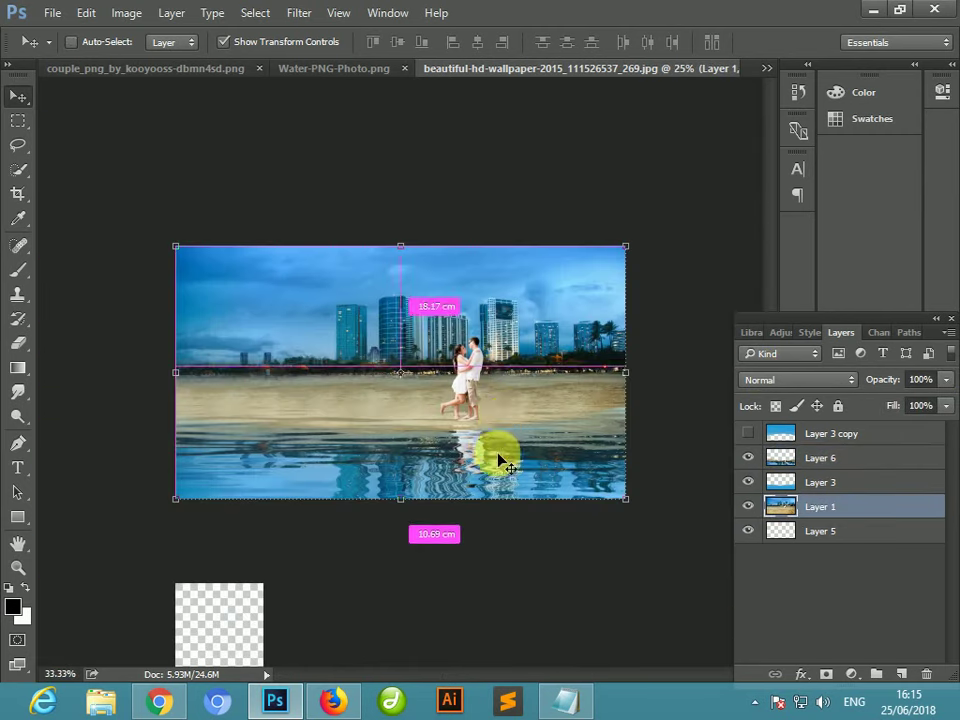
scroll(497, 454, "up", 1)
key("ctrl+shift+e")
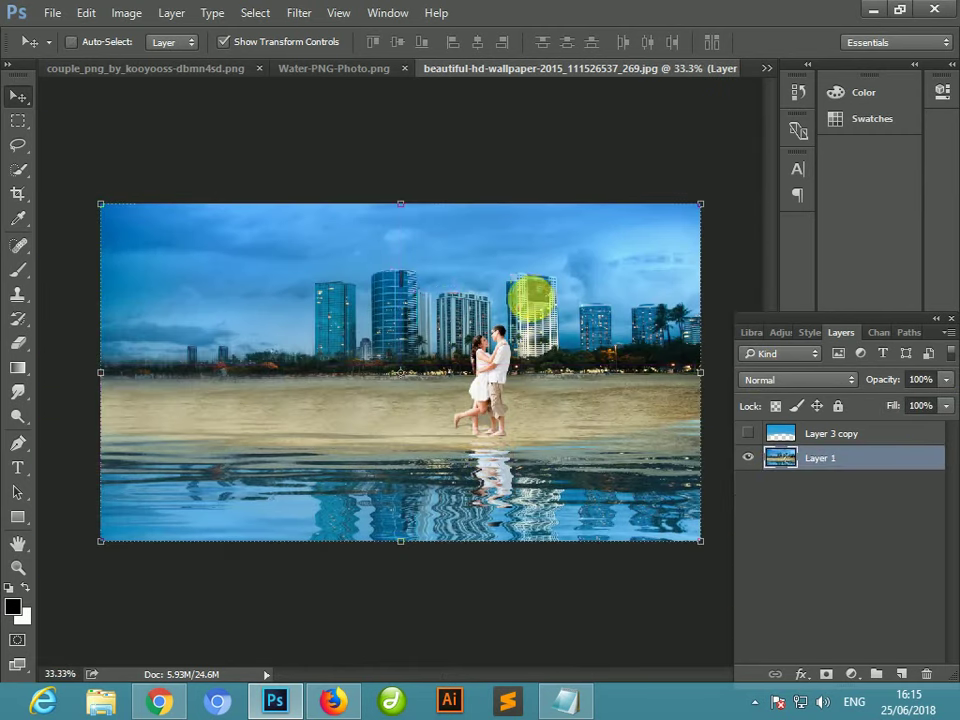